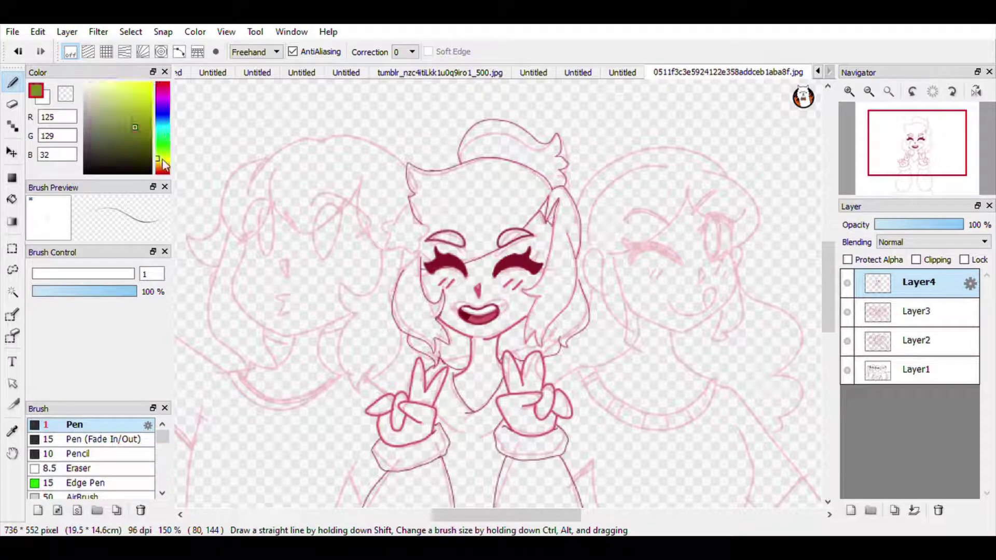
# Step: Fill the middle character's face and neck with a pale peach skin tone (RGB 253, 231, 216)
pyautogui.click(96, 84)
pyautogui.click(93, 83)
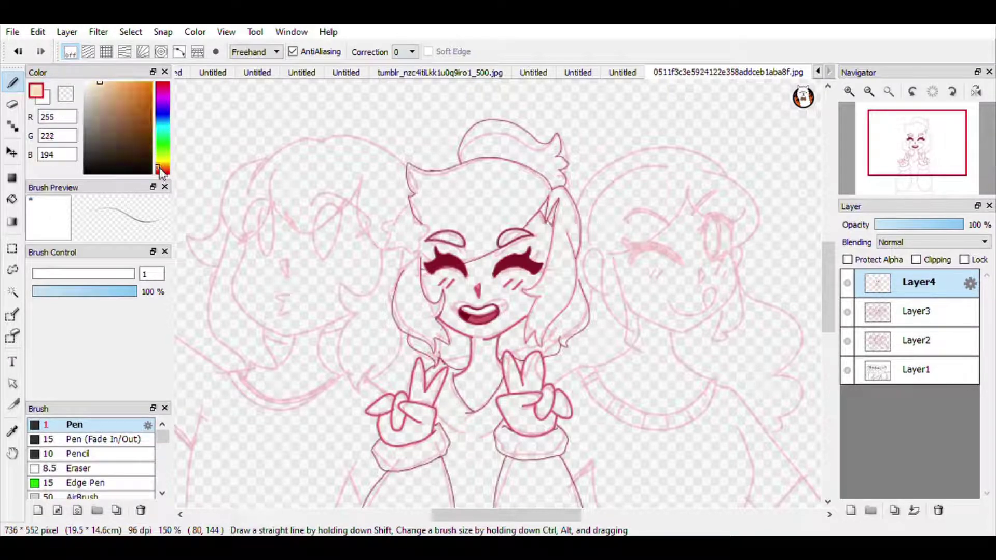
pyautogui.press('g')
pyautogui.click(492, 276)
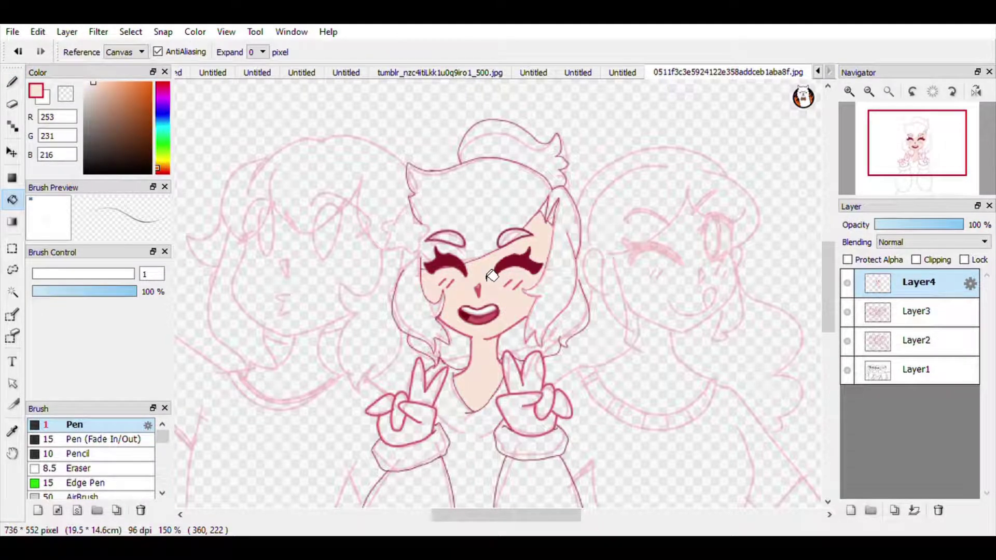
# Step: Fill all the finger and palm areas of the middle character's two hands with the peach skin tone
pyautogui.click(522, 419)
pyautogui.click(533, 381)
pyautogui.click(544, 404)
pyautogui.click(564, 409)
pyautogui.click(421, 388)
pyautogui.click(420, 439)
pyautogui.click(402, 410)
pyautogui.click(159, 161)
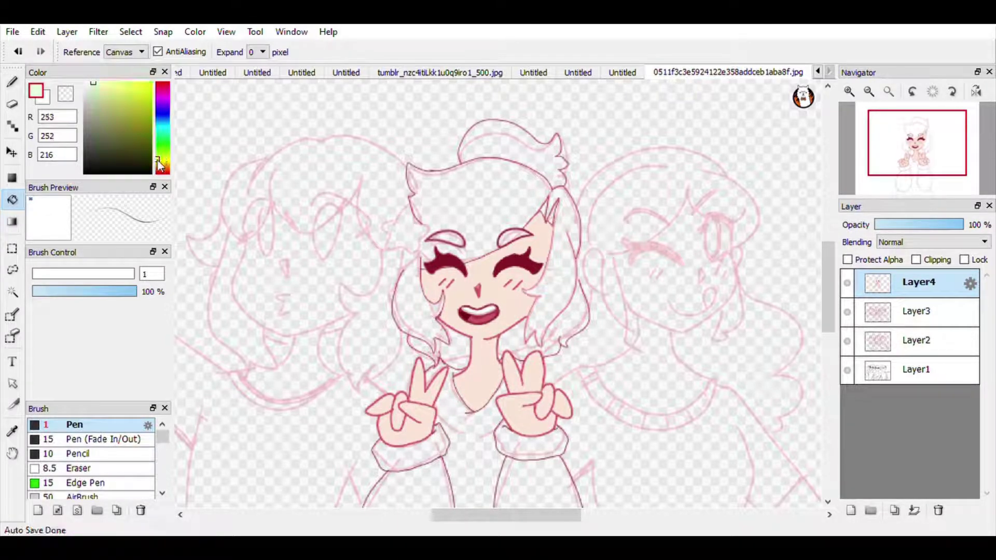
pyautogui.click(102, 82)
pyautogui.click(508, 206)
pyautogui.click(471, 356)
pyautogui.hotkey('ctrl', 'z')
# Step: Outline the upper lash of the right character's closed eye in dark red (RGB 139, 35, 35) with a 2-pixel pen
pyautogui.moveTo(931, 176); pyautogui.dragTo(911, 165)
pyautogui.rightClick(632, 258)
pyautogui.click(12, 82)
pyautogui.moveTo(153, 274); pyautogui.dragTo(91, 278)
pyautogui.write('2')
pyautogui.click(849, 93)
pyautogui.moveTo(900, 163); pyautogui.dragTo(944, 160)
pyautogui.click(849, 94)
pyautogui.click(849, 93)
pyautogui.click(850, 93)
pyautogui.moveTo(648, 302)
pyautogui.mouseDown()
pyautogui.moveTo(422, 322)
pyautogui.moveTo(387, 290)
pyautogui.moveTo(420, 330)
pyautogui.mouseUp()
pyautogui.hotkey('ctrl', 'z')
pyautogui.moveTo(646, 299)
pyautogui.mouseDown()
pyautogui.moveTo(383, 226)
pyautogui.moveTo(425, 318)
pyautogui.mouseUp()
# Step: Fill the closed eye's lash shape with dark red and add pointed lashes at its ends
pyautogui.click(13, 199)
pyautogui.click(441, 234)
pyautogui.click(13, 82)
pyautogui.moveTo(410, 267); pyautogui.dragTo(408, 207)
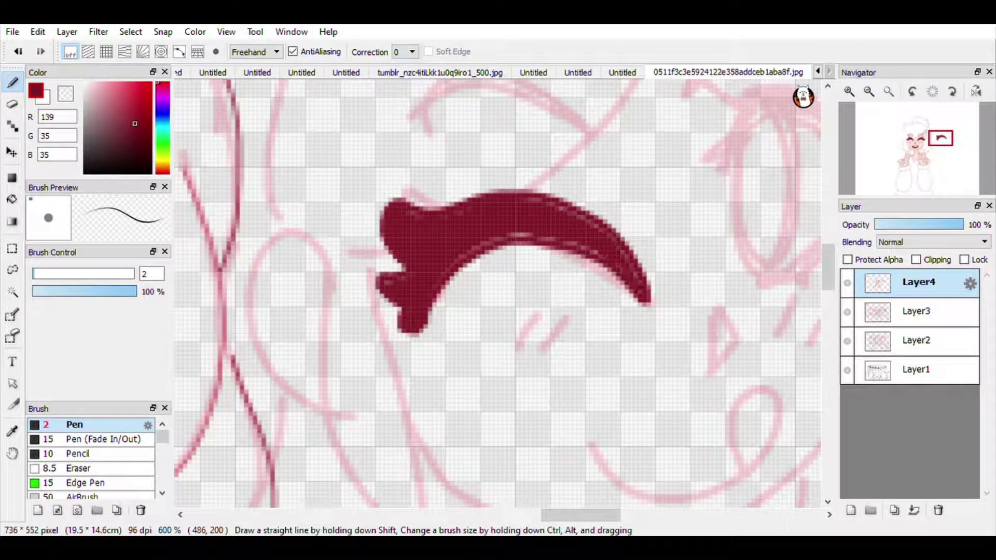
pyautogui.moveTo(628, 229); pyautogui.dragTo(639, 220)
# Step: Draw the upper and lower lashes of the right character's open eye in dark red
pyautogui.moveTo(938, 155); pyautogui.dragTo(949, 150)
pyautogui.moveTo(408, 281)
pyautogui.mouseDown()
pyautogui.moveTo(533, 319)
pyautogui.moveTo(536, 346)
pyautogui.mouseUp()
pyautogui.moveTo(404, 282)
pyautogui.mouseDown()
pyautogui.moveTo(498, 228)
pyautogui.moveTo(539, 351)
pyautogui.mouseUp()
pyautogui.moveTo(435, 412); pyautogui.dragTo(514, 389)
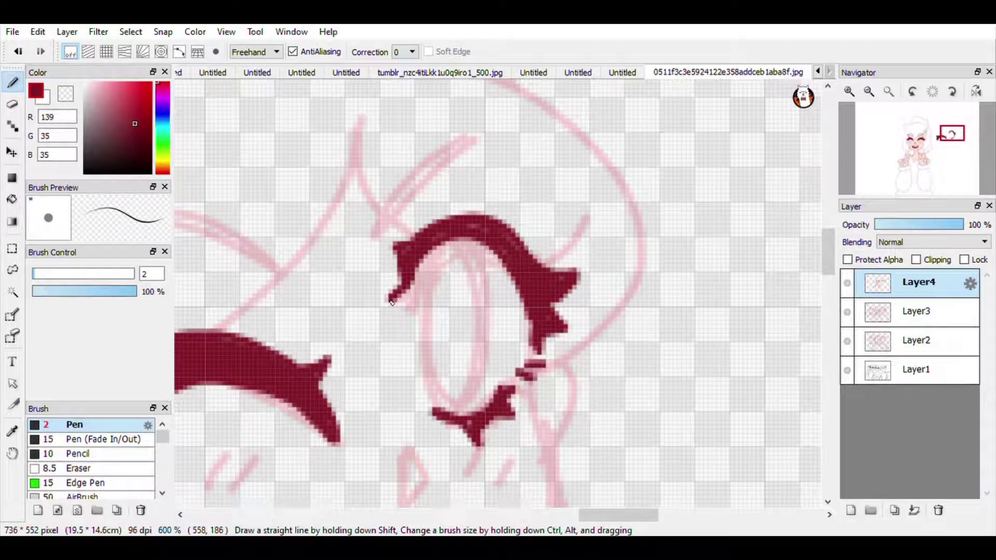
pyautogui.moveTo(954, 150); pyautogui.dragTo(907, 153)
pyautogui.moveTo(362, 219); pyautogui.dragTo(543, 348)
pyautogui.hotkey('ctrl', 'z')
pyautogui.hotkey('ctrl', 'z')
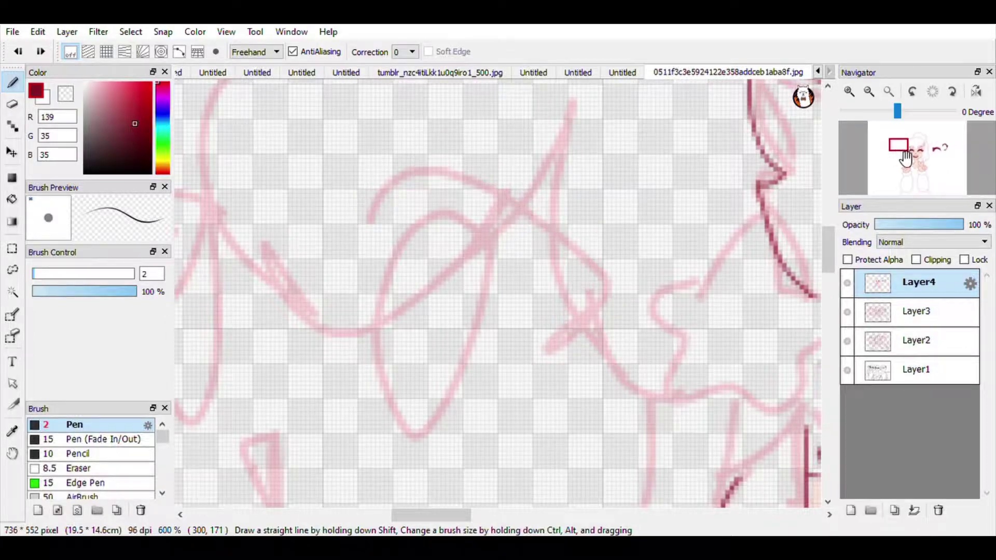
pyautogui.moveTo(898, 156); pyautogui.dragTo(923, 162)
pyautogui.keyDown('alt'); pyautogui.click(473, 330); pyautogui.keyUp('alt')
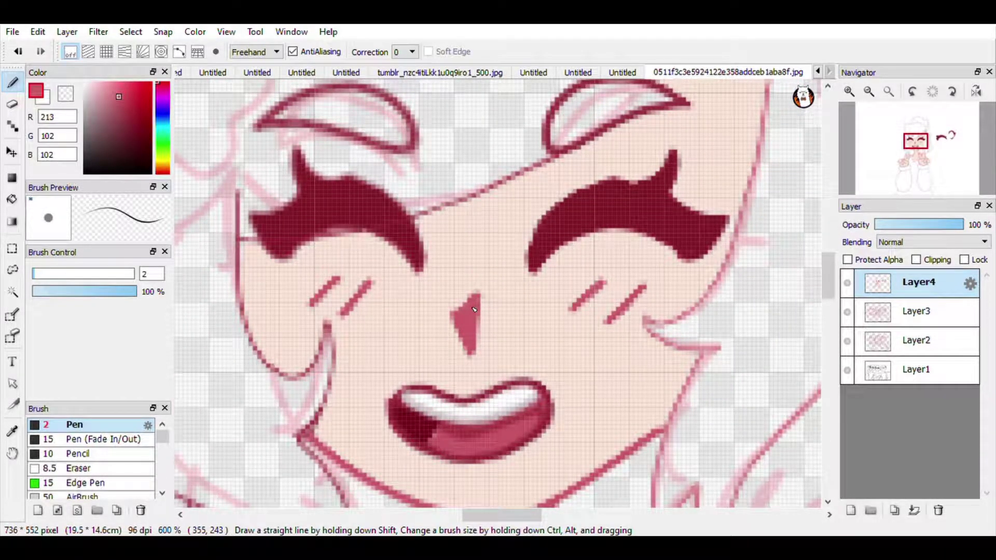
pyautogui.moveTo(916, 141); pyautogui.dragTo(891, 135)
pyautogui.moveTo(414, 125); pyautogui.dragTo(620, 262)
pyautogui.hotkey('ctrl', 'z')
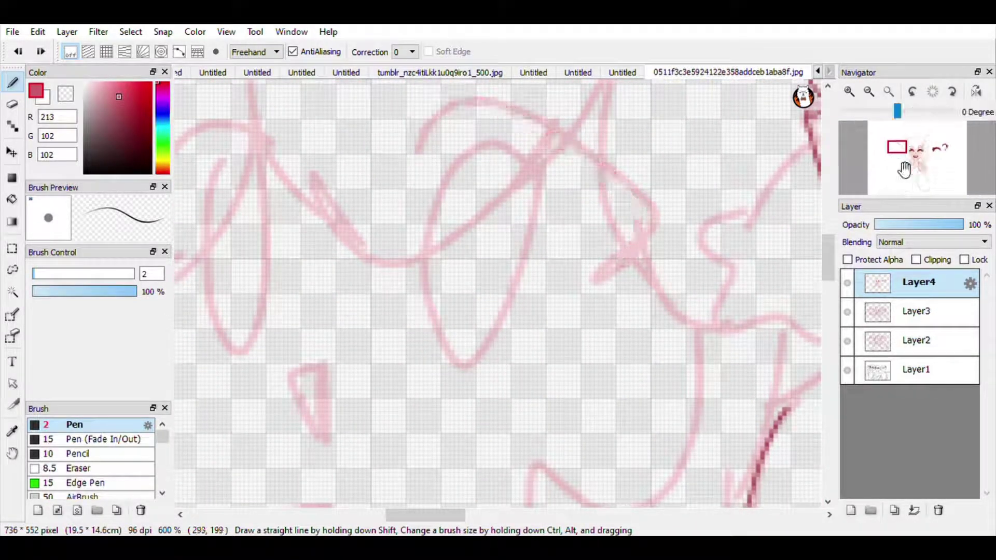
# Step: Outline a tapered upper lash over the left character's sketched inner eye and fill it with dark red
pyautogui.click(904, 143)
pyautogui.moveTo(902, 152); pyautogui.dragTo(899, 146)
pyautogui.moveTo(330, 202)
pyautogui.mouseDown()
pyautogui.moveTo(540, 320)
pyautogui.moveTo(645, 290)
pyautogui.moveTo(520, 343)
pyautogui.mouseUp()
pyautogui.click(12, 200)
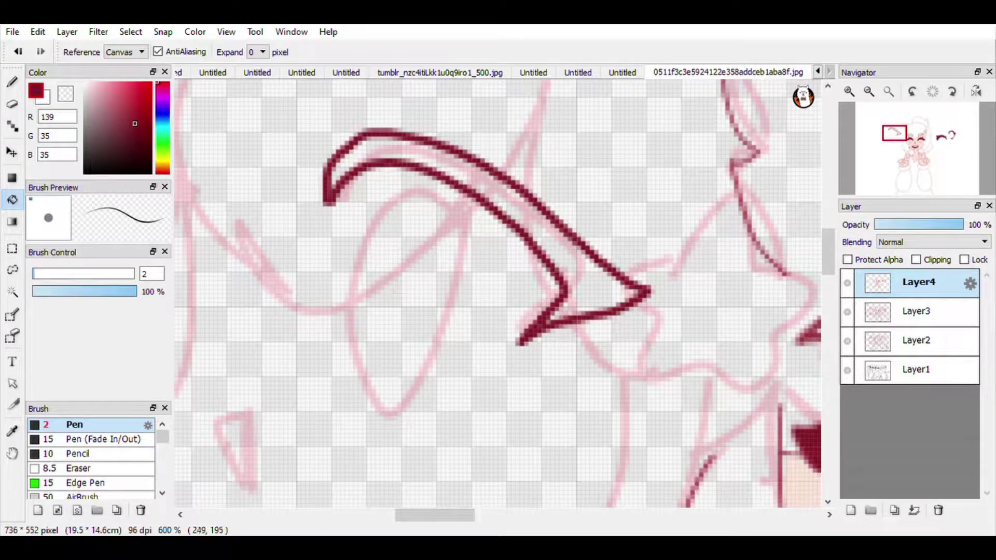
pyautogui.click(384, 152)
# Step: Solidify the left character's upper lash and draw the short lower lashes beneath it
pyautogui.press('b')
pyautogui.moveTo(338, 156)
pyautogui.mouseDown()
pyautogui.moveTo(569, 292)
pyautogui.moveTo(640, 291)
pyautogui.moveTo(436, 149)
pyautogui.mouseUp()
pyautogui.moveTo(326, 374); pyautogui.dragTo(430, 415)
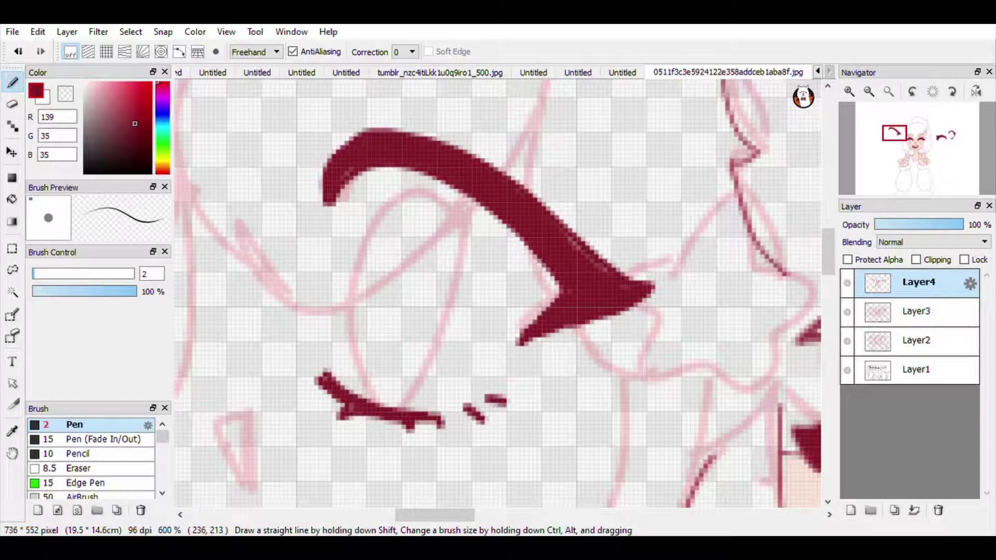
# Step: Lasso the left character's finished eye and place a mirrored copy of it over the other eye's side
pyautogui.click(896, 149)
pyautogui.click(869, 91)
pyautogui.click(12, 270)
pyautogui.moveTo(435, 134)
pyautogui.mouseDown()
pyautogui.moveTo(658, 144)
pyautogui.moveTo(474, 94)
pyautogui.mouseUp()
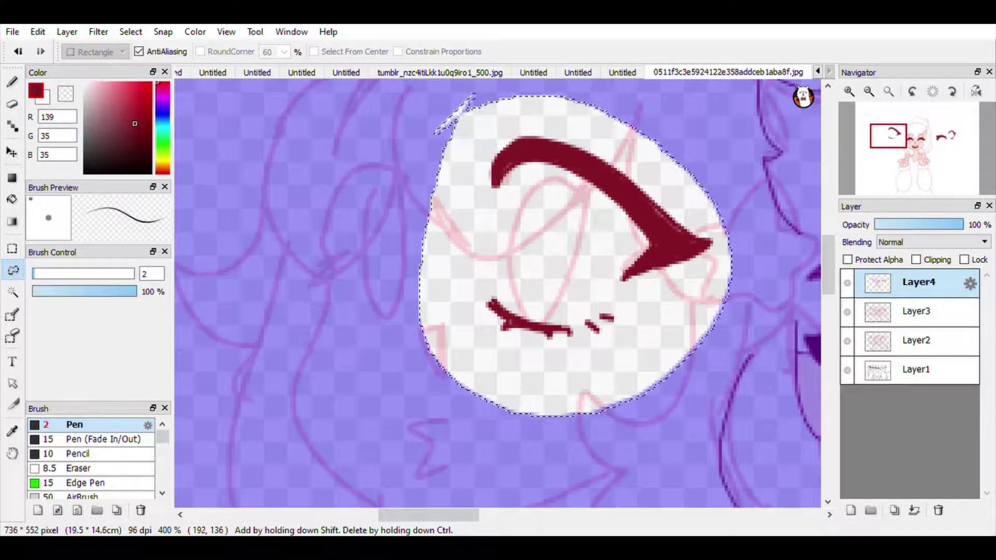
pyautogui.hotkey('ctrl', 'x')
pyautogui.hotkey('ctrl', 'v')
pyautogui.hotkey('ctrl', 't')
pyautogui.click(869, 91)
pyautogui.click(869, 92)
pyautogui.moveTo(457, 254); pyautogui.dragTo(436, 251)
pyautogui.click(747, 513)
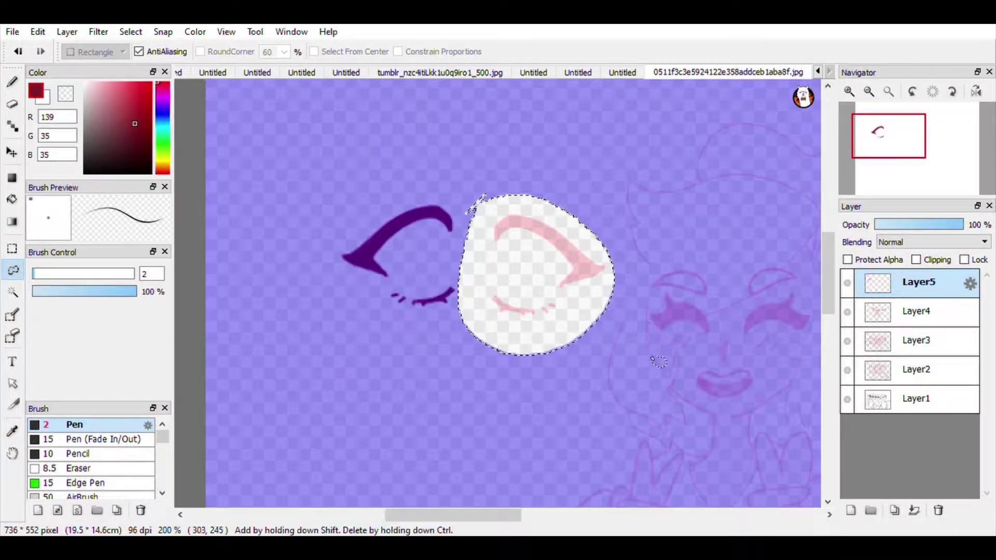
# Step: Clear the selection and merge the mirrored eye's layer down into Layer4
pyautogui.click(12, 249)
pyautogui.hotkey('ctrl', 'd')
pyautogui.hotkey('ctrl', 'e')
# Step: Select the mirrored eye and transform it, narrowing and repositioning it to fit the left character's sketched outer eye
pyautogui.moveTo(303, 188); pyautogui.dragTo(465, 328)
pyautogui.hotkey('ctrl', 't')
pyautogui.moveTo(443, 271); pyautogui.dragTo(453, 280)
pyautogui.moveTo(310, 176); pyautogui.dragTo(327, 191)
pyautogui.moveTo(418, 269); pyautogui.dragTo(424, 270)
pyautogui.moveTo(333, 248); pyautogui.dragTo(350, 250)
pyautogui.moveTo(433, 285); pyautogui.dragTo(445, 285)
pyautogui.moveTo(410, 192); pyautogui.dragTo(418, 189)
pyautogui.moveTo(441, 274); pyautogui.dragTo(438, 276)
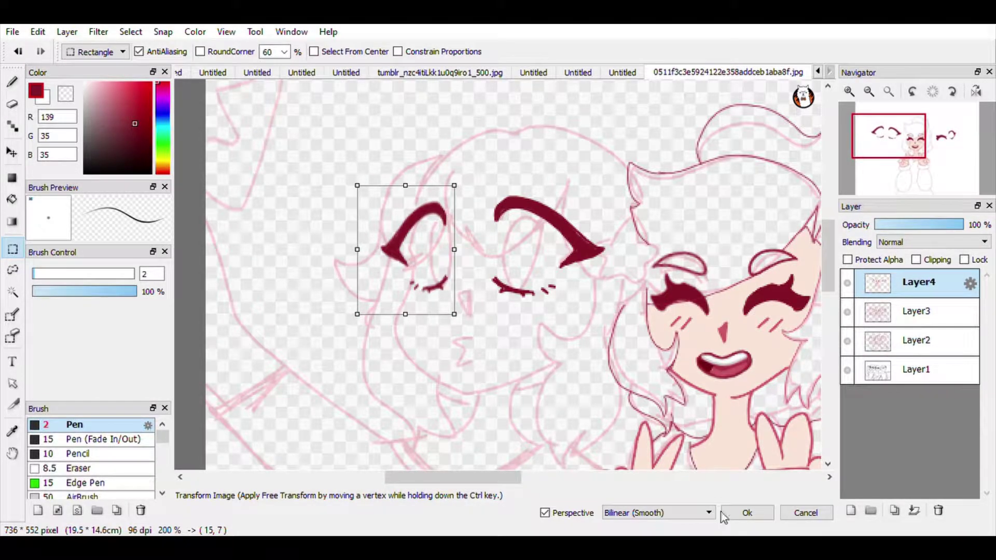
pyautogui.press('Return')
# Step: Draw the left character's solid triangular nose in the pink sampled from the middle character's nose
pyautogui.press('b')
pyautogui.rightClick(722, 355)
pyautogui.click(850, 91)
pyautogui.click(849, 91)
pyautogui.click(849, 92)
pyautogui.moveTo(420, 347); pyautogui.dragTo(411, 426)
pyautogui.moveTo(392, 358); pyautogui.dragTo(410, 407)
pyautogui.moveTo(418, 359); pyautogui.dragTo(426, 335)
# Step: Draw a matching solid pink triangular nose on the right character
pyautogui.click(944, 152)
pyautogui.moveTo(429, 261); pyautogui.dragTo(426, 327)
pyautogui.moveTo(450, 283)
pyautogui.mouseDown()
pyautogui.moveTo(424, 328)
pyautogui.moveTo(426, 314)
pyautogui.mouseUp()
pyautogui.moveTo(428, 258); pyautogui.dragTo(435, 263)
# Step: Draw the right character's smile and tongue outline, and fill the tongue with pink (RGB 211, 98, 98)
pyautogui.moveTo(982, 167); pyautogui.dragTo(949, 155)
pyautogui.moveTo(262, 348)
pyautogui.mouseDown()
pyautogui.moveTo(455, 335)
pyautogui.moveTo(401, 340)
pyautogui.moveTo(416, 376)
pyautogui.mouseUp()
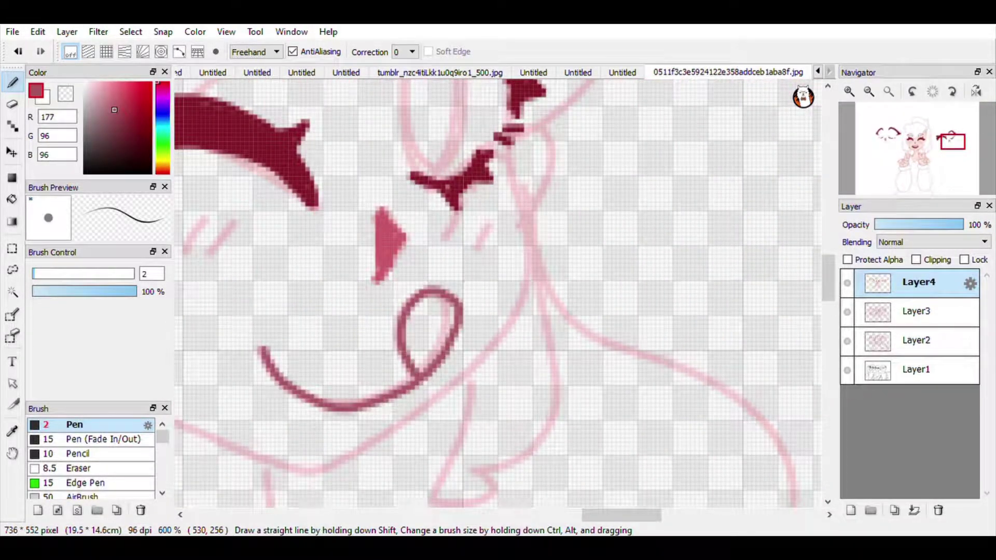
pyautogui.click(924, 155)
pyautogui.click(120, 97)
pyautogui.click(12, 200)
pyautogui.moveTo(928, 159)
pyautogui.mouseDown()
pyautogui.moveTo(936, 166)
pyautogui.moveTo(937, 156)
pyautogui.mouseUp()
pyautogui.click(712, 232)
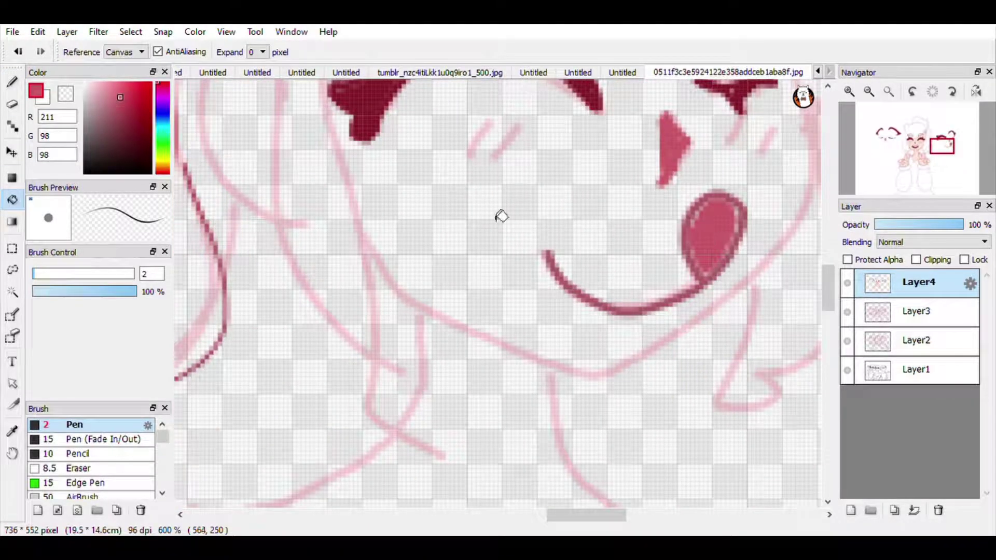
# Step: Retrace the right character's tongue outline and smile in deeper reds, starting with RGB 185, 70, 70
pyautogui.click(126, 107)
pyautogui.click(13, 82)
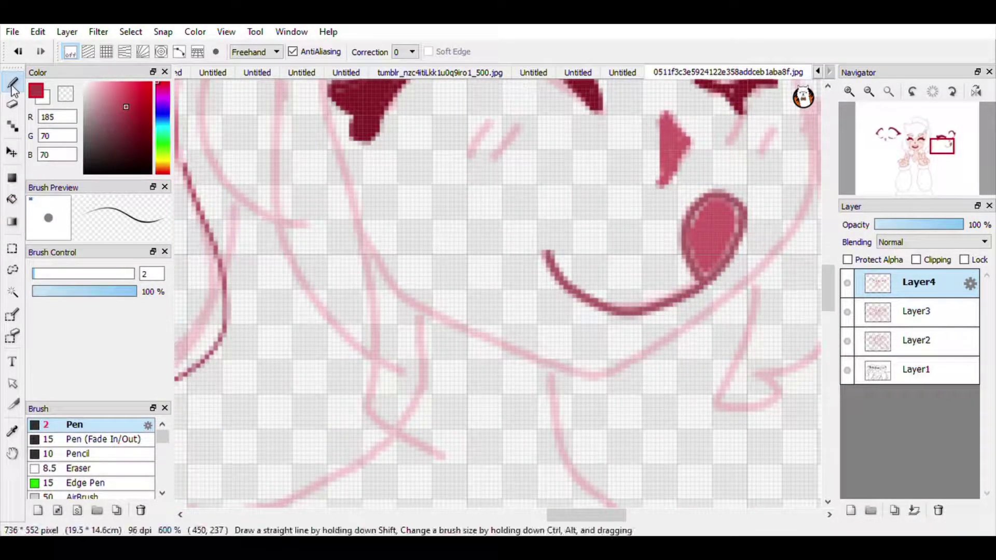
pyautogui.moveTo(700, 278); pyautogui.dragTo(738, 199)
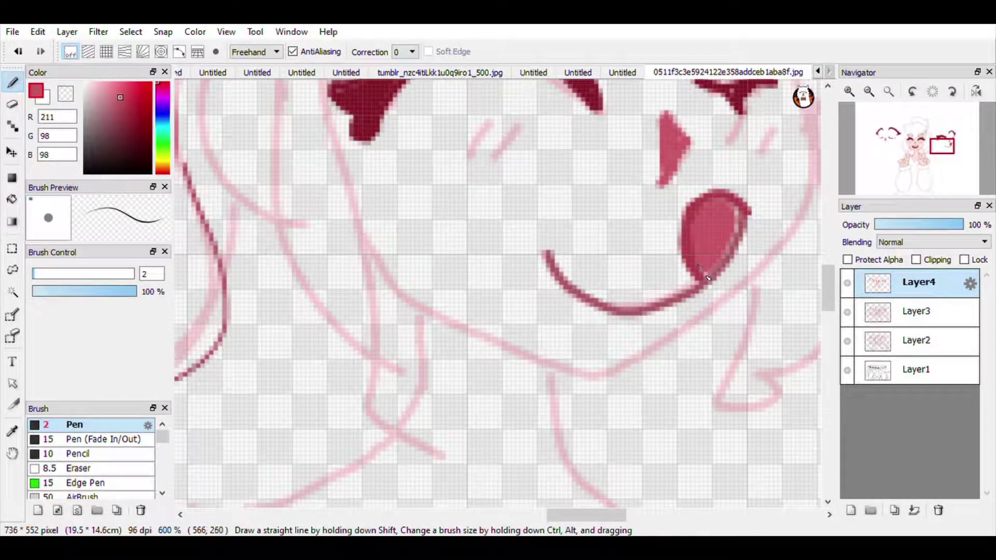
pyautogui.click(116, 117)
pyautogui.moveTo(545, 253)
pyautogui.mouseDown()
pyautogui.moveTo(583, 304)
pyautogui.moveTo(734, 228)
pyautogui.moveTo(684, 300)
pyautogui.mouseUp()
pyautogui.hotkey('ctrl', 'z')
pyautogui.click(120, 110)
pyautogui.moveTo(544, 252)
pyautogui.mouseDown()
pyautogui.moveTo(735, 251)
pyautogui.moveTo(745, 218)
pyautogui.mouseUp()
# Step: Draw the left character's puckered mouth in a dark red sampled from the artwork
pyautogui.click(868, 92)
pyautogui.click(868, 92)
pyautogui.click(868, 92)
pyautogui.click(868, 92)
pyautogui.moveTo(944, 167); pyautogui.dragTo(900, 162)
pyautogui.click(849, 91)
pyautogui.click(849, 91)
pyautogui.click(849, 92)
pyautogui.rightClick(671, 291)
pyautogui.moveTo(493, 279); pyautogui.dragTo(491, 327)
# Step: Refill the middle character's face with a lighter version of its sampled skin tone
pyautogui.moveTo(917, 162); pyautogui.dragTo(889, 155)
pyautogui.rightClick(564, 238)
pyautogui.click(88, 82)
pyautogui.click(12, 199)
pyautogui.click(563, 240)
# Step: Ink the left character's cheek and jawline in the sampled outline pink (RGB 217, 116, 116)
pyautogui.rightClick(636, 424)
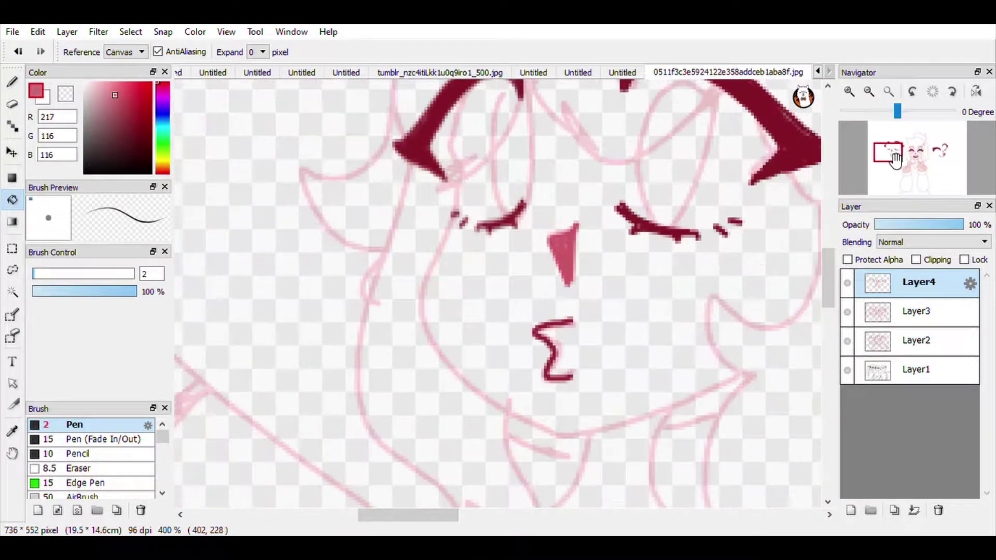
pyautogui.click(12, 82)
pyautogui.moveTo(425, 267)
pyautogui.mouseDown()
pyautogui.moveTo(499, 404)
pyautogui.moveTo(681, 403)
pyautogui.moveTo(742, 375)
pyautogui.mouseUp()
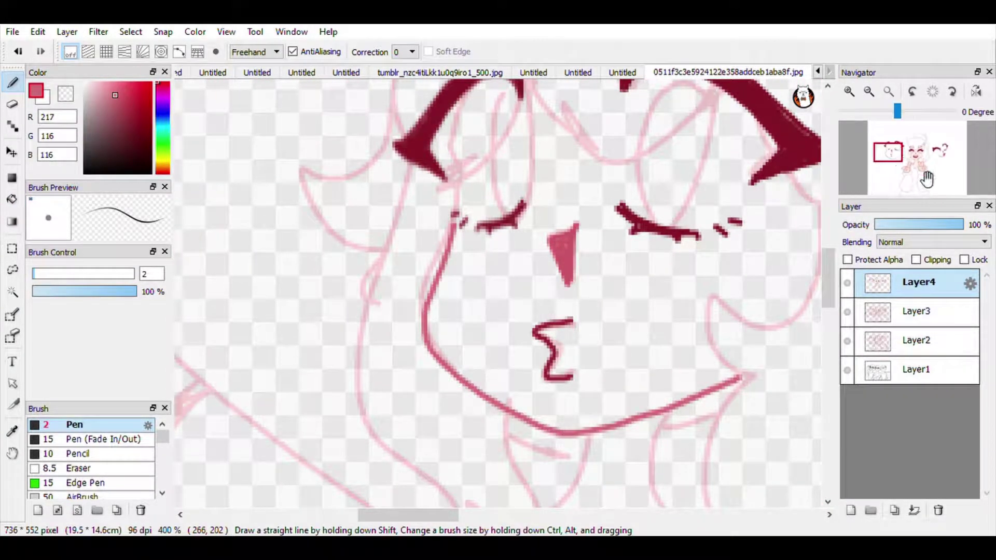
# Step: Ink the left character's neck and shoulder lines over the sketch
pyautogui.click(888, 154)
pyautogui.moveTo(521, 193); pyautogui.dragTo(569, 328)
pyautogui.moveTo(454, 220); pyautogui.dragTo(399, 299)
pyautogui.moveTo(294, 314); pyautogui.dragTo(351, 300)
# Step: Ink the edges of the left character's raised arm over the sketch
pyautogui.moveTo(871, 159); pyautogui.dragTo(874, 157)
pyautogui.click(870, 92)
pyautogui.moveTo(418, 132); pyautogui.dragTo(523, 293)
pyautogui.moveTo(442, 307); pyautogui.dragTo(462, 327)
# Step: Ink the right character's jawline, ear and both neck lines over the sketch
pyautogui.moveTo(883, 166); pyautogui.dragTo(939, 171)
pyautogui.click(868, 92)
pyautogui.doubleClick(850, 93)
pyautogui.moveTo(619, 230); pyautogui.dragTo(701, 330)
pyautogui.moveTo(556, 203)
pyautogui.mouseDown()
pyautogui.moveTo(556, 221)
pyautogui.moveTo(464, 294)
pyautogui.mouseUp()
pyautogui.moveTo(940, 148); pyautogui.dragTo(938, 144)
pyautogui.moveTo(450, 206)
pyautogui.mouseDown()
pyautogui.moveTo(438, 194)
pyautogui.moveTo(445, 280)
pyautogui.mouseUp()
pyautogui.moveTo(705, 194)
pyautogui.mouseDown()
pyautogui.moveTo(603, 357)
pyautogui.moveTo(487, 287)
pyautogui.mouseUp()
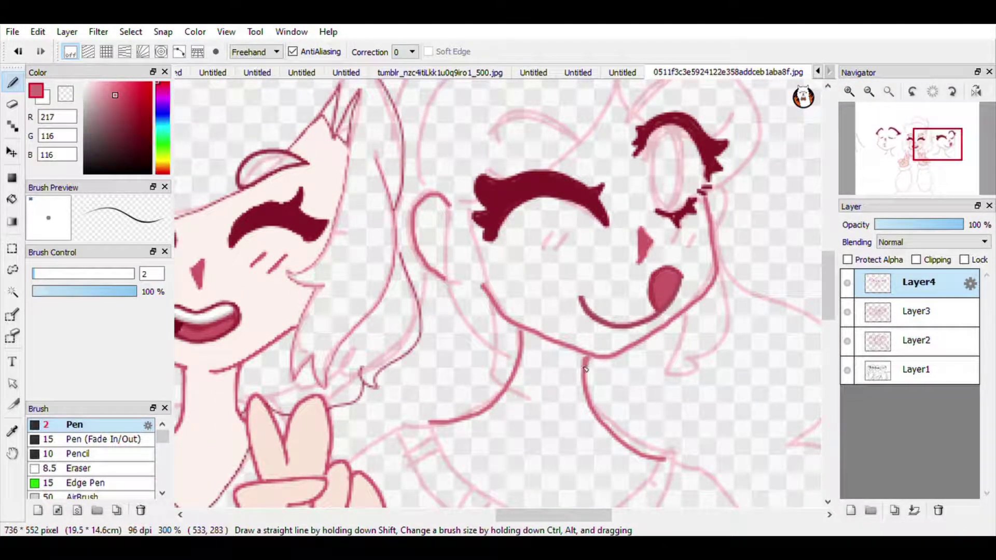
# Step: Ink the outer and inner lines of the right character's bent arm
pyautogui.moveTo(933, 134); pyautogui.dragTo(964, 182)
pyautogui.moveTo(508, 159); pyautogui.dragTo(486, 460)
pyautogui.moveTo(378, 461); pyautogui.dragTo(442, 248)
# Step: Draw short slanted blush marks on the cheeks of the left and right characters
pyautogui.moveTo(912, 175)
pyautogui.mouseDown()
pyautogui.moveTo(911, 190)
pyautogui.moveTo(934, 170)
pyautogui.moveTo(906, 171)
pyautogui.mouseUp()
pyautogui.moveTo(530, 240); pyautogui.dragTo(518, 251)
pyautogui.moveTo(875, 155); pyautogui.dragTo(894, 150)
pyautogui.moveTo(546, 337); pyautogui.dragTo(531, 357)
pyautogui.moveTo(527, 335); pyautogui.dragTo(513, 355)
pyautogui.moveTo(409, 329); pyautogui.dragTo(404, 334)
# Step: Refill the middle character's hands with the lighter skin tone sampled from the neck (RGB 253, 242, 235)
pyautogui.click(869, 92)
pyautogui.click(869, 92)
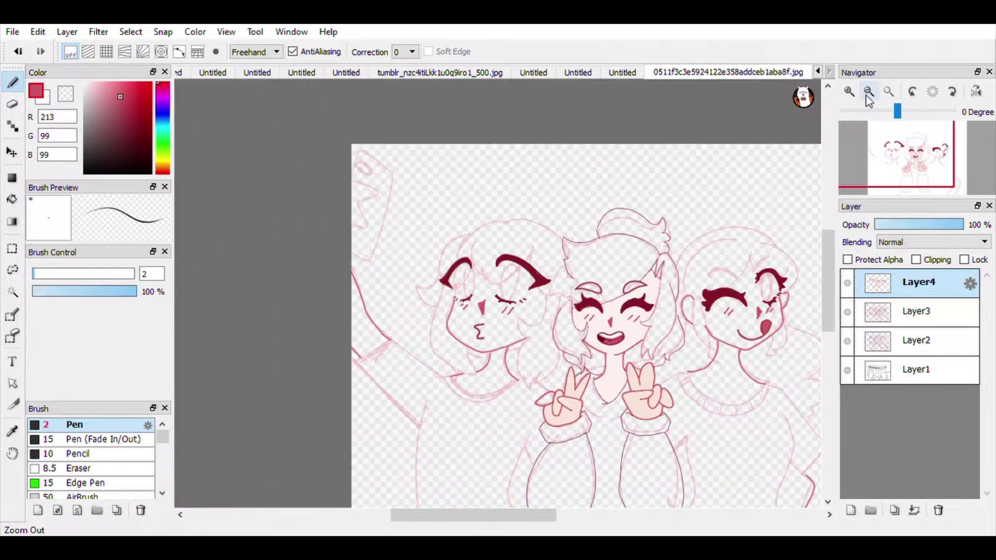
pyautogui.moveTo(917, 158); pyautogui.dragTo(916, 163)
pyautogui.rightClick(525, 301)
pyautogui.click(12, 199)
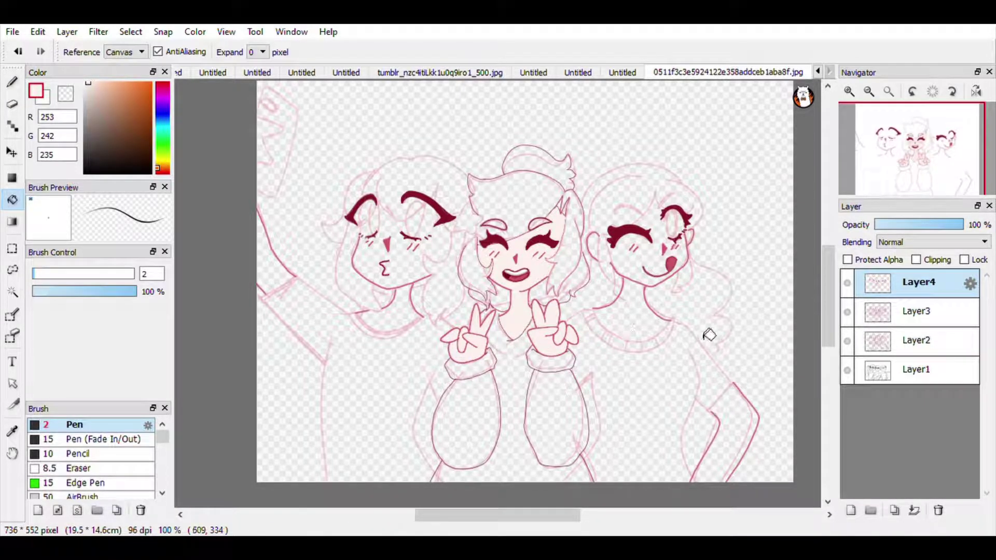
# Step: Try inking the shirt lines beside the middle character's hands with a 1 px greyish pink pen (RGB 163, 129, 129)
pyautogui.click(849, 92)
pyautogui.click(850, 92)
pyautogui.rightClick(509, 389)
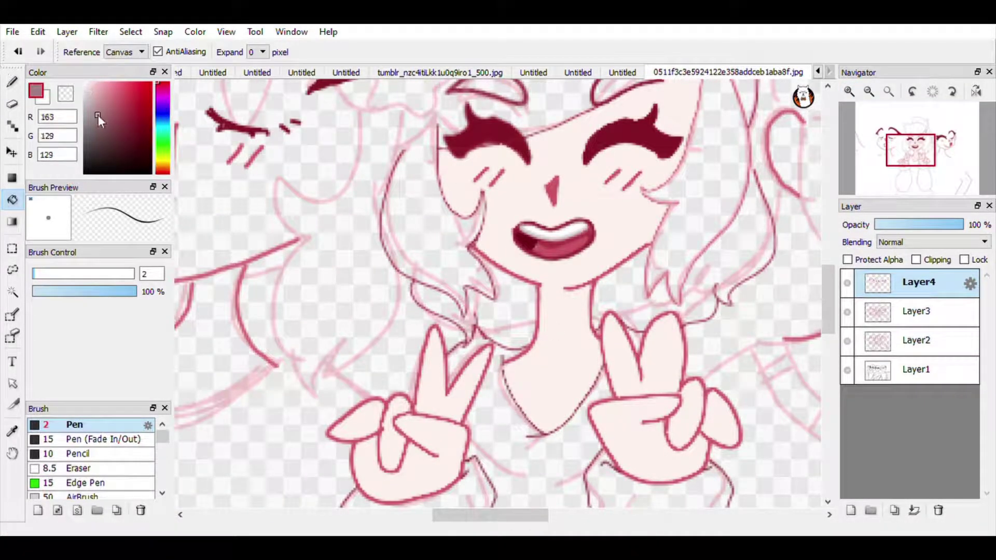
pyautogui.click(98, 115)
pyautogui.click(12, 82)
pyautogui.click(157, 276)
pyautogui.press('BackSpace')
pyautogui.write('1')
pyautogui.moveTo(910, 151); pyautogui.dragTo(911, 159)
pyautogui.moveTo(459, 342); pyautogui.dragTo(489, 369)
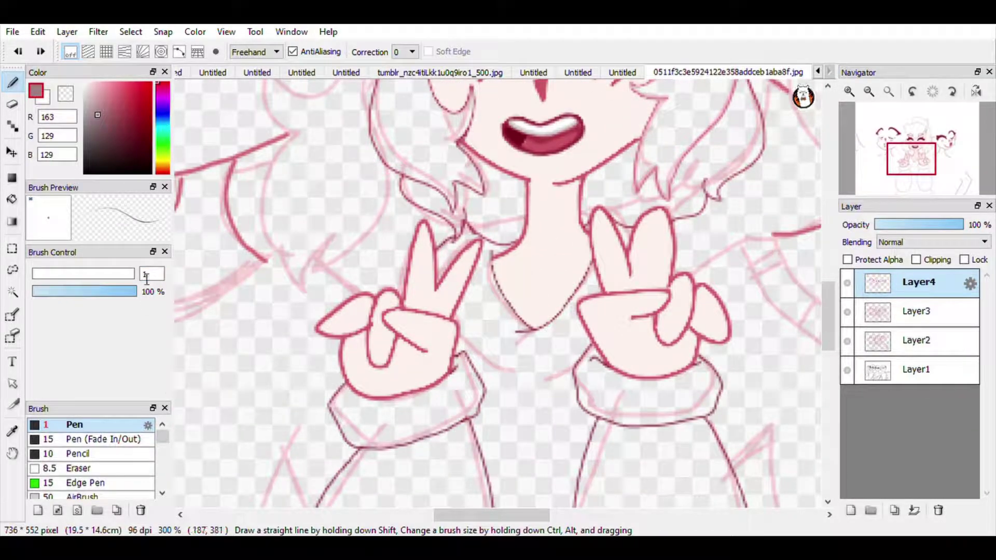
pyautogui.moveTo(459, 338); pyautogui.dragTo(507, 382)
pyautogui.moveTo(581, 369); pyautogui.dragTo(551, 383)
pyautogui.hotkey('ctrl', 'z')
pyautogui.hotkey('ctrl', 'z')
# Step: Ink the short shirt lines beside the middle character's hands and retrace her V-neckline in 2 px reddish pink (RGB 187, 102, 99)
pyautogui.click(124, 143)
pyautogui.moveTo(461, 336); pyautogui.dragTo(491, 369)
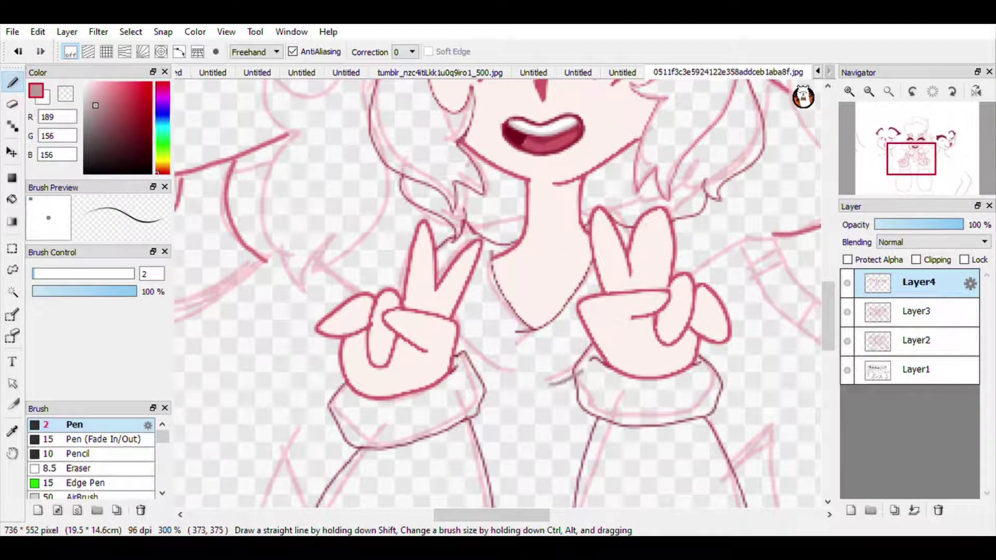
pyautogui.click(115, 106)
pyautogui.moveTo(547, 385); pyautogui.dragTo(567, 368)
pyautogui.moveTo(457, 353); pyautogui.dragTo(514, 374)
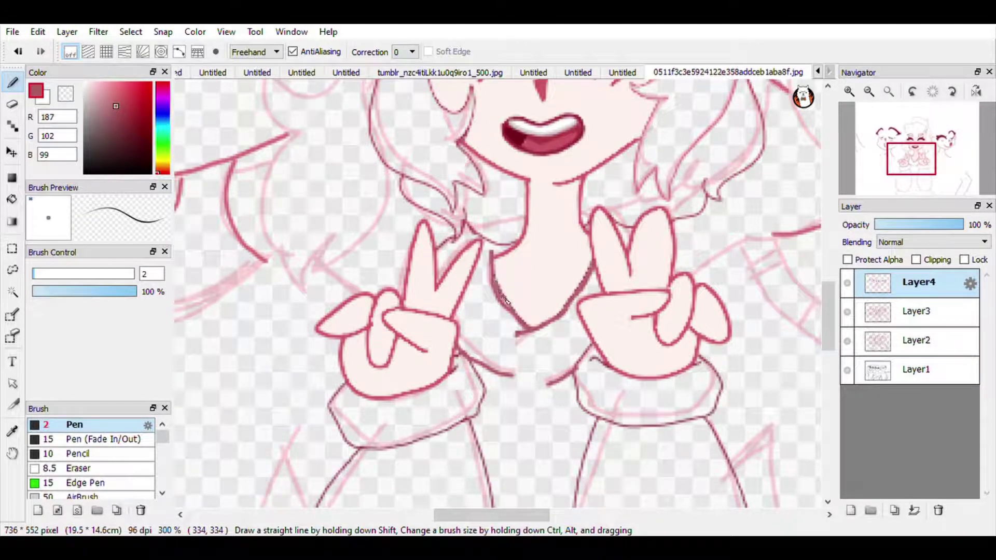
# Step: Ink the oval iris outlines in both of the left character's eyes in dark red (RGB 149, 60, 56)
pyautogui.moveTo(928, 179); pyautogui.dragTo(901, 161)
pyautogui.click(849, 92)
pyautogui.moveTo(513, 215)
pyautogui.mouseDown()
pyautogui.moveTo(581, 283)
pyautogui.moveTo(514, 218)
pyautogui.mouseUp()
pyautogui.moveTo(369, 190)
pyautogui.mouseDown()
pyautogui.moveTo(351, 213)
pyautogui.moveTo(358, 206)
pyautogui.mouseUp()
pyautogui.hotkey('ctrl', 'z')
pyautogui.hotkey('ctrl', 'z')
pyautogui.moveTo(514, 215)
pyautogui.mouseDown()
pyautogui.moveTo(513, 182)
pyautogui.moveTo(603, 209)
pyautogui.moveTo(535, 166)
pyautogui.mouseUp()
pyautogui.hotkey('ctrl', 'z')
# Step: Ink the left character's outer hair curl and the lock below it with a 1.7 px pen in RGB 171, 91, 88
pyautogui.click(868, 99)
pyautogui.click(868, 98)
pyautogui.click(868, 99)
pyautogui.click(868, 99)
pyautogui.click(868, 98)
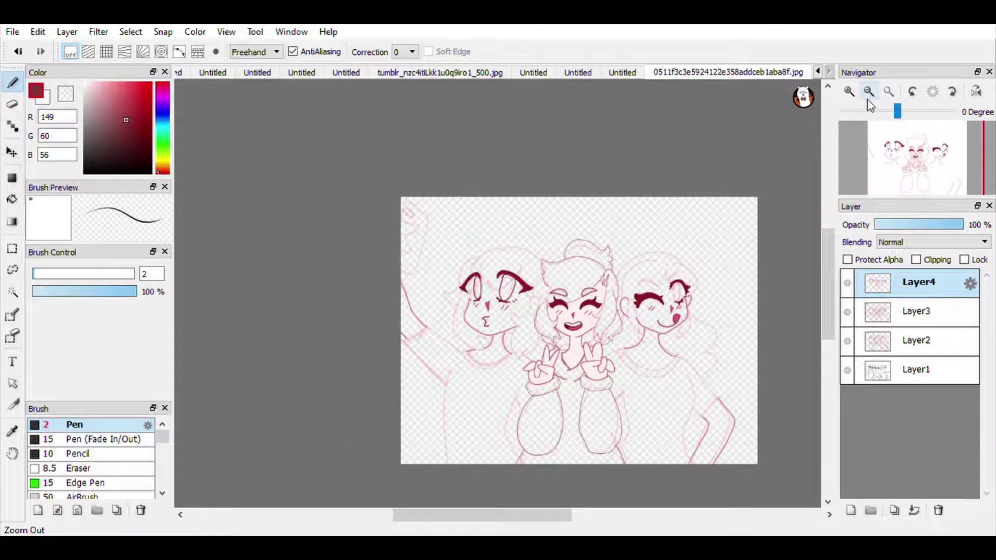
pyautogui.scroll(5, 459, 298)
pyautogui.click(117, 112)
pyautogui.doubleClick(145, 274)
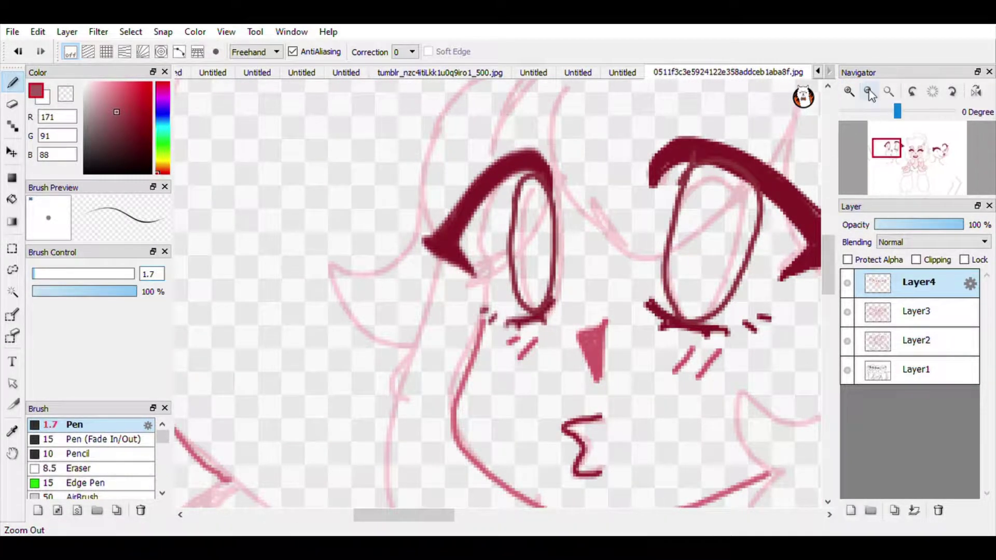
pyautogui.click(869, 92)
pyautogui.click(849, 93)
pyautogui.click(849, 93)
pyautogui.click(849, 93)
pyautogui.click(850, 93)
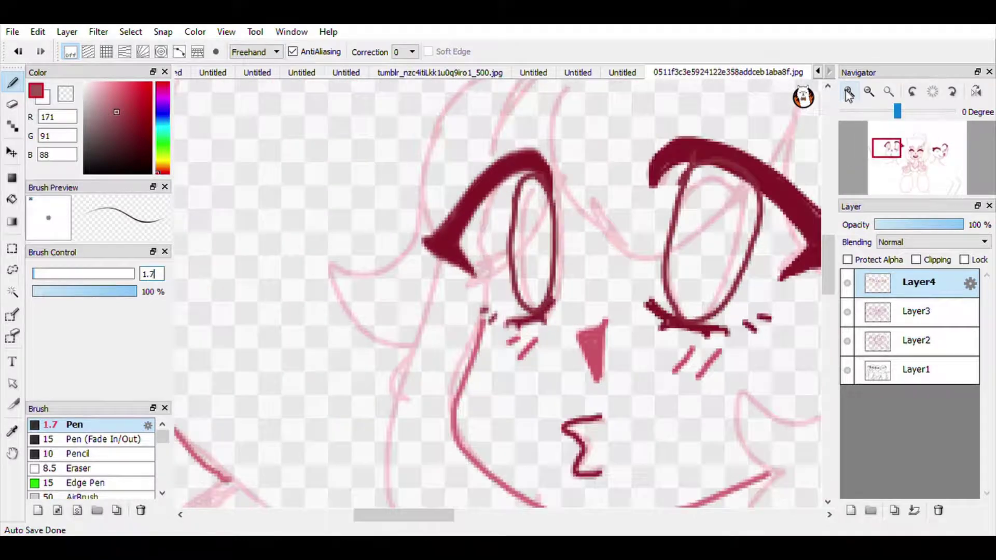
pyautogui.moveTo(424, 218); pyautogui.dragTo(327, 247)
pyautogui.moveTo(327, 247); pyautogui.dragTo(392, 341)
pyautogui.moveTo(429, 271); pyautogui.dragTo(385, 490)
# Step: Ink the lower ends of the left character's outer lock and the hair showing behind her neck
pyautogui.click(884, 151)
pyautogui.moveTo(477, 274)
pyautogui.mouseDown()
pyautogui.moveTo(430, 353)
pyautogui.moveTo(335, 208)
pyautogui.mouseUp()
pyautogui.moveTo(561, 319); pyautogui.dragTo(477, 317)
pyautogui.hotkey('ctrl', 'z')
pyautogui.moveTo(537, 336); pyautogui.dragTo(563, 318)
# Step: Ink the star-shaped hair clip, the cheek curl and the long pointed lock on the inner side of the left character's hair
pyautogui.moveTo(891, 143); pyautogui.dragTo(898, 140)
pyautogui.moveTo(585, 204)
pyautogui.mouseDown()
pyautogui.moveTo(656, 202)
pyautogui.moveTo(557, 223)
pyautogui.mouseUp()
pyautogui.moveTo(555, 277); pyautogui.dragTo(490, 442)
pyautogui.moveTo(525, 229); pyautogui.dragTo(570, 287)
pyautogui.moveTo(557, 254); pyautogui.dragTo(569, 286)
pyautogui.moveTo(903, 151); pyautogui.dragTo(901, 159)
pyautogui.moveTo(526, 300); pyautogui.dragTo(521, 462)
pyautogui.moveTo(525, 412)
pyautogui.mouseDown()
pyautogui.moveTo(565, 470)
pyautogui.moveTo(663, 332)
pyautogui.mouseUp()
# Step: Ink over the middle character's left-hand hair, including the cheek strand, outer contour and jagged lower tips
pyautogui.moveTo(900, 154); pyautogui.dragTo(912, 151)
pyautogui.moveTo(417, 293)
pyautogui.mouseDown()
pyautogui.moveTo(471, 397)
pyautogui.moveTo(453, 460)
pyautogui.mouseUp()
pyautogui.moveTo(373, 325)
pyautogui.mouseDown()
pyautogui.moveTo(360, 471)
pyautogui.moveTo(389, 495)
pyautogui.mouseUp()
pyautogui.moveTo(917, 156); pyautogui.dragTo(919, 164)
pyautogui.moveTo(464, 315); pyautogui.dragTo(423, 340)
pyautogui.moveTo(365, 294); pyautogui.dragTo(422, 337)
pyautogui.moveTo(352, 289)
pyautogui.mouseDown()
pyautogui.moveTo(384, 340)
pyautogui.moveTo(430, 382)
pyautogui.mouseUp()
pyautogui.moveTo(430, 381); pyautogui.dragTo(438, 340)
pyautogui.moveTo(439, 356); pyautogui.dragTo(500, 387)
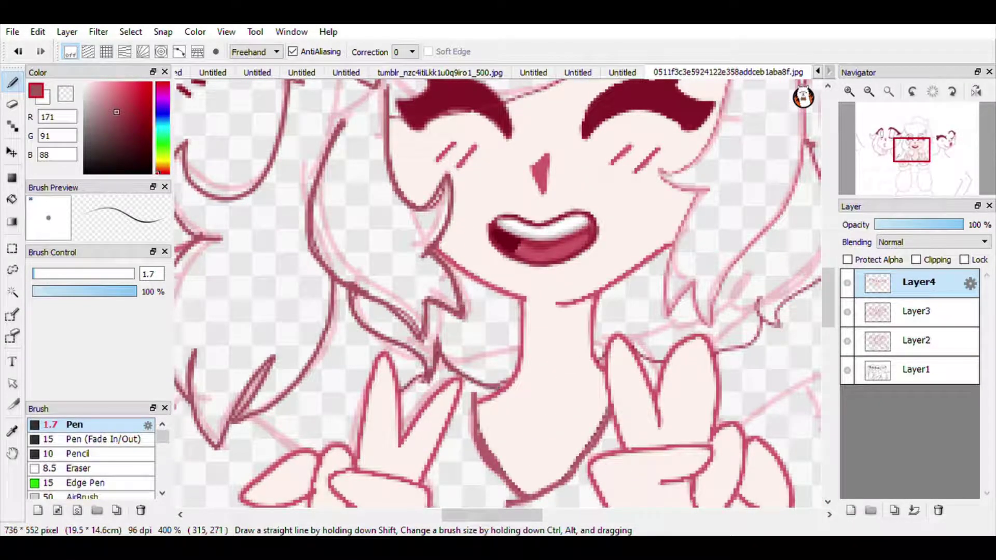
# Step: Ink the middle character's right-hand hair, covering the strand beside the face and the long outer lock
pyautogui.moveTo(917, 163); pyautogui.dragTo(929, 157)
pyautogui.moveTo(536, 96)
pyautogui.mouseDown()
pyautogui.moveTo(453, 279)
pyautogui.moveTo(514, 301)
pyautogui.mouseUp()
pyautogui.moveTo(489, 305)
pyautogui.mouseDown()
pyautogui.moveTo(461, 426)
pyautogui.moveTo(561, 117)
pyautogui.mouseUp()
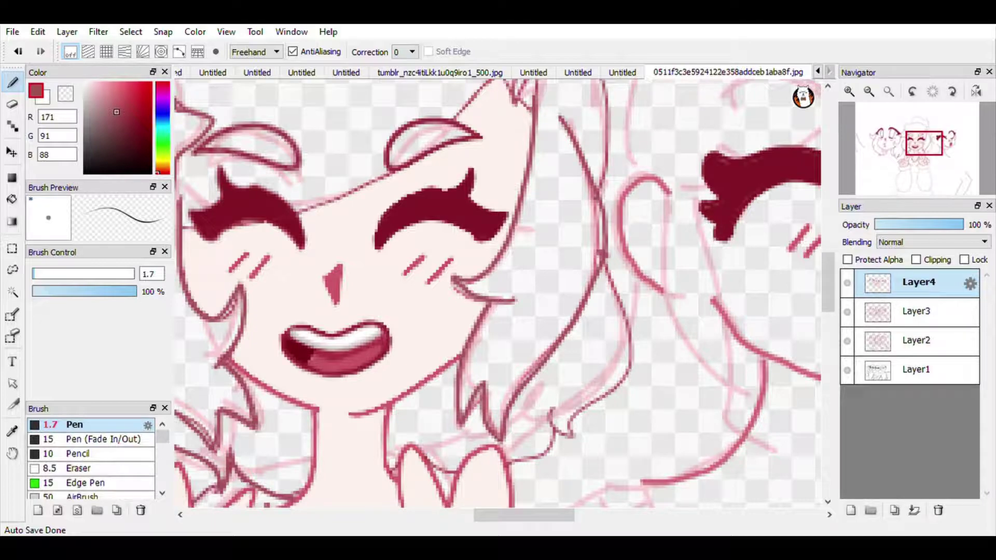
pyautogui.hotkey('ctrl', 'z')
pyautogui.moveTo(561, 117)
pyautogui.mouseDown()
pyautogui.moveTo(600, 206)
pyautogui.moveTo(501, 439)
pyautogui.moveTo(489, 303)
pyautogui.mouseUp()
# Step: Look through the other open drawings and sample the blonde hair colour from the queen picture
pyautogui.moveTo(930, 165); pyautogui.dragTo(925, 155)
pyautogui.scroll(-3, 925, 156)
pyautogui.click(818, 72)
pyautogui.click(818, 72)
pyautogui.click(264, 72)
pyautogui.click(293, 72)
pyautogui.click(338, 72)
pyautogui.click(383, 72)
pyautogui.click(471, 73)
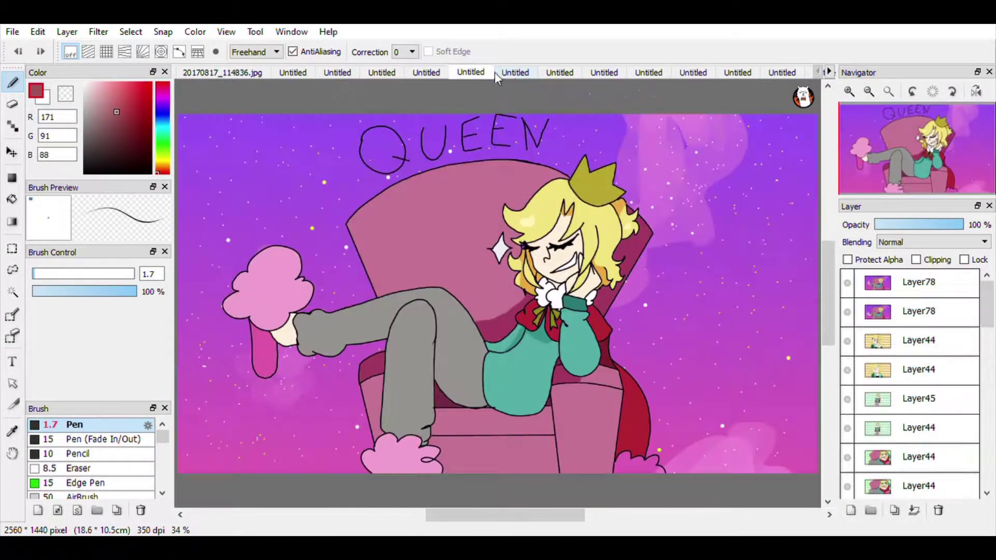
pyautogui.rightClick(545, 208)
# Step: Back in the three-girl drawing, fill the middle character's back hair with yellow (RGB 243, 223, 121) and eyebrows with orange-brown (RGB 233, 179, 98)
pyautogui.click(829, 72)
pyautogui.click(829, 72)
pyautogui.click(729, 72)
pyautogui.click(12, 200)
pyautogui.click(457, 421)
pyautogui.click(576, 409)
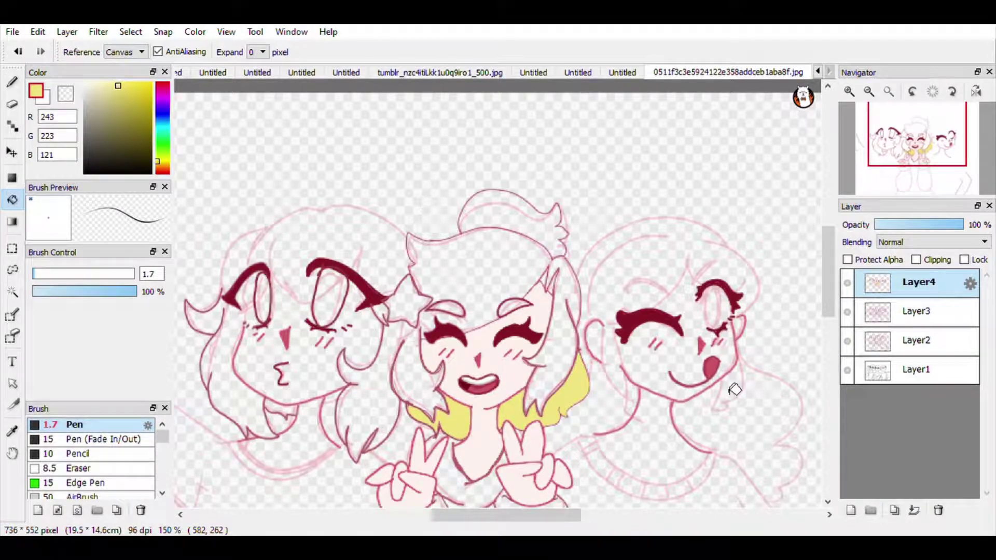
pyautogui.click(162, 165)
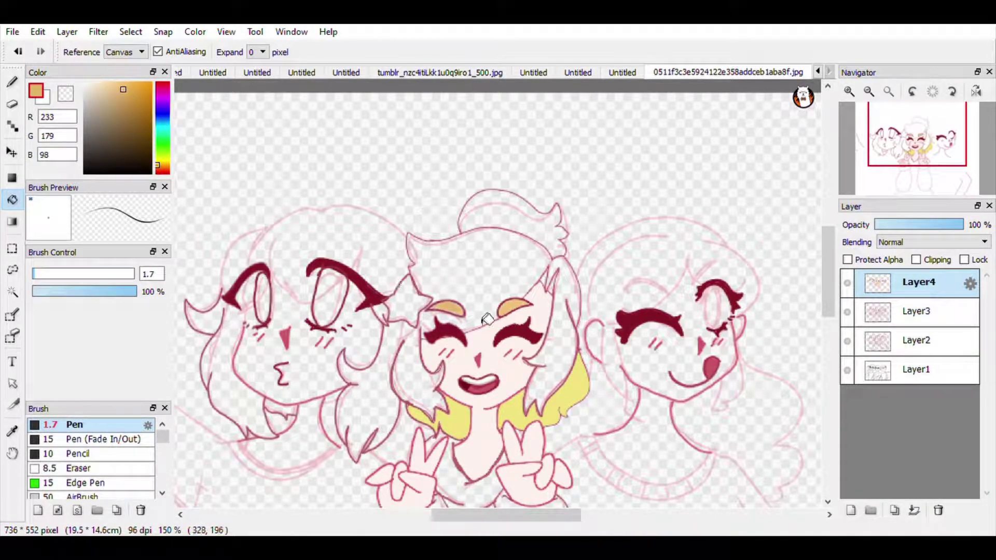
# Step: Ink the left character's fringe across the forehead with the pen in the hair line colour (RGB 171, 91, 88)
pyautogui.click(896, 144)
pyautogui.rightClick(444, 296)
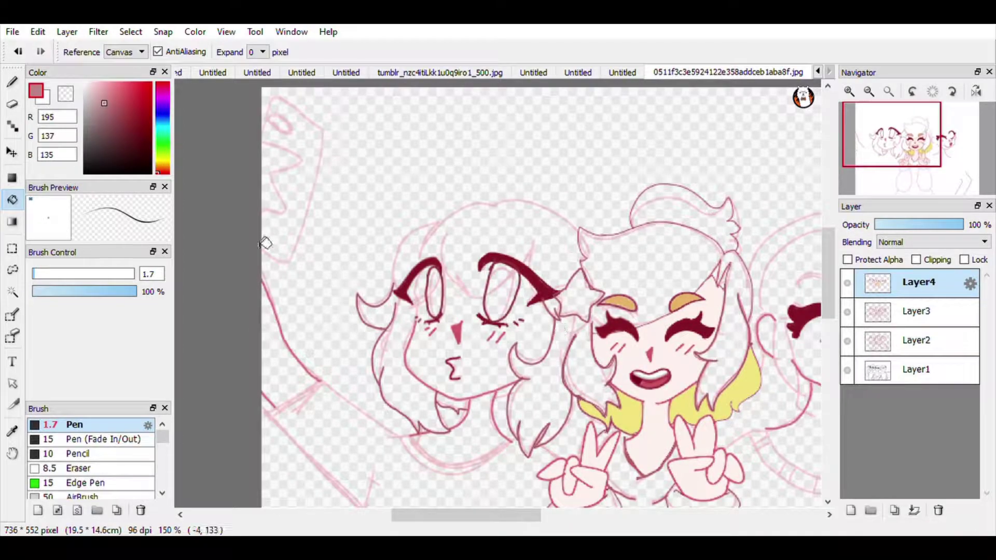
pyautogui.click(12, 82)
pyautogui.click(850, 92)
pyautogui.click(850, 92)
pyautogui.click(850, 92)
pyautogui.moveTo(911, 151); pyautogui.dragTo(918, 158)
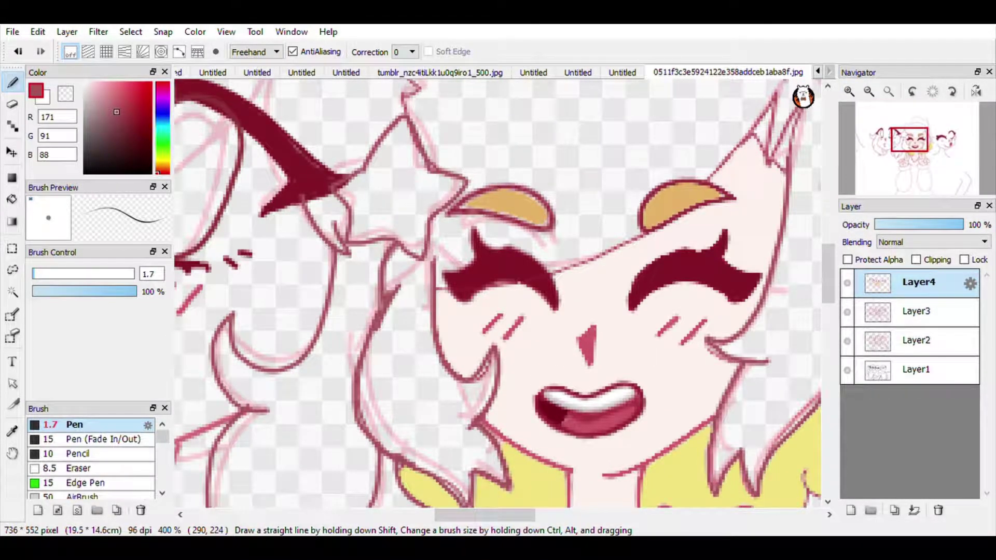
pyautogui.moveTo(909, 137); pyautogui.dragTo(892, 145)
pyautogui.moveTo(432, 116); pyautogui.dragTo(453, 247)
pyautogui.moveTo(444, 198)
pyautogui.mouseDown()
pyautogui.moveTo(654, 136)
pyautogui.moveTo(667, 311)
pyautogui.mouseUp()
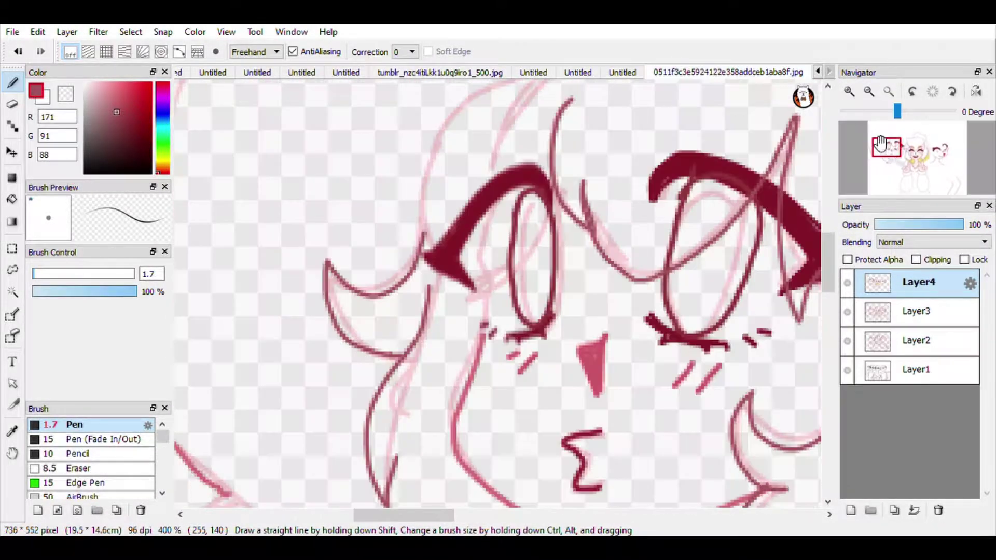
# Step: Ink the outline over the top of the left character's head and her remaining side hair lines
pyautogui.click(869, 92)
pyautogui.click(869, 93)
pyautogui.moveTo(542, 233); pyautogui.dragTo(683, 263)
pyautogui.moveTo(480, 354); pyautogui.dragTo(464, 370)
pyautogui.hotkey('ctrl', 'z')
pyautogui.click(849, 92)
pyautogui.click(850, 91)
pyautogui.click(891, 151)
pyautogui.moveTo(597, 138)
pyautogui.mouseDown()
pyautogui.moveTo(469, 280)
pyautogui.moveTo(521, 356)
pyautogui.mouseUp()
pyautogui.moveTo(600, 249); pyautogui.dragTo(523, 370)
# Step: Ink the right character's swept fringe, the strand in front of the ear and the inner curve over the head
pyautogui.moveTo(886, 161)
pyautogui.mouseDown()
pyautogui.moveTo(922, 179)
pyautogui.moveTo(935, 144)
pyautogui.mouseUp()
pyautogui.moveTo(633, 161)
pyautogui.mouseDown()
pyautogui.moveTo(418, 384)
pyautogui.moveTo(411, 501)
pyautogui.mouseUp()
pyautogui.moveTo(426, 378); pyautogui.dragTo(442, 492)
pyautogui.moveTo(359, 331); pyautogui.dragTo(578, 126)
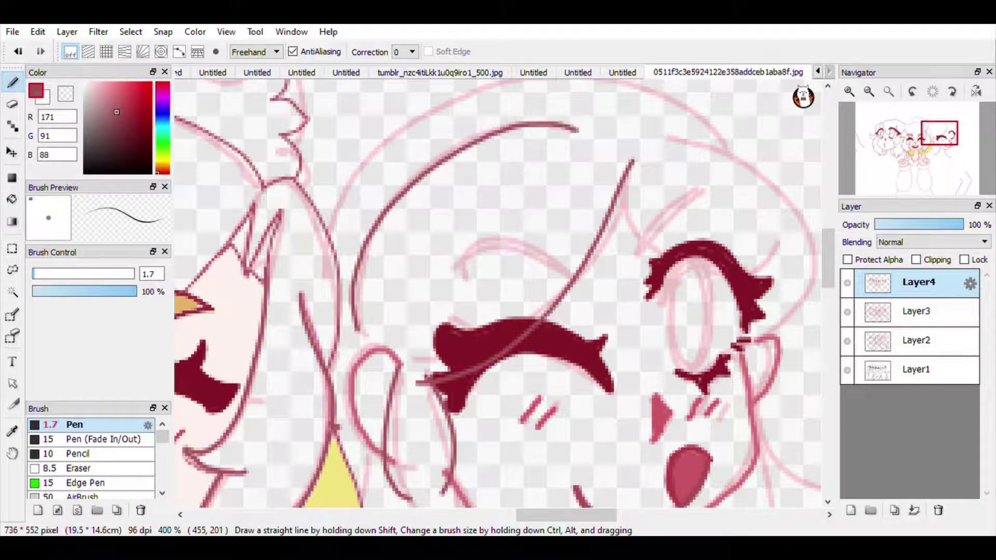
# Step: Ink the pointed hair locks hanging on both sides of the right character's jaw
pyautogui.click(938, 159)
pyautogui.moveTo(471, 269); pyautogui.dragTo(493, 384)
pyautogui.moveTo(443, 279); pyautogui.dragTo(491, 387)
pyautogui.moveTo(940, 160); pyautogui.dragTo(952, 160)
pyautogui.moveTo(532, 180); pyautogui.dragTo(525, 389)
pyautogui.moveTo(496, 288); pyautogui.dragTo(514, 399)
# Step: Ink the short side of the right character's fringe and the outer contour over the top of her head
pyautogui.click(940, 145)
pyautogui.moveTo(489, 239); pyautogui.dragTo(635, 376)
pyautogui.moveTo(520, 178)
pyautogui.mouseDown()
pyautogui.moveTo(591, 187)
pyautogui.moveTo(629, 386)
pyautogui.mouseUp()
pyautogui.moveTo(213, 243)
pyautogui.mouseDown()
pyautogui.moveTo(510, 134)
pyautogui.moveTo(610, 193)
pyautogui.mouseUp()
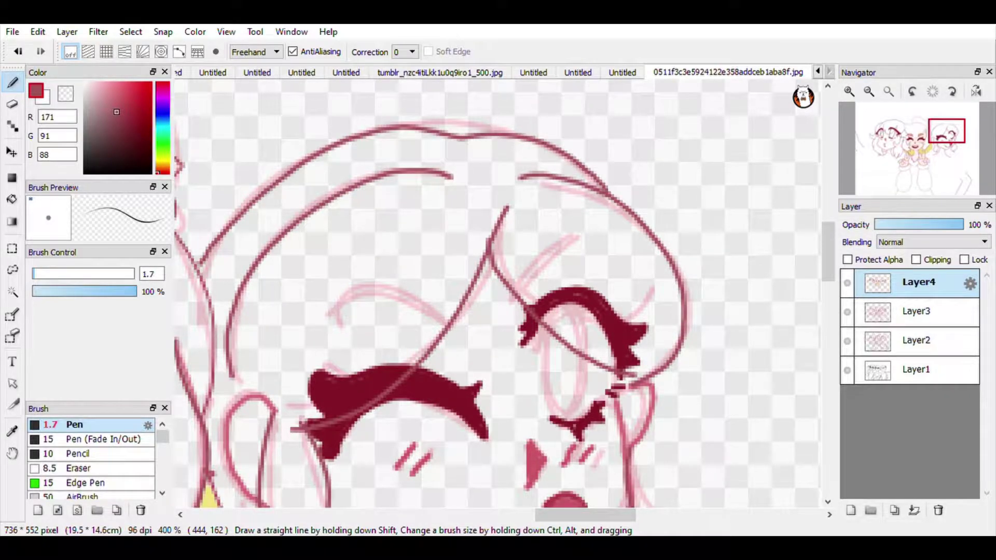
# Step: Ink the right character's long wavy back hair down to its curled end behind the shoulder
pyautogui.click(939, 166)
pyautogui.click(953, 158)
pyautogui.click(869, 93)
pyautogui.moveTo(420, 208); pyautogui.dragTo(512, 508)
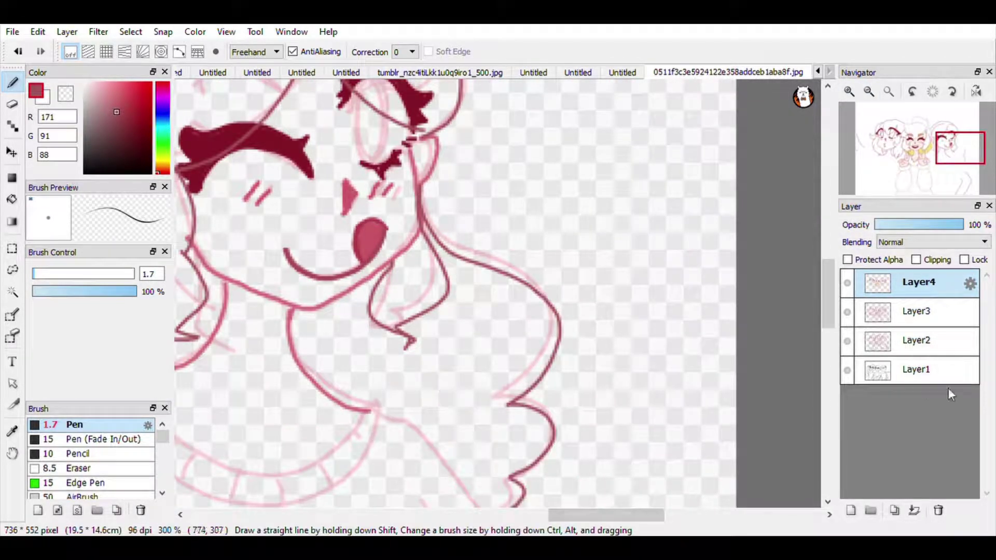
pyautogui.moveTo(938, 152); pyautogui.dragTo(950, 175)
pyautogui.moveTo(580, 210); pyautogui.dragTo(563, 228)
pyautogui.moveTo(948, 178)
pyautogui.mouseDown()
pyautogui.moveTo(934, 148)
pyautogui.moveTo(928, 155)
pyautogui.mouseUp()
pyautogui.moveTo(475, 339)
pyautogui.mouseDown()
pyautogui.moveTo(475, 322)
pyautogui.moveTo(513, 259)
pyautogui.mouseUp()
# Step: Ink the curved shirt collars of the right and left characters in dark red (RGB 123, 41, 28)
pyautogui.click(922, 178)
pyautogui.rightClick(612, 316)
pyautogui.rightClick(614, 315)
pyautogui.moveTo(925, 177); pyautogui.dragTo(940, 170)
pyautogui.moveTo(426, 269)
pyautogui.mouseDown()
pyautogui.moveTo(605, 351)
pyautogui.moveTo(664, 306)
pyautogui.moveTo(413, 271)
pyautogui.moveTo(438, 351)
pyautogui.moveTo(670, 307)
pyautogui.mouseUp()
pyautogui.moveTo(938, 156)
pyautogui.mouseDown()
pyautogui.moveTo(926, 164)
pyautogui.moveTo(894, 156)
pyautogui.mouseUp()
pyautogui.moveTo(275, 264)
pyautogui.mouseDown()
pyautogui.moveTo(453, 293)
pyautogui.moveTo(274, 310)
pyautogui.moveTo(456, 320)
pyautogui.moveTo(478, 281)
pyautogui.mouseUp()
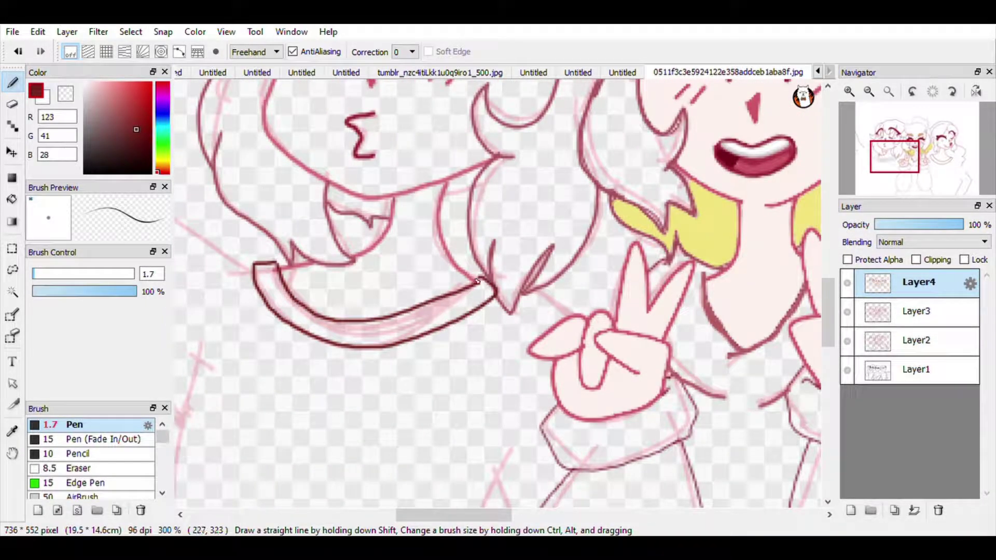
# Step: Try a straight rib line across the left character's collar, then return the pen to freehand drawing
pyautogui.press('shift')
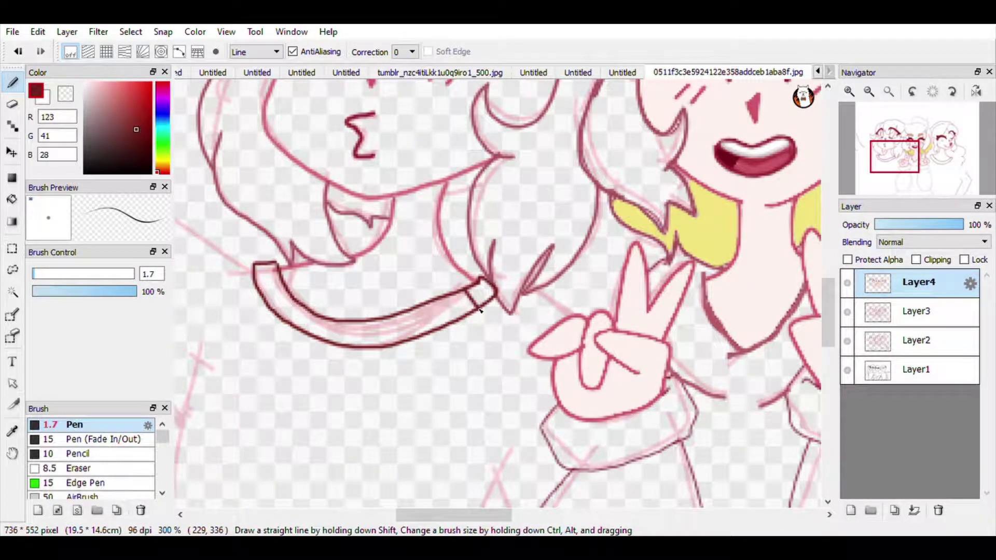
pyautogui.hotkey('ctrl', 'z')
pyautogui.moveTo(885, 173); pyautogui.dragTo(949, 185)
pyautogui.click(255, 52)
pyautogui.click(253, 64)
# Step: Ink the right character's shirt, covering both shoulder lines, the short sleeve and the two sides of the torso
pyautogui.moveTo(551, 148)
pyautogui.mouseDown()
pyautogui.moveTo(658, 249)
pyautogui.moveTo(596, 402)
pyautogui.mouseUp()
pyautogui.moveTo(216, 147); pyautogui.dragTo(264, 110)
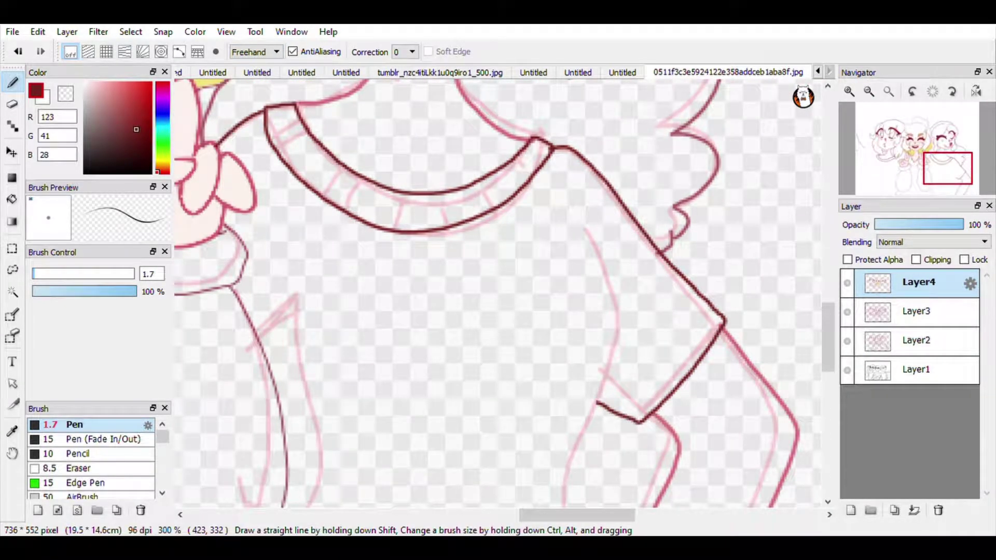
pyautogui.click(944, 194)
pyautogui.click(870, 95)
pyautogui.moveTo(563, 141); pyautogui.dragTo(573, 404)
pyautogui.moveTo(381, 193); pyautogui.dragTo(356, 358)
# Step: Ink the left character's shirt, covering both torso sides, the shoulder lines and the raised short sleeve
pyautogui.moveTo(959, 188); pyautogui.dragTo(899, 188)
pyautogui.moveTo(586, 265); pyautogui.dragTo(586, 461)
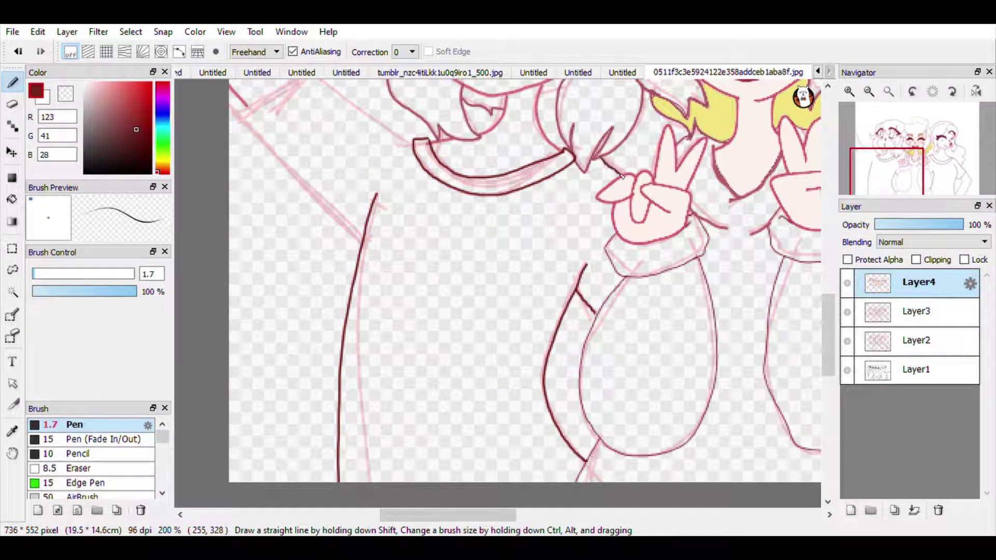
pyautogui.moveTo(887, 171); pyautogui.dragTo(869, 154)
pyautogui.moveTo(544, 289)
pyautogui.mouseDown()
pyautogui.moveTo(457, 213)
pyautogui.moveTo(395, 285)
pyautogui.moveTo(517, 410)
pyautogui.mouseUp()
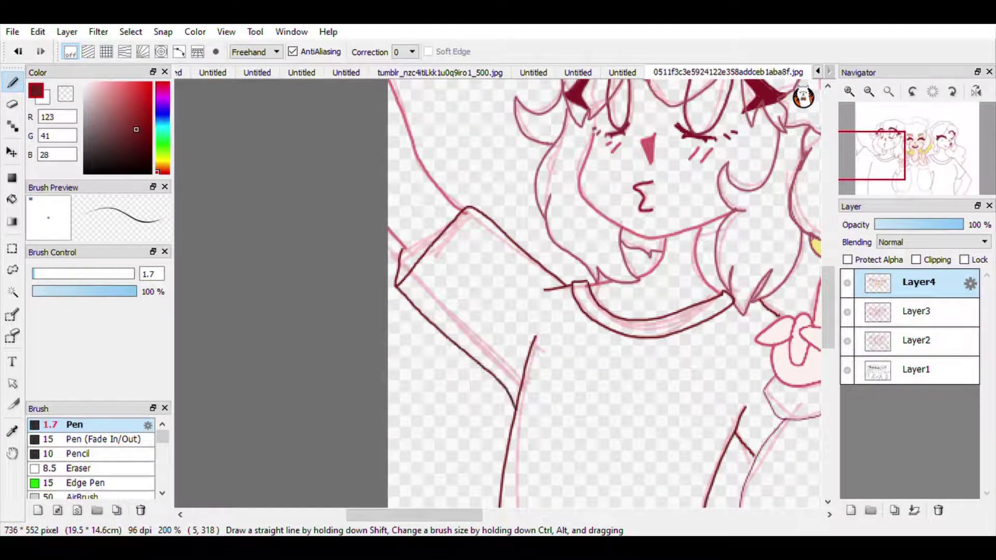
# Step: Ink the left character's raised arm and hand at the canvas edge in the sampled pink outline colour
pyautogui.rightClick(434, 183)
pyautogui.moveTo(404, 247); pyautogui.dragTo(421, 268)
pyautogui.click(870, 139)
pyautogui.click(848, 93)
pyautogui.click(873, 130)
pyautogui.moveTo(388, 207); pyautogui.dragTo(410, 287)
pyautogui.moveTo(410, 286)
pyautogui.mouseDown()
pyautogui.moveTo(457, 401)
pyautogui.moveTo(389, 449)
pyautogui.mouseUp()
# Step: Draw the straight edges of the phone around the raised hand in muted brown-red (RGB 111, 60, 60)
pyautogui.click(244, 55)
pyautogui.click(244, 70)
pyautogui.click(113, 136)
pyautogui.moveTo(112, 136); pyautogui.dragTo(115, 133)
pyautogui.click(869, 92)
pyautogui.moveTo(416, 448); pyautogui.dragTo(480, 468)
pyautogui.moveTo(553, 231)
pyautogui.mouseDown()
pyautogui.moveTo(480, 467)
pyautogui.moveTo(433, 183)
pyautogui.moveTo(414, 176)
pyautogui.moveTo(442, 211)
pyautogui.moveTo(386, 199)
pyautogui.moveTo(386, 227)
pyautogui.moveTo(382, 211)
pyautogui.mouseUp()
# Step: Add a small ellipse for the phone's camera lens, reposition it with a selection transform, and deselect
pyautogui.click(244, 53)
pyautogui.click(238, 116)
pyautogui.hotkey('ctrl', 'z')
pyautogui.click(13, 271)
pyautogui.hotkey('ctrl', 't')
pyautogui.moveTo(486, 188); pyautogui.dragTo(478, 206)
pyautogui.moveTo(447, 198); pyautogui.dragTo(440, 200)
pyautogui.click(747, 512)
pyautogui.press('e')
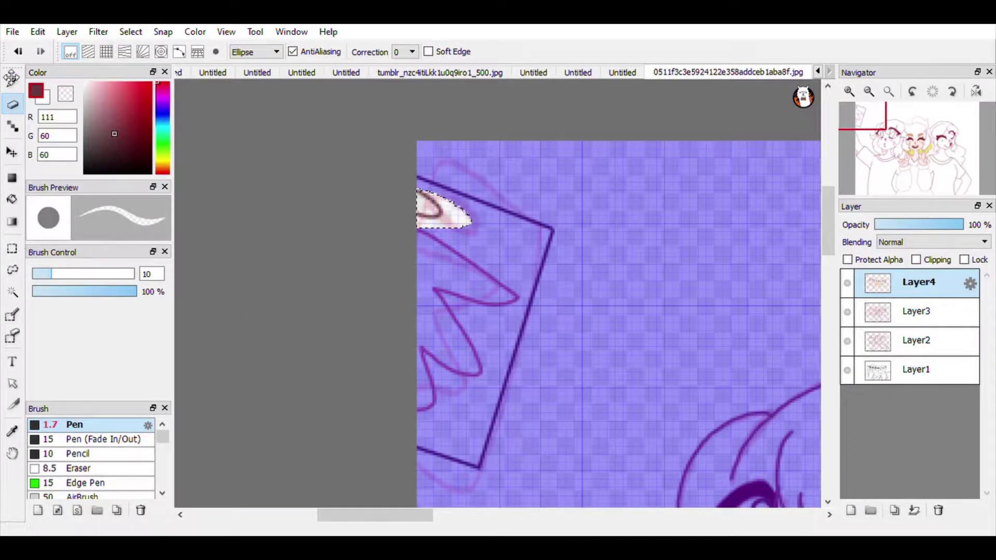
pyautogui.hotkey('ctrl', 'd')
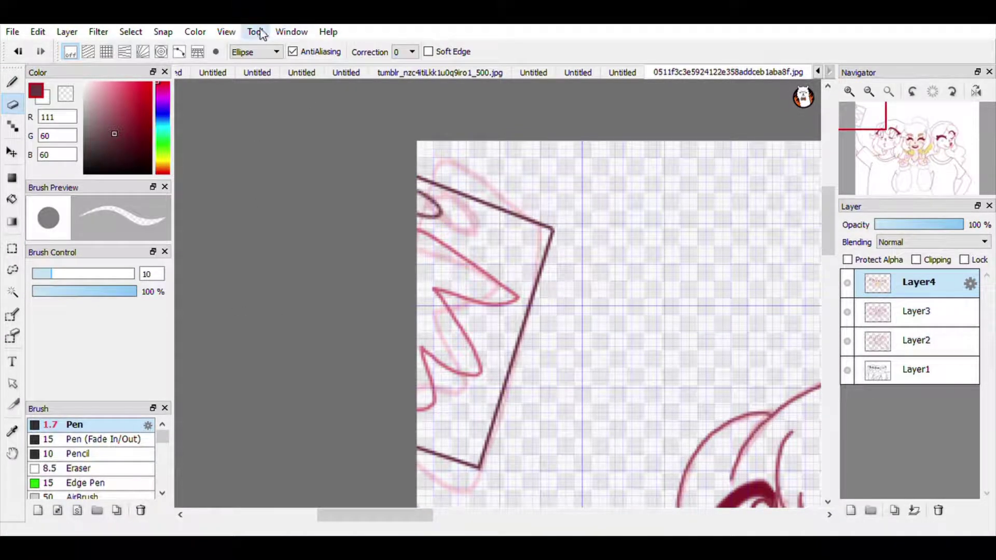
# Step: Hide the canvas grid and return the pen to freehand drawing with the left face's outline colour (RGB 217, 116, 116)
pyautogui.click(224, 32)
pyautogui.click(223, 177)
pyautogui.moveTo(872, 129); pyautogui.dragTo(888, 142)
pyautogui.keyDown('alt'); pyautogui.click(377, 273); pyautogui.keyUp('alt')
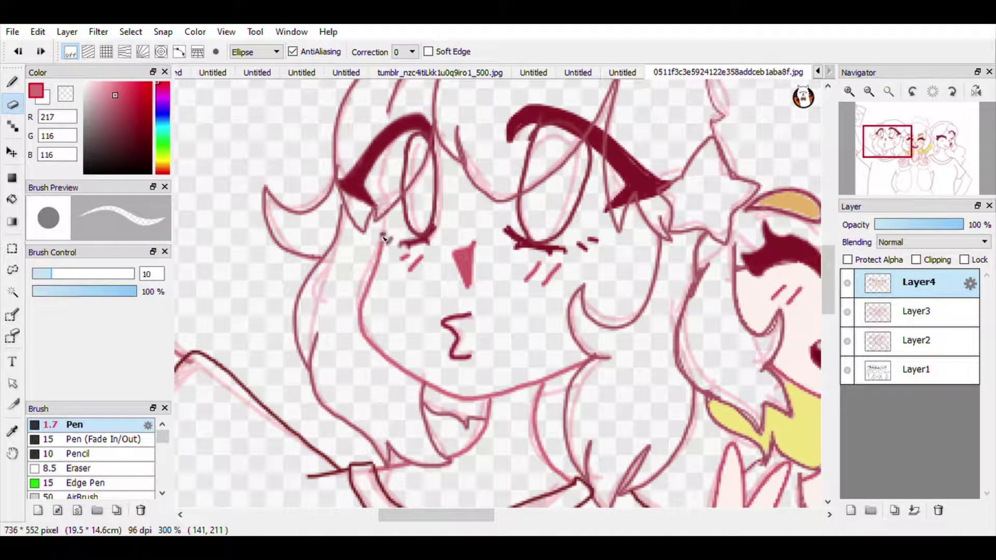
pyautogui.press('b')
pyautogui.click(255, 52)
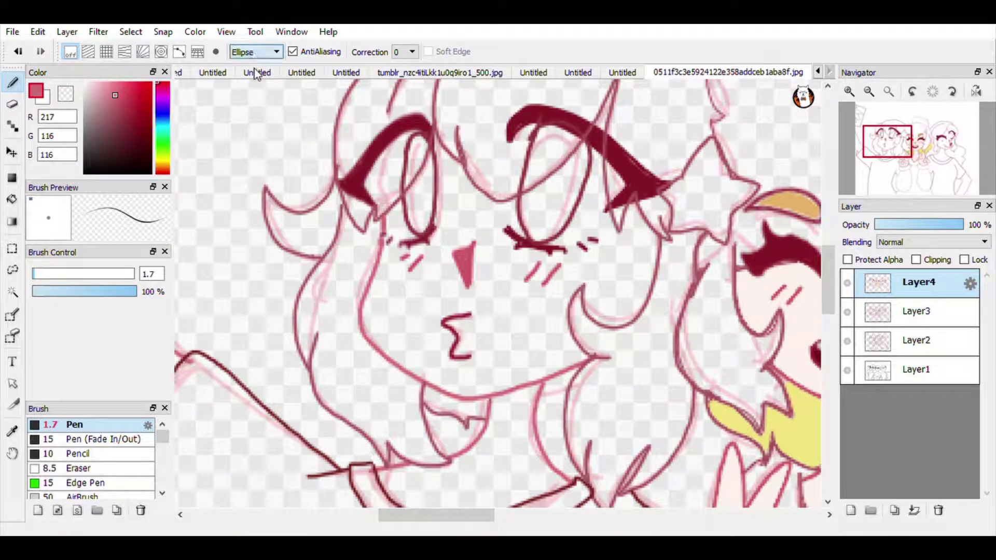
pyautogui.click(256, 70)
# Step: Draw a narrow upright ellipse for the iris in the right character's open eye in dark red (RGB 157, 52, 52)
pyautogui.moveTo(924, 170); pyautogui.dragTo(943, 160)
pyautogui.click(253, 52)
pyautogui.click(247, 103)
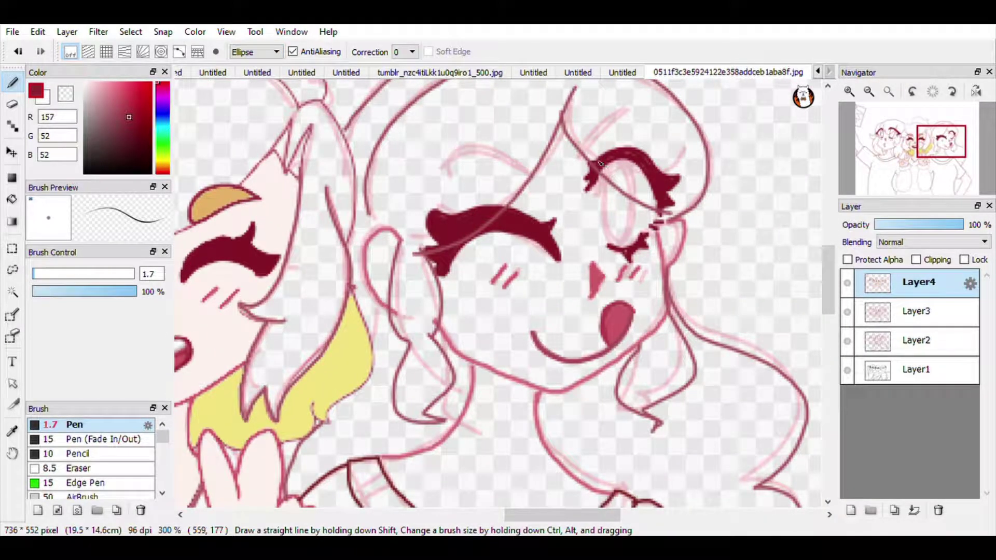
pyautogui.moveTo(600, 163); pyautogui.dragTo(638, 242)
pyautogui.hotkey('ctrl', 'z')
pyautogui.moveTo(603, 157); pyautogui.dragTo(637, 247)
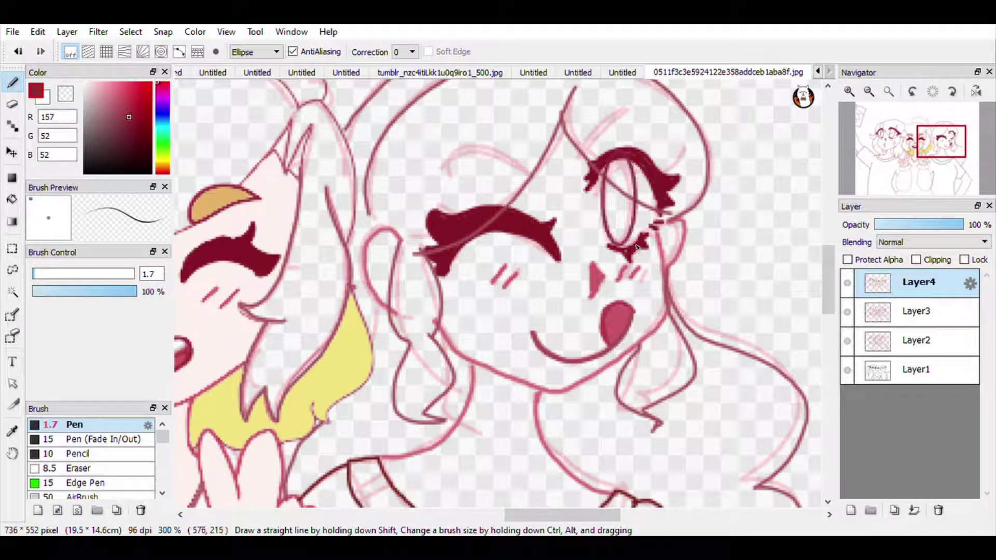
# Step: Ink the right character's eyebrows freehand in dark red (RGB 139, 35, 35)
pyautogui.click(243, 53)
pyautogui.click(243, 63)
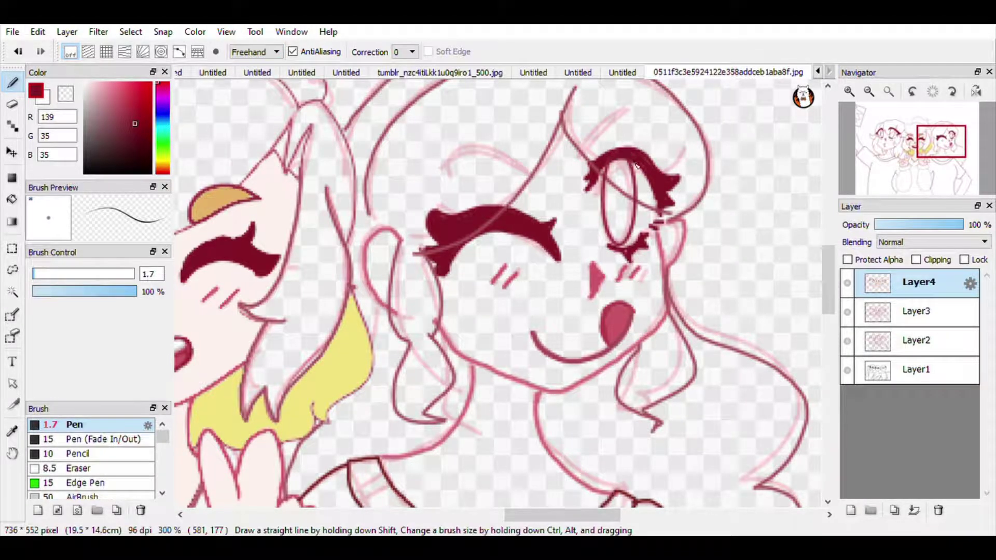
pyautogui.moveTo(433, 166)
pyautogui.mouseDown()
pyautogui.moveTo(518, 170)
pyautogui.moveTo(629, 110)
pyautogui.mouseUp()
pyautogui.hotkey('ctrl', 'z')
pyautogui.moveTo(577, 142); pyautogui.dragTo(654, 116)
# Step: Bucket-fill the middle character's hair and bun with the sampled yellow (RGB 243, 223, 121)
pyautogui.click(870, 94)
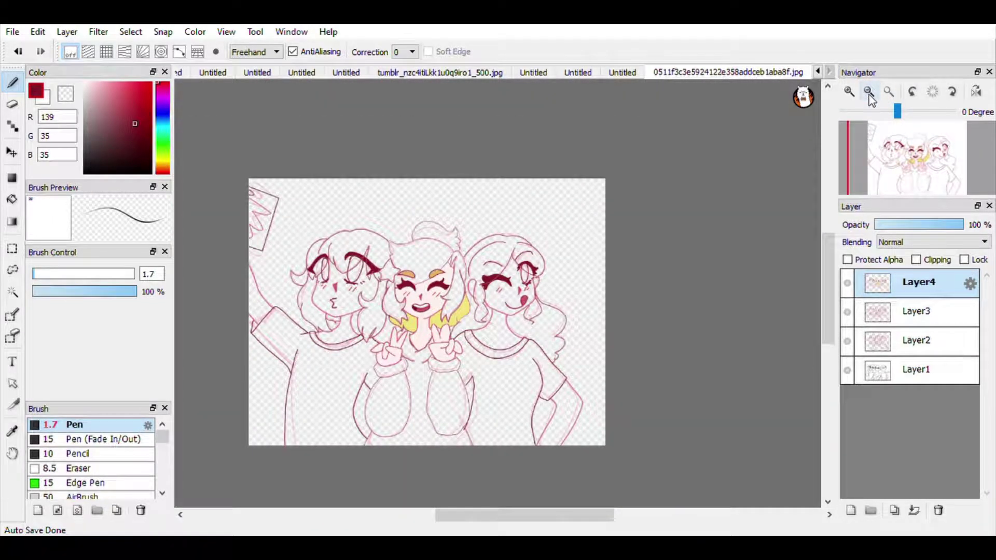
pyautogui.rightClick(458, 315)
pyautogui.click(13, 200)
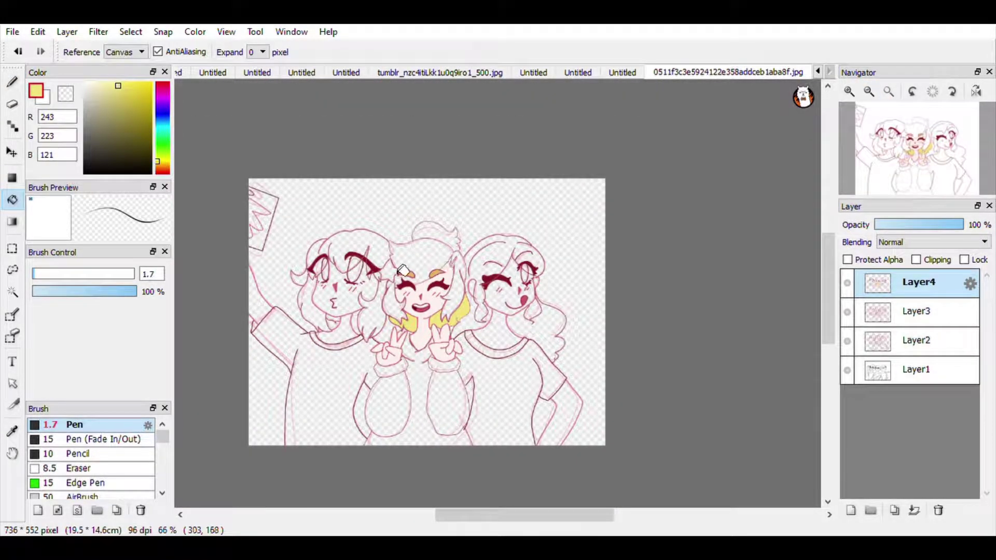
pyautogui.scroll(3, 472, 274)
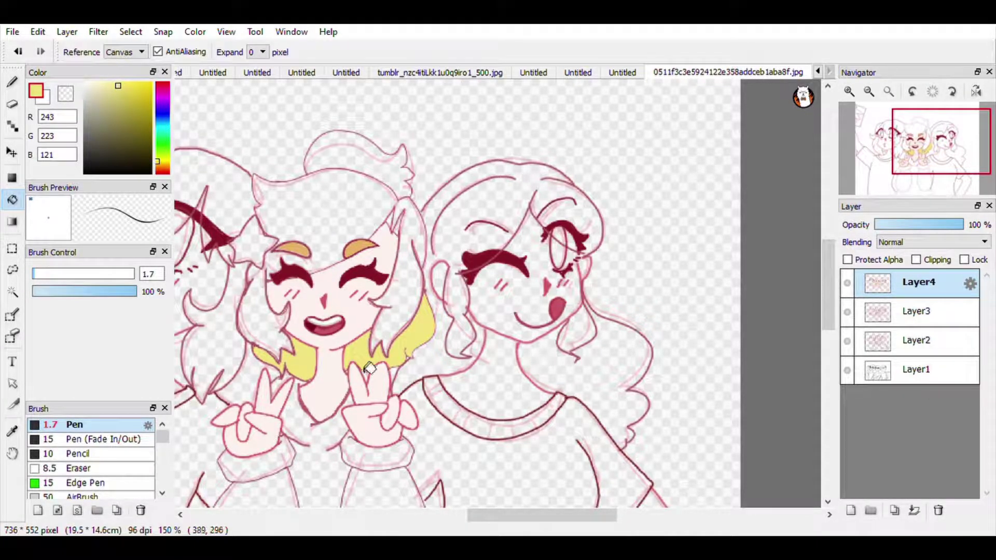
pyautogui.click(334, 235)
pyautogui.click(345, 168)
pyautogui.moveTo(949, 160); pyautogui.dragTo(923, 160)
# Step: Fill all sections of the middle character's hair with pale yellow (RGB 251, 241, 190)
pyautogui.click(99, 83)
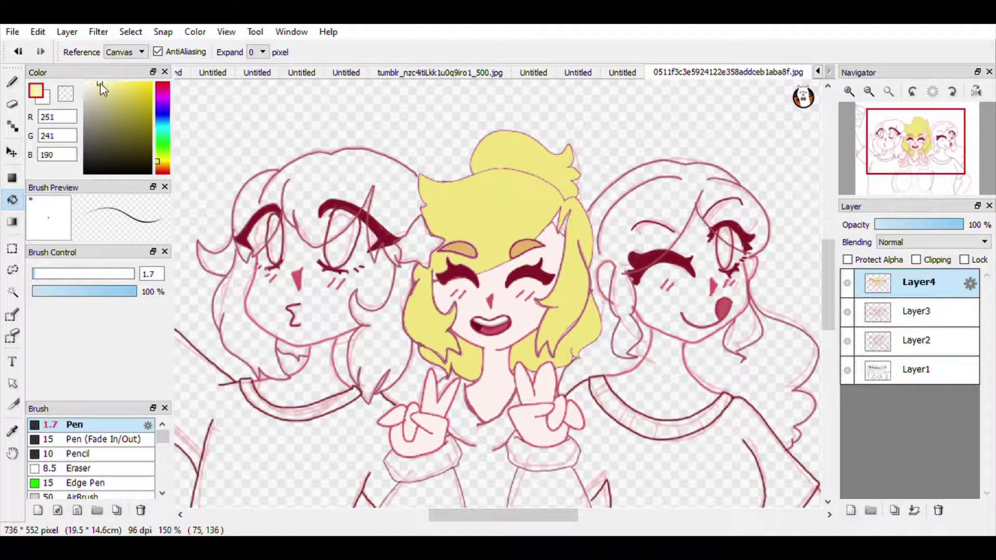
pyautogui.click(492, 215)
pyautogui.click(511, 160)
pyautogui.click(588, 345)
pyautogui.click(476, 376)
# Step: Fill the right character's hair, including the side locks, with brown (RGB 127, 64, 28)
pyautogui.click(158, 168)
pyautogui.click(120, 131)
pyautogui.click(671, 212)
pyautogui.click(751, 365)
pyautogui.click(750, 348)
# Step: Fill the main sections of the left character's hair with light blue (RGB 143, 198, 215)
pyautogui.moveTo(929, 166); pyautogui.dragTo(917, 160)
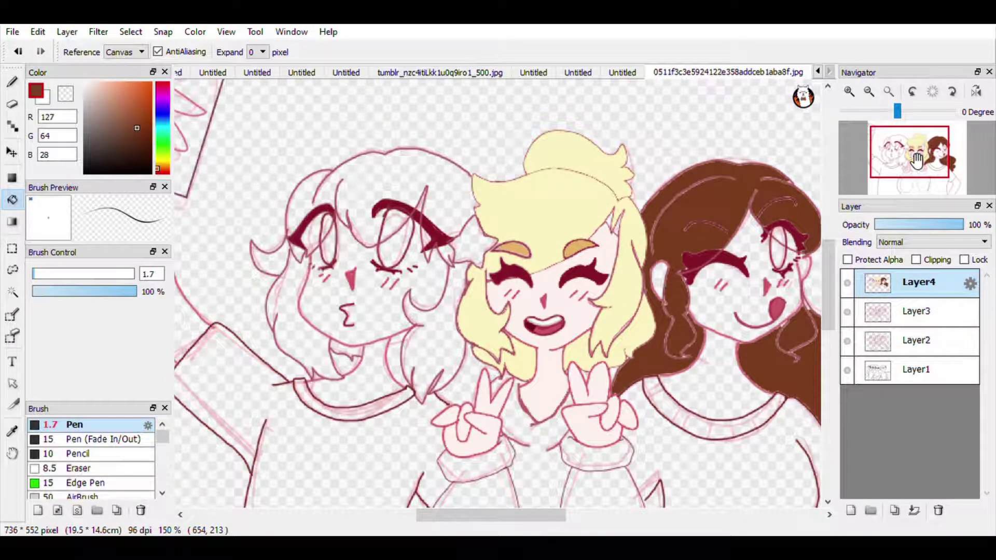
pyautogui.click(157, 124)
pyautogui.click(106, 111)
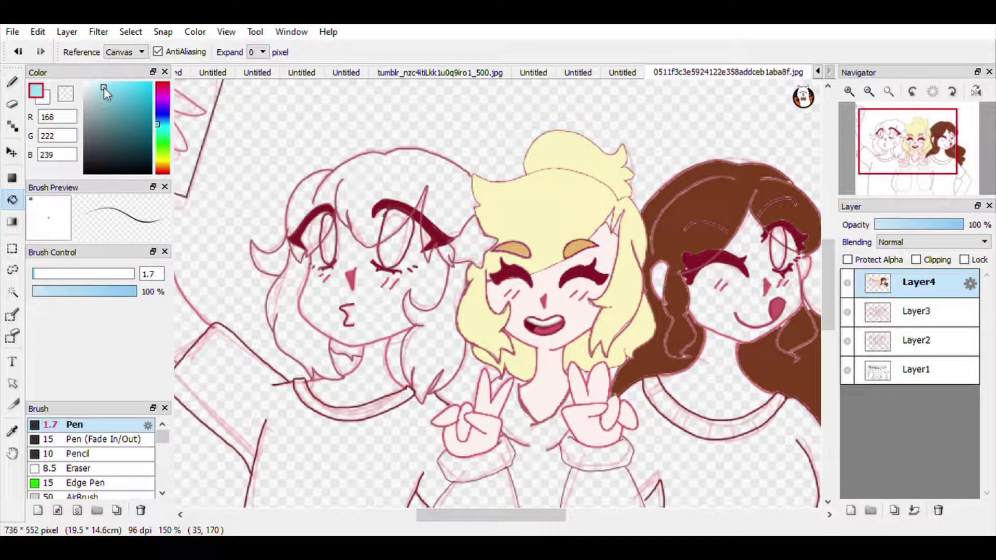
pyautogui.click(413, 191)
pyautogui.click(438, 332)
pyautogui.click(290, 332)
pyautogui.click(275, 275)
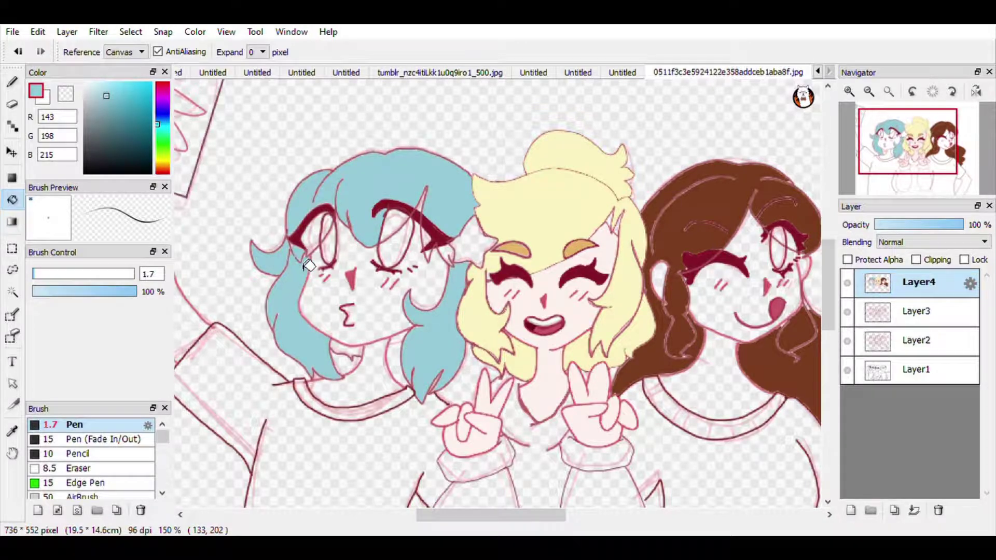
# Step: Fill the remaining small gaps in the left character's hair around the eyes and below the chin with the same blue
pyautogui.click(311, 236)
pyautogui.click(331, 237)
pyautogui.click(393, 234)
pyautogui.moveTo(942, 160); pyautogui.dragTo(951, 167)
pyautogui.click(289, 308)
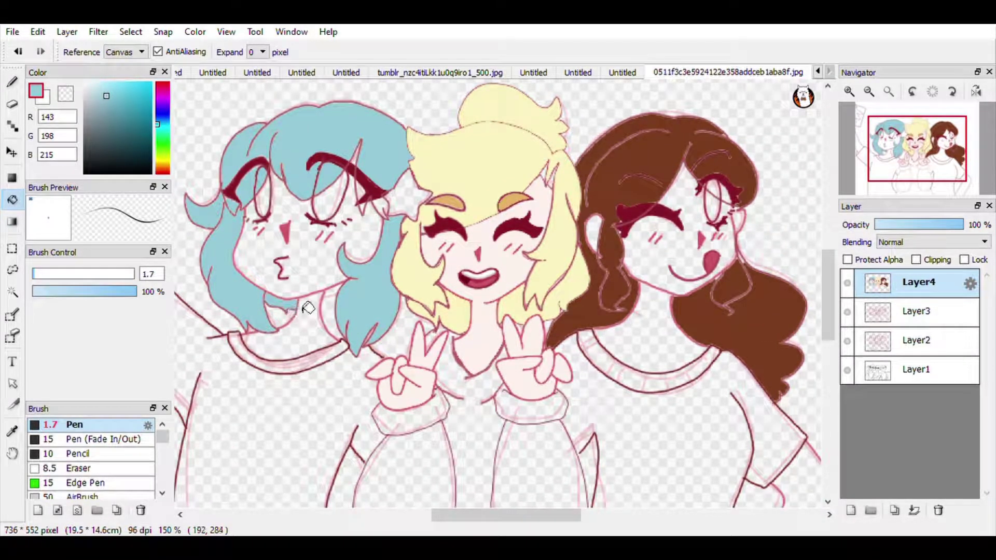
pyautogui.rightClick(297, 305)
pyautogui.press('b')
pyautogui.keyDown('alt'); pyautogui.click(337, 303); pyautogui.keyUp('alt')
pyautogui.press('g')
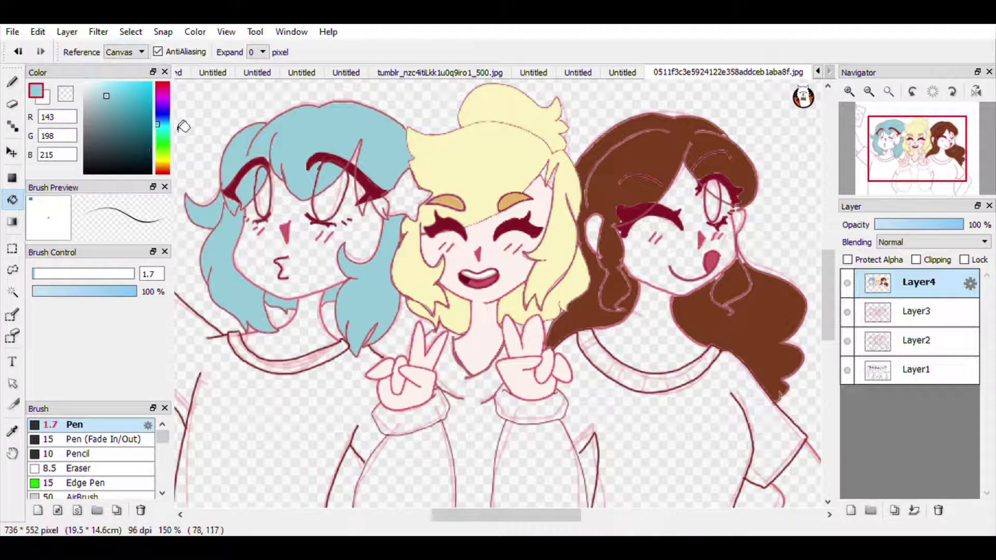
# Step: Fill the star hair clip between the left and middle characters with golden yellow (RGB 255, 215, 60)
pyautogui.click(163, 167)
pyautogui.click(124, 81)
pyautogui.click(406, 207)
pyautogui.rightClick(372, 170)
pyautogui.click(389, 217)
pyautogui.rightClick(415, 207)
pyautogui.click(137, 83)
pyautogui.click(413, 208)
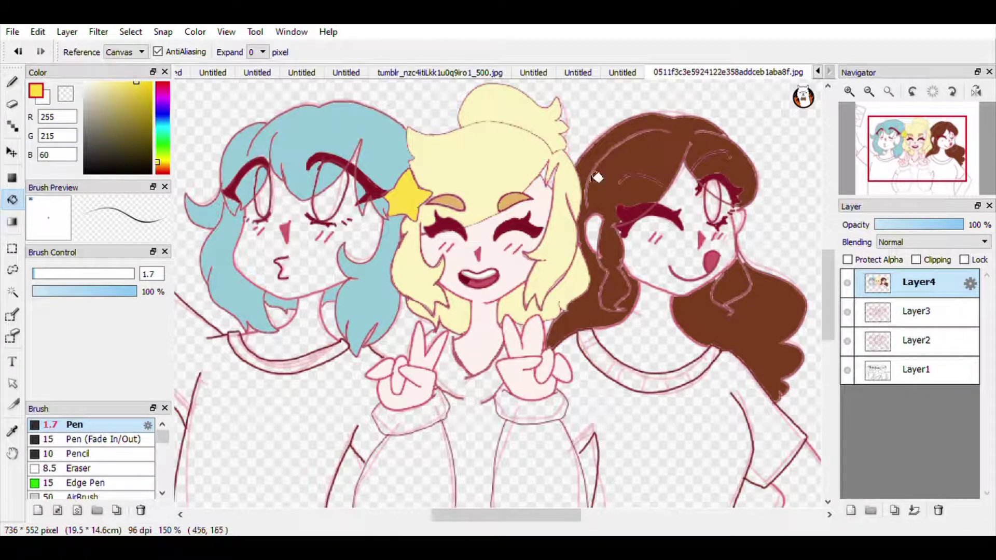
# Step: Fill the small star shape beside the left character's eye with the hair clip's golden yellow
pyautogui.click(11, 86)
pyautogui.rightClick(236, 215)
pyautogui.click(116, 99)
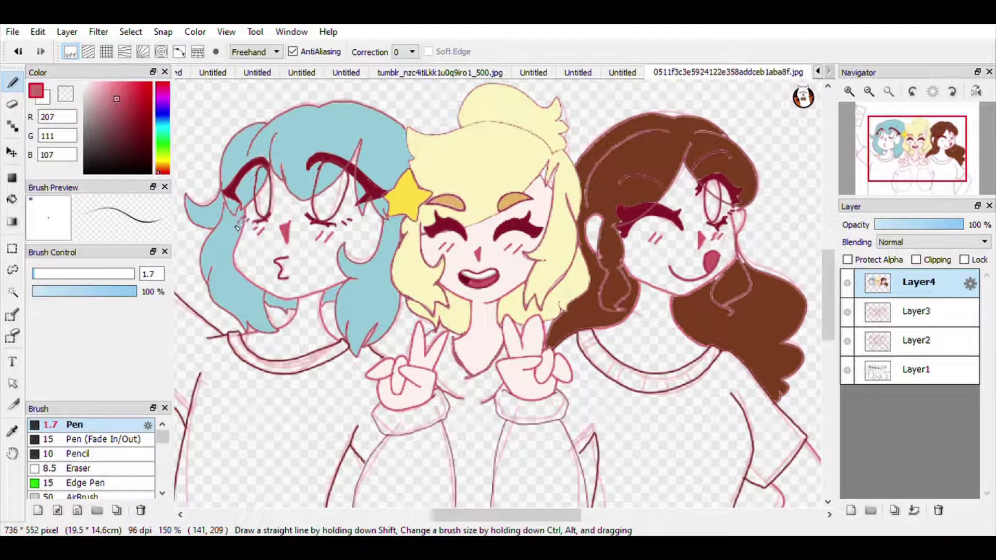
pyautogui.keyDown('alt'); pyautogui.click(407, 198); pyautogui.keyUp('alt')
pyautogui.press('g')
pyautogui.click(235, 216)
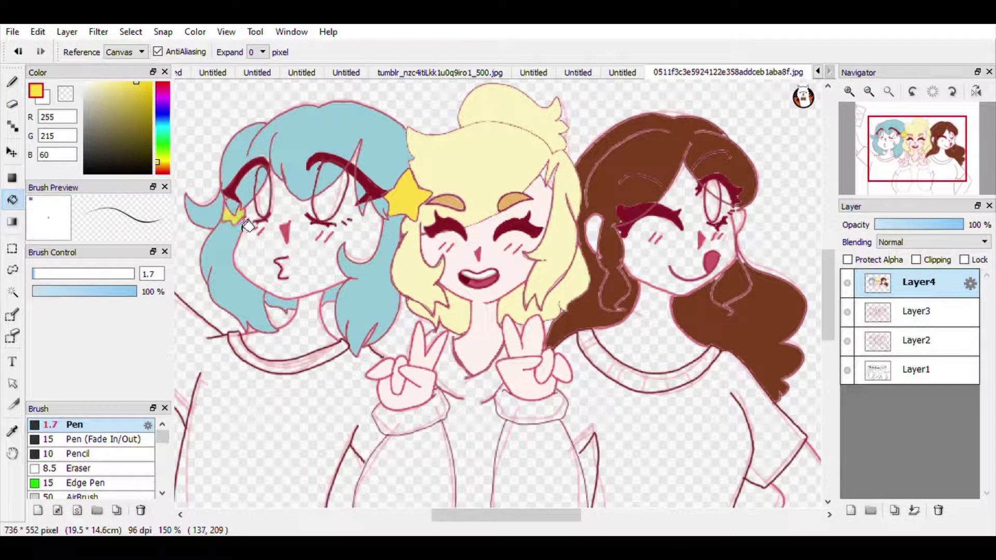
# Step: Fill the left and right characters' faces and necks and the right character's arm with light skin colour (RGB 253, 242, 235)
pyautogui.rightClick(511, 275)
pyautogui.click(291, 212)
pyautogui.click(685, 260)
pyautogui.click(657, 320)
pyautogui.click(317, 342)
pyautogui.click(944, 189)
pyautogui.click(648, 259)
# Step: Fill the left character's raised arm and hand with the skin colour, and the phone with dark grey
pyautogui.click(875, 176)
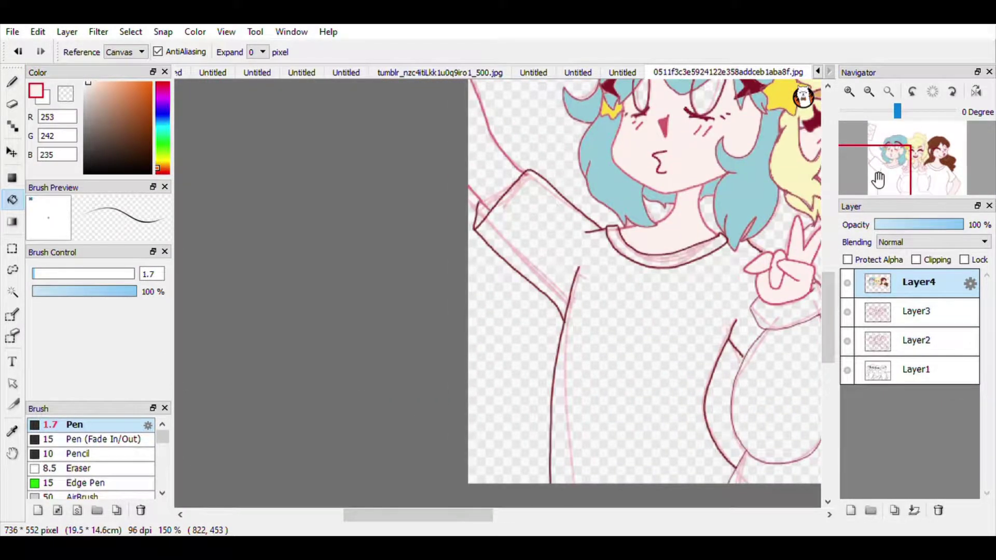
pyautogui.click(497, 192)
pyautogui.click(880, 173)
pyautogui.click(868, 148)
pyautogui.click(511, 155)
pyautogui.click(97, 140)
pyautogui.click(543, 127)
# Step: Fill the middle character's sweater, including sleeves and cuffs, with dark teal (RGB 7, 75, 97)
pyautogui.moveTo(888, 165); pyautogui.dragTo(912, 169)
pyautogui.rightClick(246, 117)
pyautogui.click(147, 124)
pyautogui.click(512, 324)
pyautogui.click(147, 139)
pyautogui.click(514, 304)
pyautogui.click(571, 303)
pyautogui.click(474, 294)
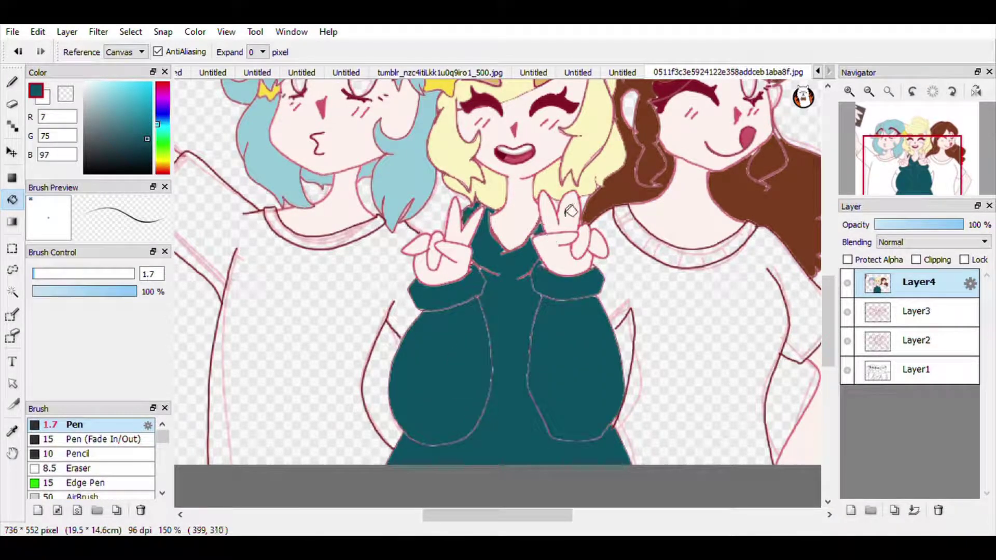
# Step: Fill the left and right characters' shirts and collar bands with white (RGB 255, 255, 255)
pyautogui.hscroll(5, 564, 215)
pyautogui.scroll(1, 565, 216)
pyautogui.click(85, 83)
pyautogui.click(570, 326)
pyautogui.click(574, 280)
pyautogui.moveTo(937, 178); pyautogui.dragTo(916, 183)
pyautogui.click(535, 307)
pyautogui.click(551, 265)
# Step: Set the pen up with a near-black teal (RGB 4, 26, 33) for the sweater's line art
pyautogui.rightClick(542, 298)
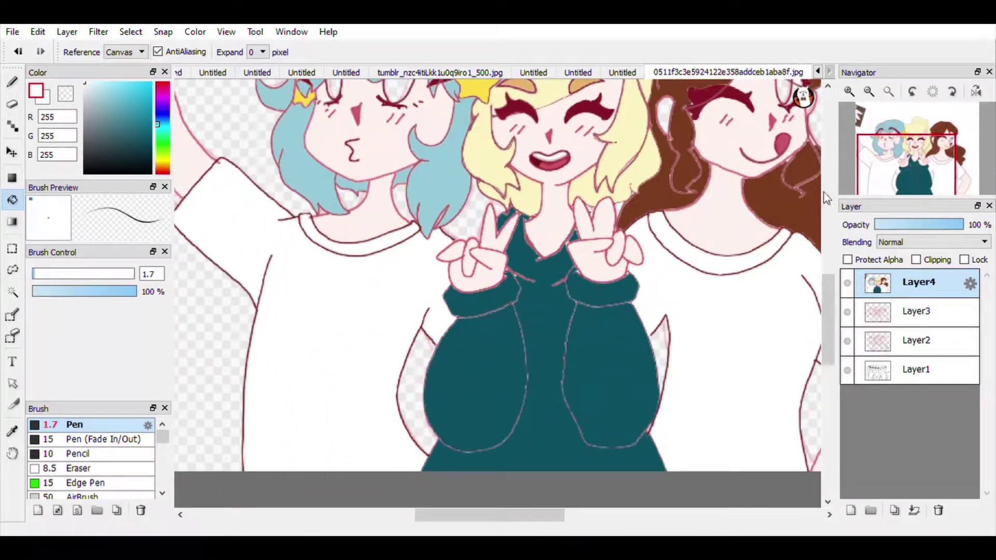
pyautogui.click(142, 162)
pyautogui.click(848, 91)
pyautogui.click(848, 92)
pyautogui.click(911, 181)
pyautogui.click(12, 82)
pyautogui.moveTo(451, 314); pyautogui.dragTo(594, 234)
pyautogui.hotkey('ctrl', 'z')
pyautogui.moveTo(357, 167)
pyautogui.mouseDown()
pyautogui.moveTo(500, 178)
pyautogui.moveTo(482, 114)
pyautogui.mouseUp()
pyautogui.hotkey('ctrl', 'z')
pyautogui.click(849, 91)
pyautogui.click(849, 92)
pyautogui.click(849, 91)
pyautogui.moveTo(906, 183); pyautogui.dragTo(913, 185)
pyautogui.moveTo(313, 182); pyautogui.dragTo(381, 357)
pyautogui.hotkey('ctrl', 'z')
# Step: Set the pen size to 2.7 and outline the middle character's left-hand cuff in near-black teal (RGB 4, 26, 33)
pyautogui.moveTo(157, 274); pyautogui.dragTo(103, 287)
pyautogui.write('2.7')
pyautogui.press('Return')
pyautogui.moveTo(313, 179)
pyautogui.mouseDown()
pyautogui.moveTo(477, 345)
pyautogui.moveTo(609, 83)
pyautogui.mouseUp()
pyautogui.moveTo(620, 122)
pyautogui.mouseDown()
pyautogui.moveTo(431, 222)
pyautogui.moveTo(629, 114)
pyautogui.moveTo(496, 227)
pyautogui.mouseUp()
pyautogui.hotkey('ctrl', 'z')
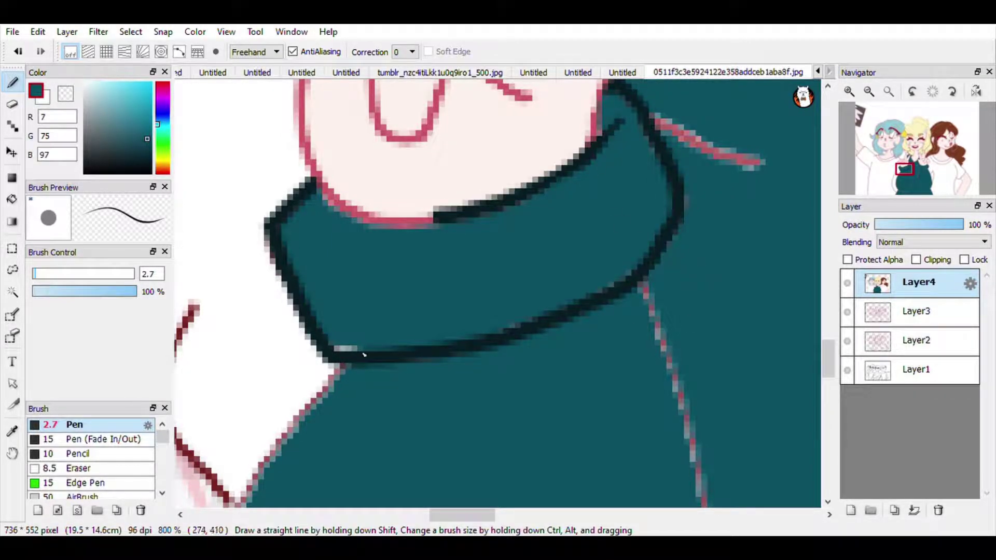
pyautogui.rightClick(627, 290)
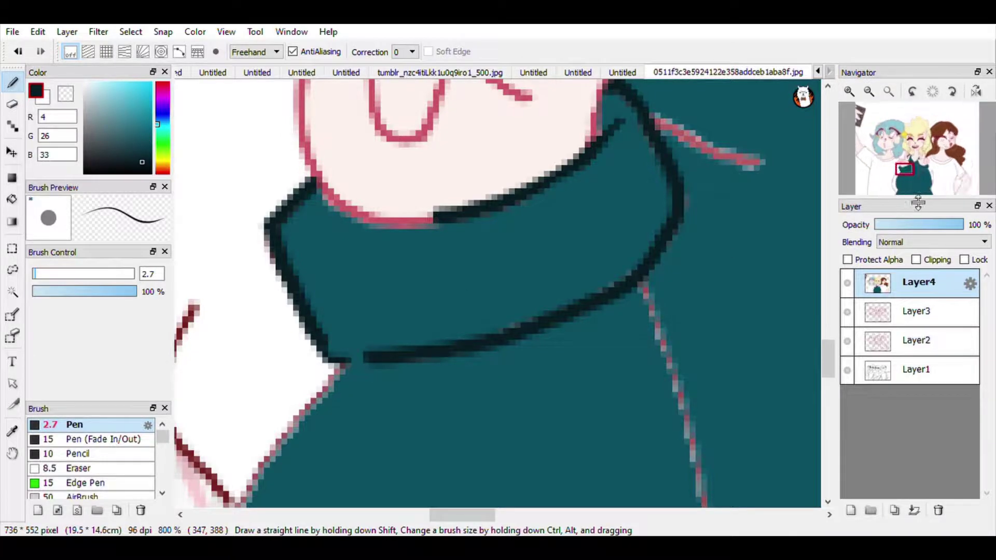
# Step: Outline the rounded sleeve below the inked cuff in the same near-black teal
pyautogui.click(869, 92)
pyautogui.click(869, 92)
pyautogui.click(869, 92)
pyautogui.click(850, 92)
pyautogui.click(849, 92)
pyautogui.moveTo(913, 183); pyautogui.dragTo(913, 191)
pyautogui.moveTo(432, 139)
pyautogui.mouseDown()
pyautogui.moveTo(351, 278)
pyautogui.moveTo(450, 496)
pyautogui.moveTo(615, 220)
pyautogui.moveTo(582, 101)
pyautogui.mouseUp()
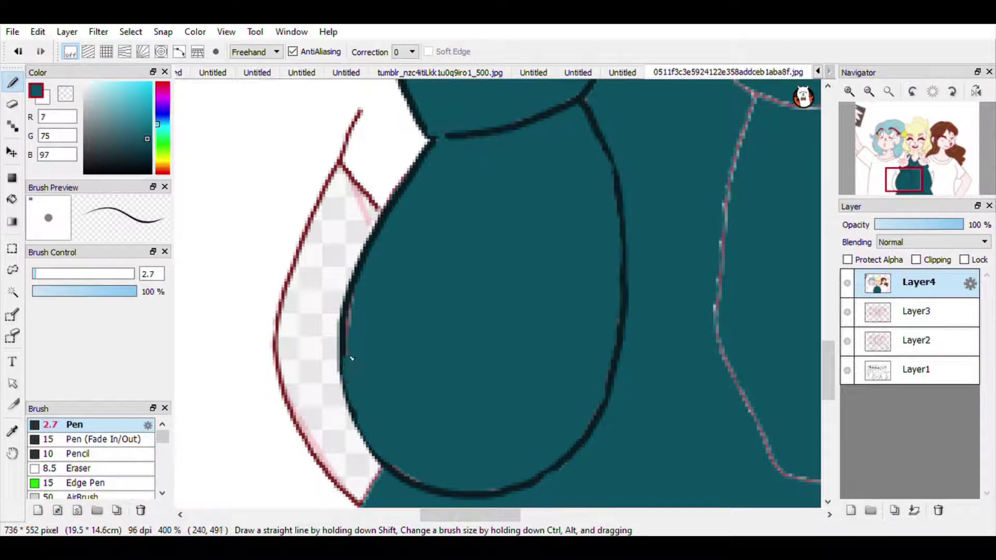
# Step: Finish inking the edges of the middle character's left-hand cuff and upper sleeve in near-black teal (RGB 4, 26, 33)
pyautogui.rightClick(612, 402)
pyautogui.moveTo(906, 182); pyautogui.dragTo(900, 193)
pyautogui.moveTo(460, 230); pyautogui.dragTo(411, 317)
pyautogui.hotkey('ctrl', 'z')
pyautogui.rightClick(521, 261)
pyautogui.moveTo(420, 107)
pyautogui.mouseDown()
pyautogui.moveTo(467, 228)
pyautogui.moveTo(506, 249)
pyautogui.mouseUp()
pyautogui.moveTo(461, 231); pyautogui.dragTo(414, 310)
# Step: Outline the middle character's right-hand cuff around the wrist in near-black teal (RGB 4, 26, 33)
pyautogui.moveTo(906, 170); pyautogui.dragTo(915, 164)
pyautogui.moveTo(562, 268)
pyautogui.mouseDown()
pyautogui.moveTo(538, 304)
pyautogui.moveTo(696, 274)
pyautogui.moveTo(615, 311)
pyautogui.mouseUp()
pyautogui.hotkey('ctrl', 'z')
pyautogui.hotkey('ctrl', 'z')
pyautogui.moveTo(566, 270)
pyautogui.mouseDown()
pyautogui.moveTo(713, 361)
pyautogui.moveTo(698, 271)
pyautogui.moveTo(649, 312)
pyautogui.mouseUp()
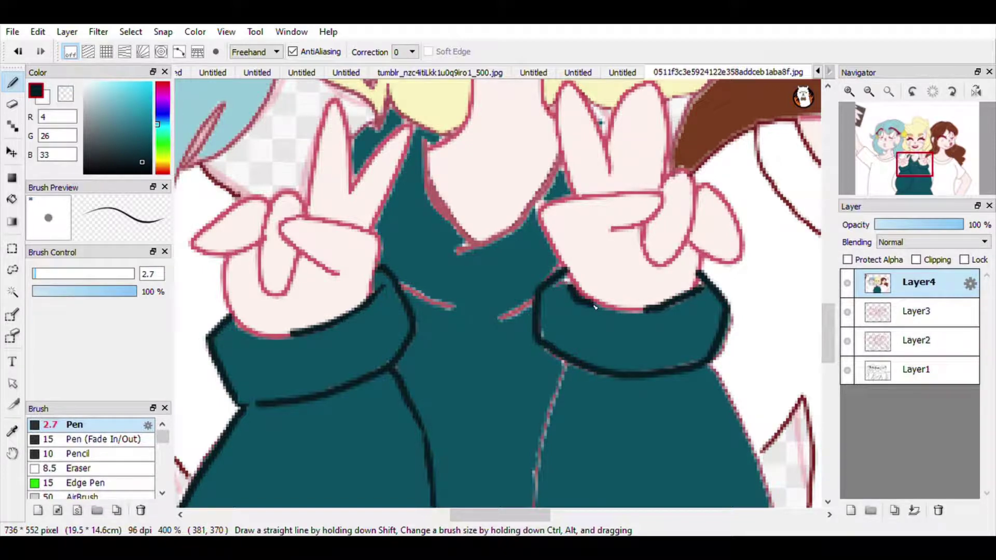
# Step: Outline the sweater's right-hand sleeve and the body edge below it in near-black teal (RGB 4, 26, 33)
pyautogui.moveTo(916, 173); pyautogui.dragTo(919, 183)
pyautogui.click(869, 92)
pyautogui.moveTo(481, 112)
pyautogui.mouseDown()
pyautogui.moveTo(456, 185)
pyautogui.moveTo(624, 354)
pyautogui.moveTo(590, 112)
pyautogui.mouseUp()
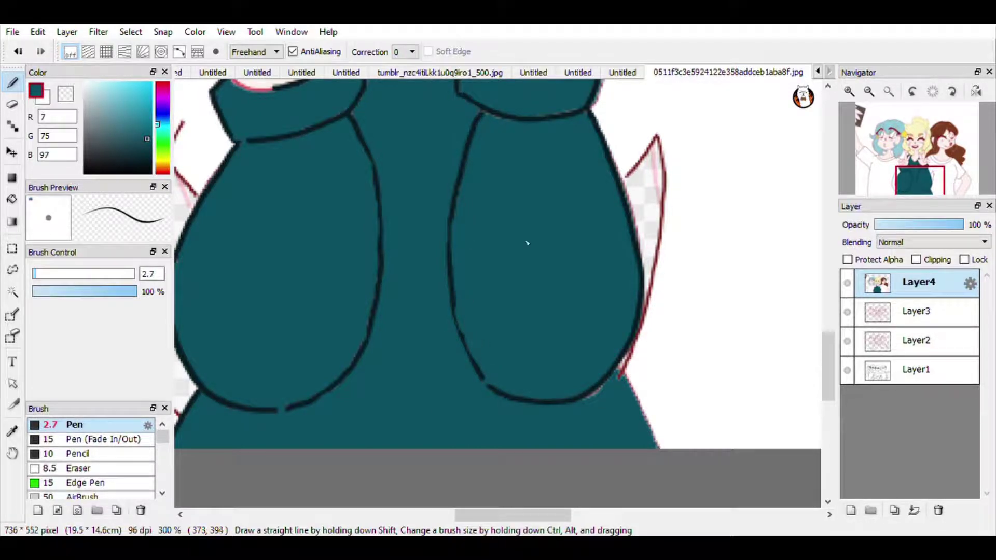
pyautogui.moveTo(659, 449); pyautogui.dragTo(615, 369)
pyautogui.hotkey('ctrl', 'z')
pyautogui.hotkey('ctrl', 'z')
pyautogui.moveTo(651, 448)
pyautogui.mouseDown()
pyautogui.moveTo(614, 367)
pyautogui.moveTo(659, 448)
pyautogui.mouseUp()
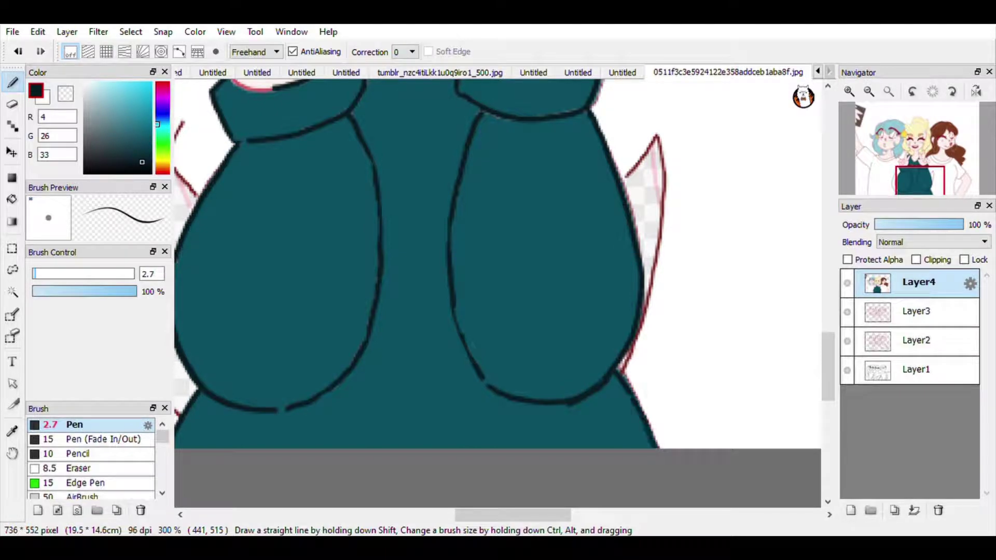
# Step: Ink the sweater's V-neckline, the left shoulder edge and the fold lines beside both cuffs in near-black teal
pyautogui.click(869, 92)
pyautogui.click(869, 92)
pyautogui.click(869, 92)
pyautogui.click(849, 92)
pyautogui.click(850, 93)
pyautogui.click(850, 93)
pyautogui.click(849, 92)
pyautogui.moveTo(928, 190); pyautogui.dragTo(927, 175)
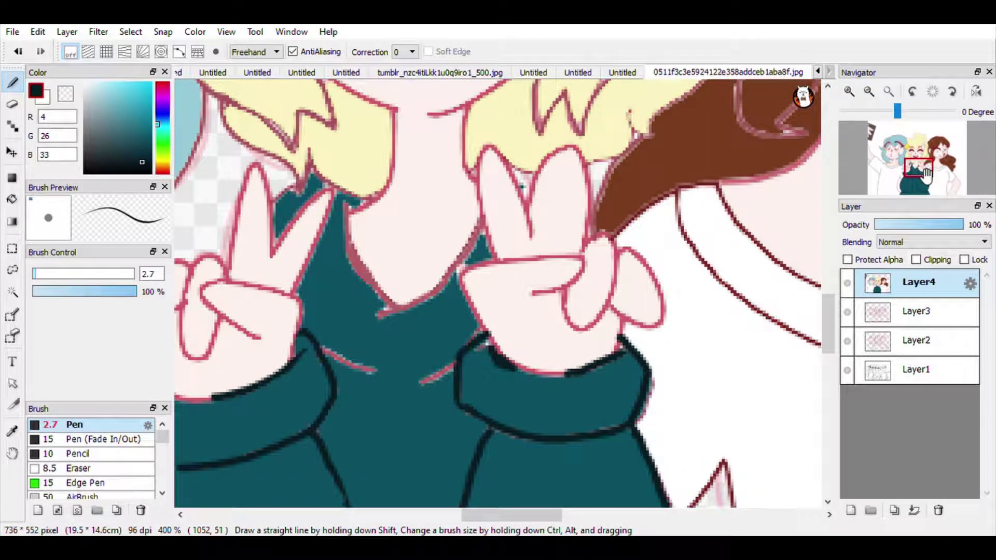
pyautogui.keyDown('alt'); pyautogui.click(588, 424); pyautogui.keyUp('alt')
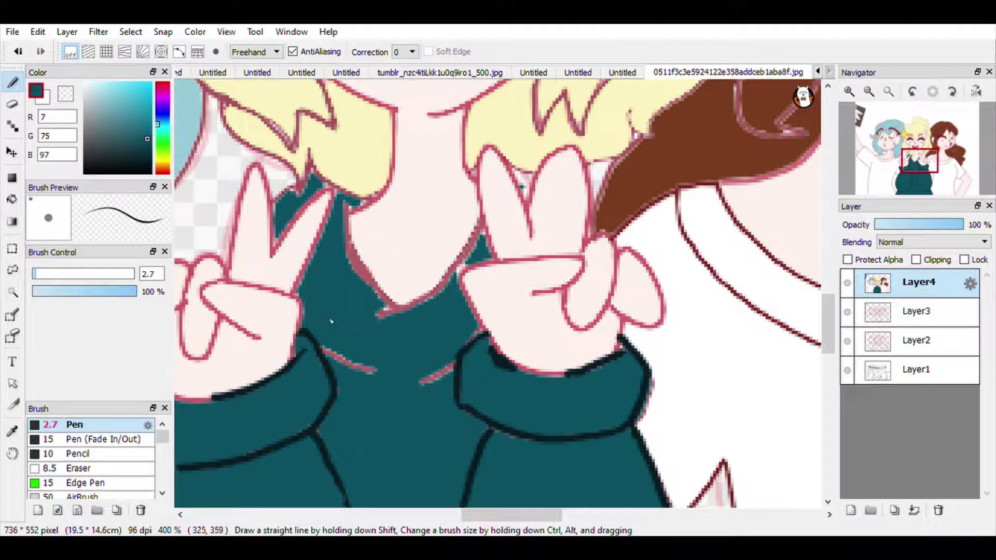
pyautogui.moveTo(456, 364)
pyautogui.mouseDown()
pyautogui.moveTo(419, 389)
pyautogui.moveTo(308, 341)
pyautogui.mouseUp()
pyautogui.moveTo(353, 202); pyautogui.dragTo(400, 310)
pyautogui.moveTo(481, 227); pyautogui.dragTo(376, 320)
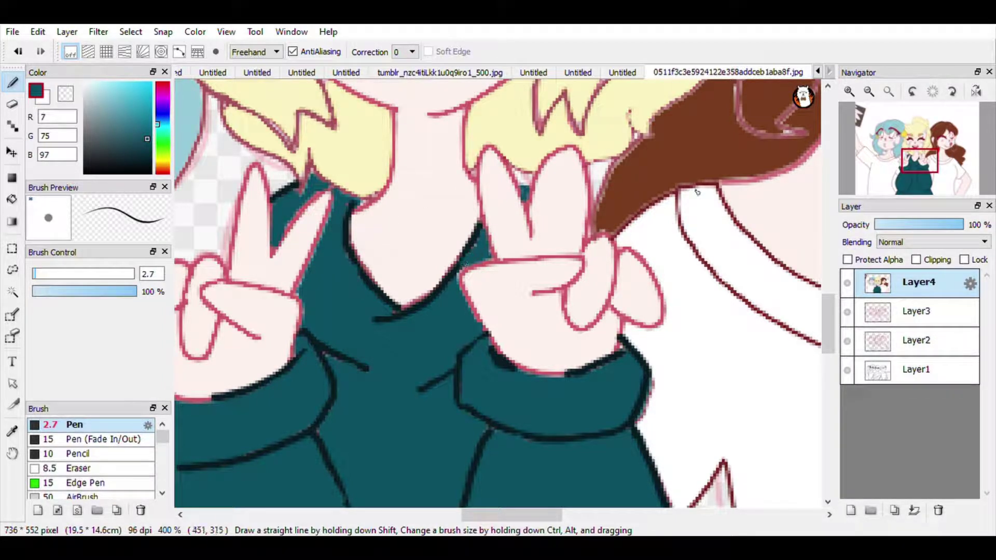
# Step: Draw two vertical drawstrings with short crossed knots down the front of the teal sweater
pyautogui.click(888, 91)
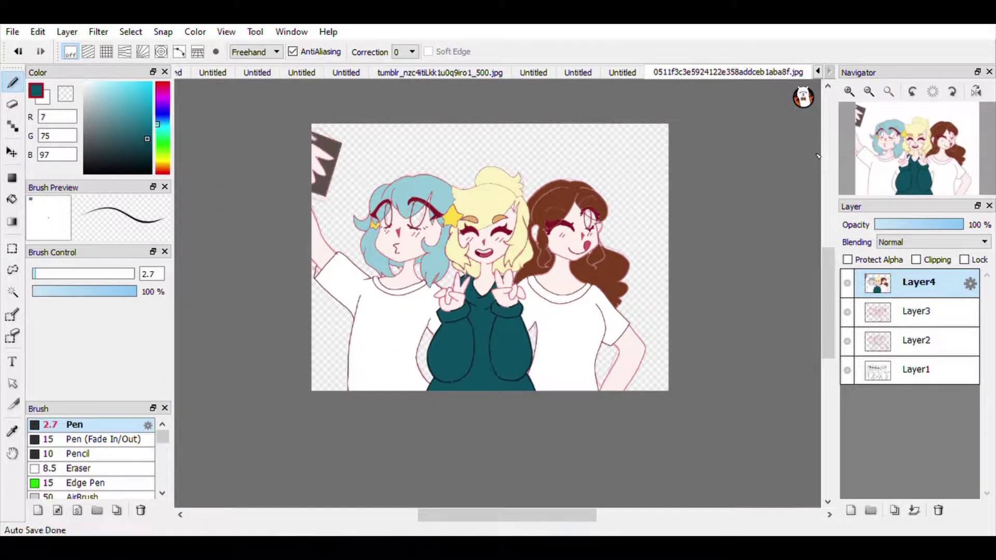
pyautogui.click(849, 94)
pyautogui.click(850, 94)
pyautogui.click(850, 93)
pyautogui.click(910, 170)
pyautogui.moveTo(599, 313); pyautogui.dragTo(596, 421)
pyautogui.moveTo(578, 421); pyautogui.dragTo(608, 421)
pyautogui.moveTo(534, 308); pyautogui.dragTo(532, 417)
pyautogui.moveTo(530, 417); pyautogui.dragTo(553, 418)
# Step: Fill both drawstrings with a darker teal-black (RGB 3, 19, 25)
pyautogui.click(147, 166)
pyautogui.click(12, 200)
pyautogui.click(545, 427)
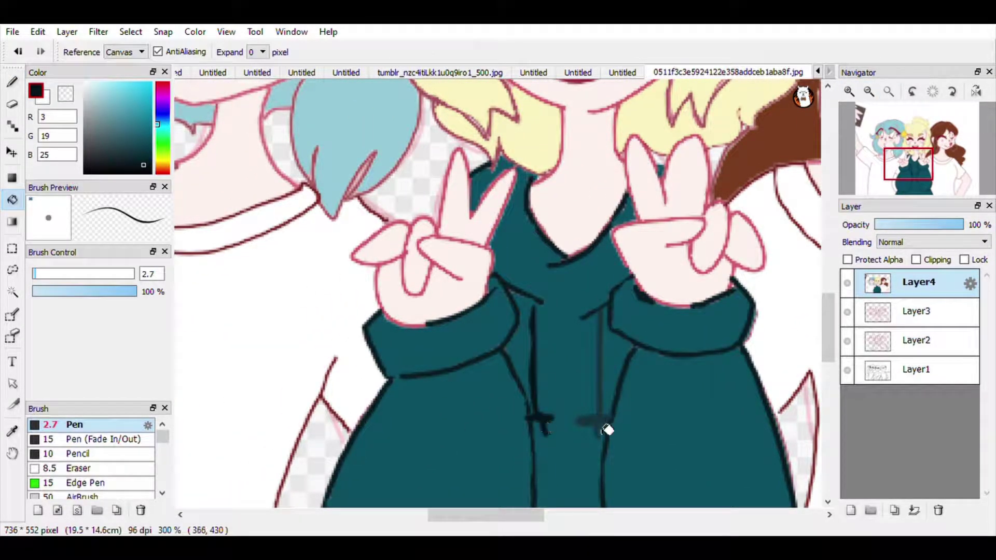
pyautogui.click(602, 423)
# Step: Choose a dark teal shadow colour (RGB 13, 54, 67) and fill the fold beside the sweater's left-hand cuff
pyautogui.click(148, 139)
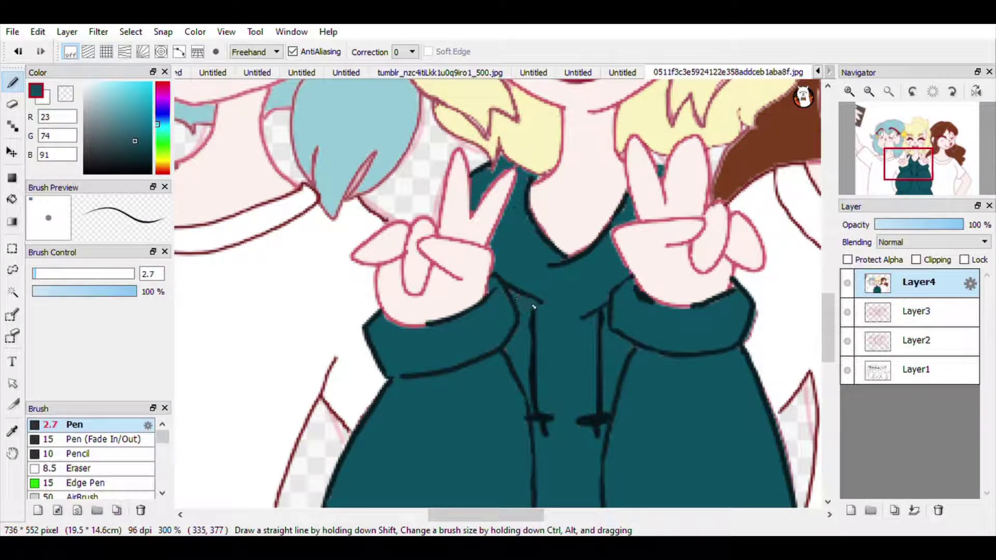
pyautogui.hotkey('ctrl', 'z')
pyautogui.click(869, 92)
pyautogui.click(869, 92)
pyautogui.rightClick(519, 299)
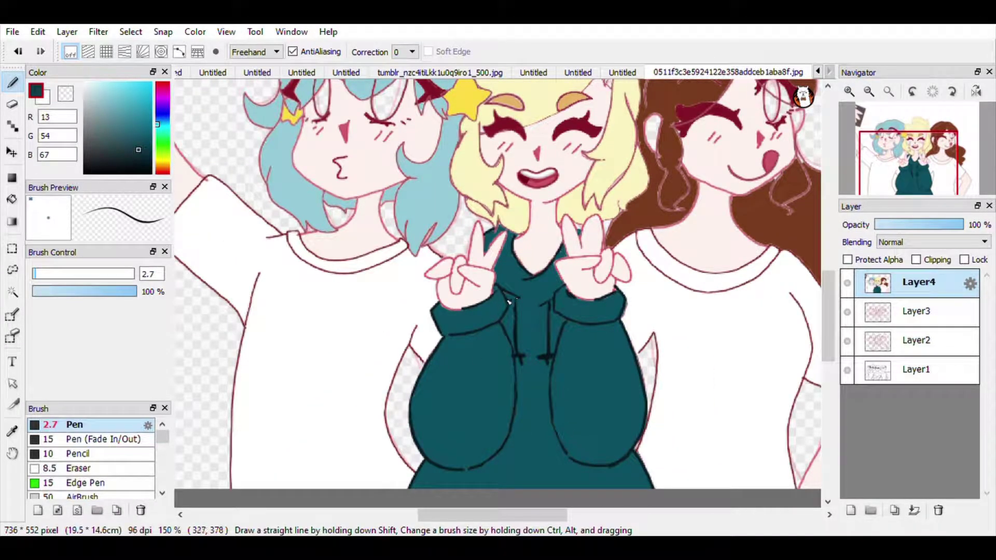
pyautogui.click(12, 200)
pyautogui.click(510, 301)
# Step: Paint dark teal shadows (RGB 13, 54, 67) on the sweater around the neckline, fingers and cuffs
pyautogui.click(13, 83)
pyautogui.scroll(3, 488, 244)
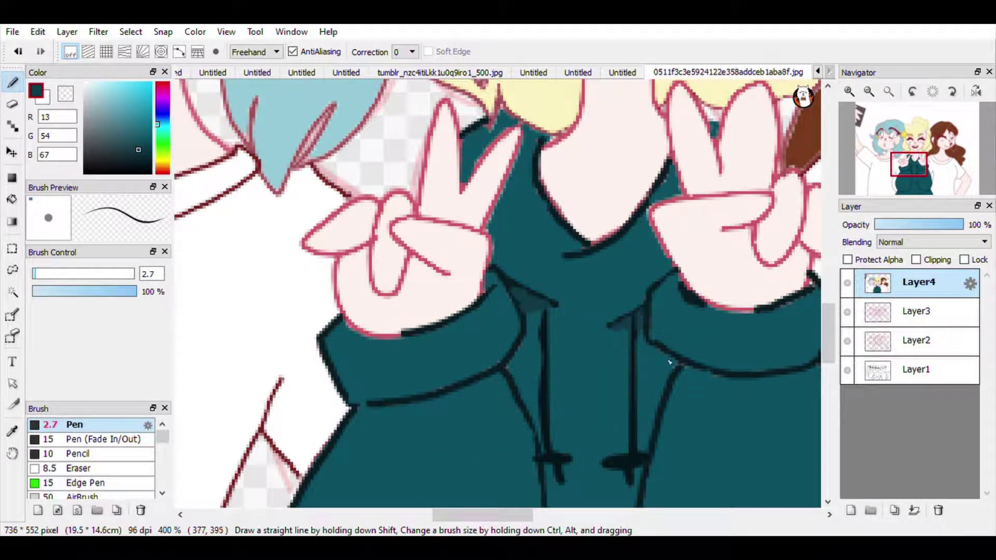
pyautogui.moveTo(543, 139); pyautogui.dragTo(504, 121)
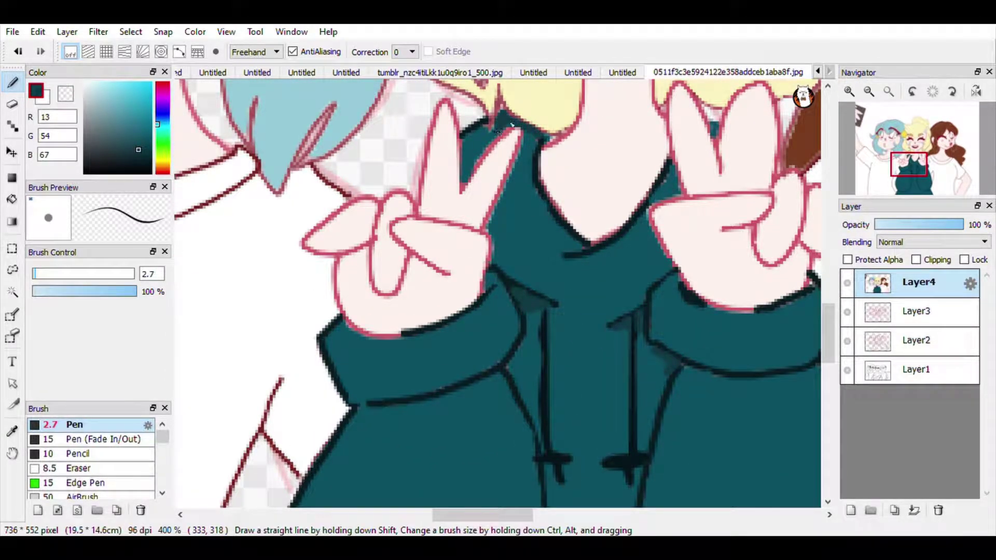
pyautogui.moveTo(469, 175); pyautogui.dragTo(470, 139)
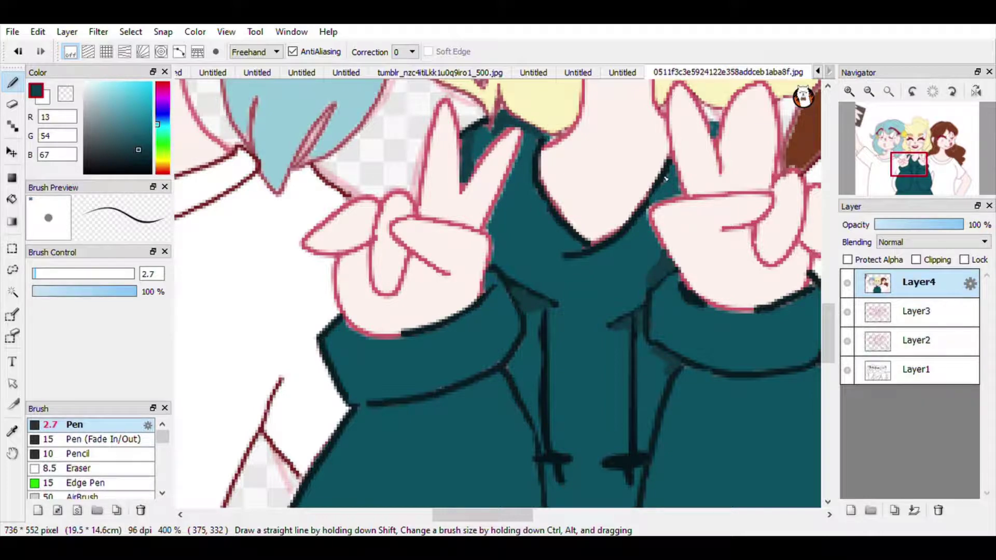
# Step: Shade the sweater's hem beneath both rounded sleeves with dark teal (RGB 13, 54, 67)
pyautogui.scroll(-4, 673, 188)
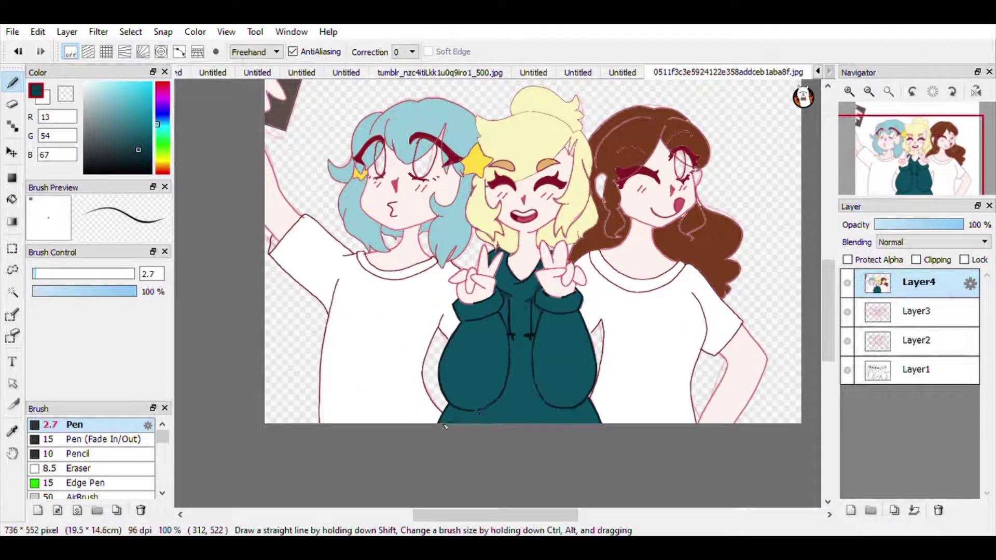
pyautogui.click(12, 199)
pyautogui.click(461, 418)
pyautogui.click(564, 414)
pyautogui.hotkey('ctrl', 'z')
pyautogui.click(12, 83)
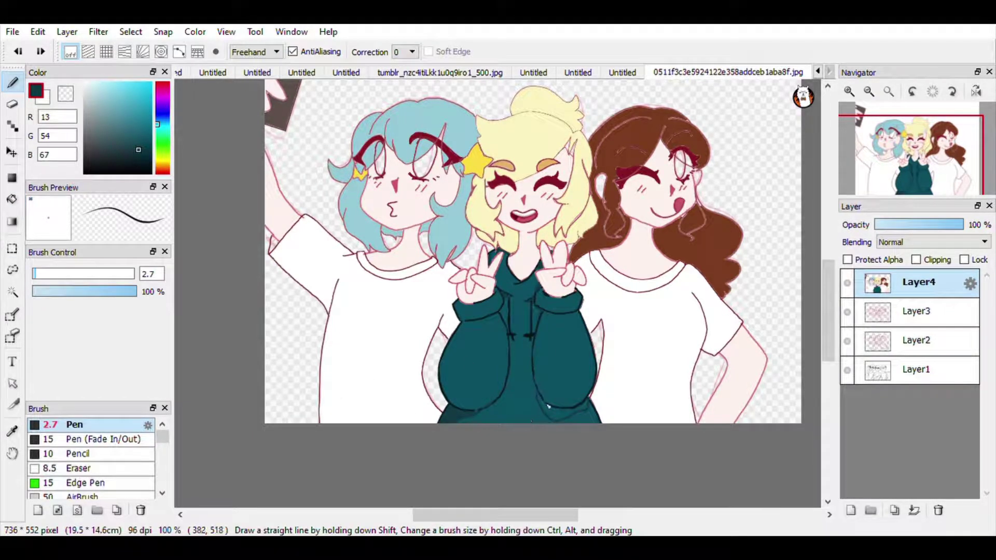
pyautogui.press('g')
# Step: Fill the small pointed strands beside the middle character's right-hand eyebrow with light orange (RGB 251, 209, 145)
pyautogui.rightClick(524, 140)
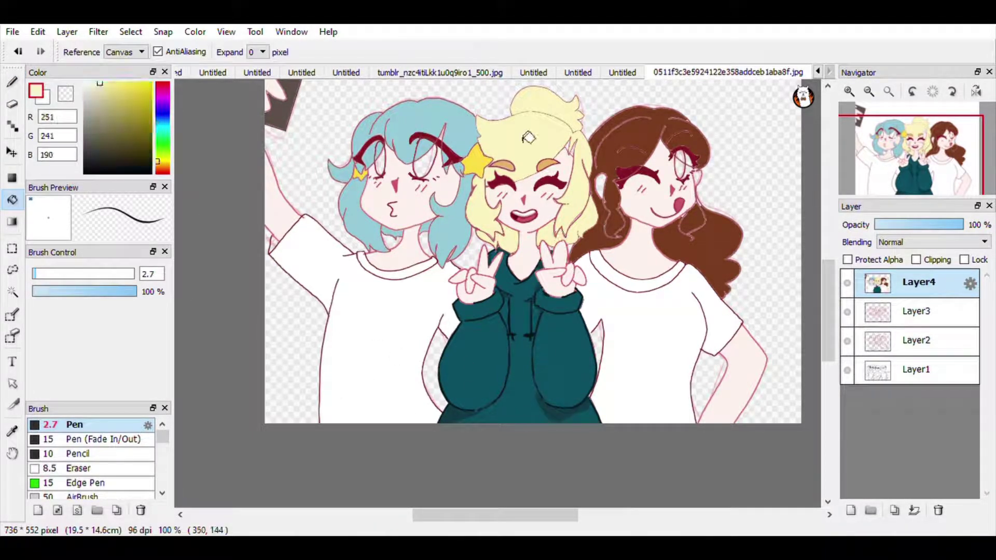
pyautogui.rightClick(549, 165)
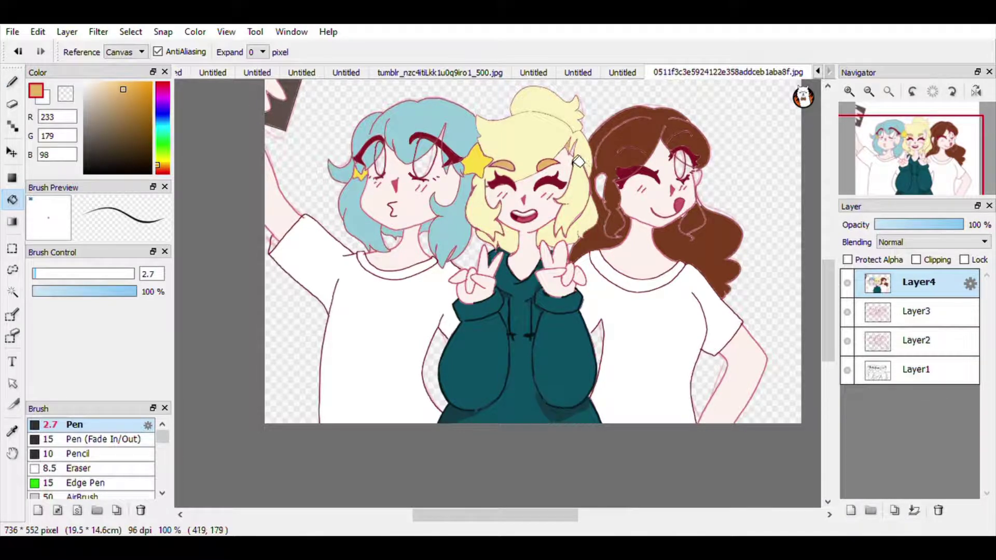
pyautogui.keyDown('alt'); pyautogui.click(574, 156); pyautogui.keyUp('alt')
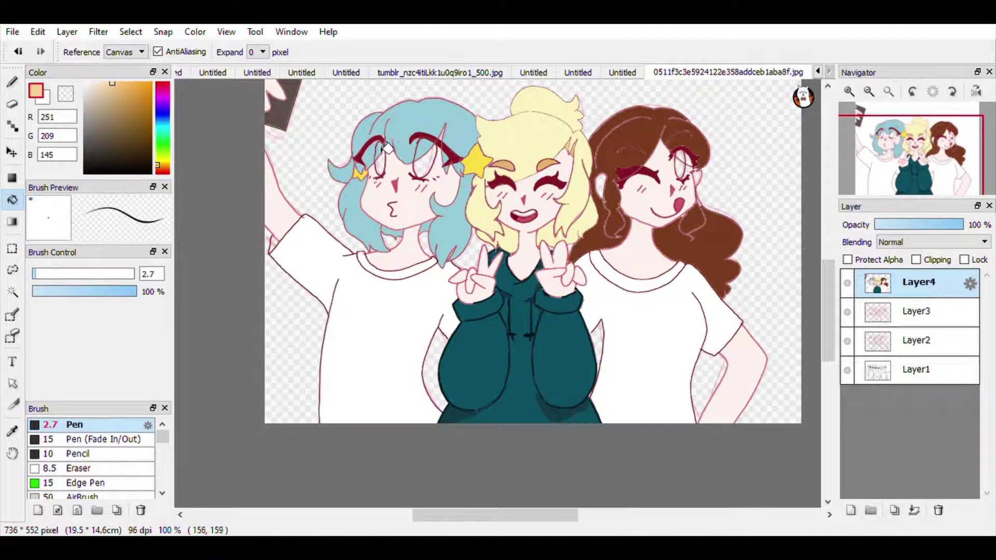
# Step: Paint a darker yellow shadow (RGB 201, 183, 48) in the centre of the star hair clip
pyautogui.click(899, 159)
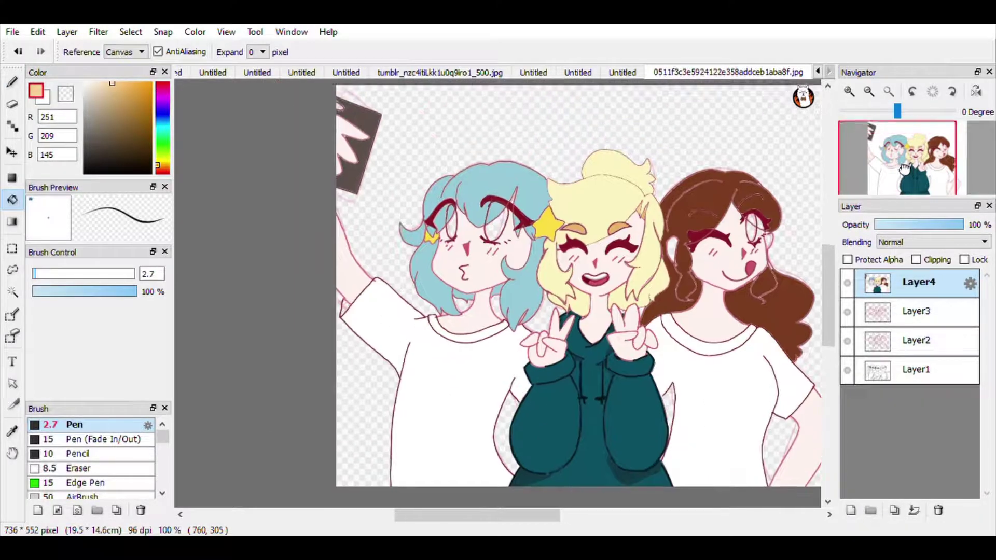
pyautogui.click(850, 92)
pyautogui.click(849, 92)
pyautogui.moveTo(890, 149)
pyautogui.mouseDown()
pyautogui.moveTo(862, 136)
pyautogui.moveTo(895, 146)
pyautogui.mouseUp()
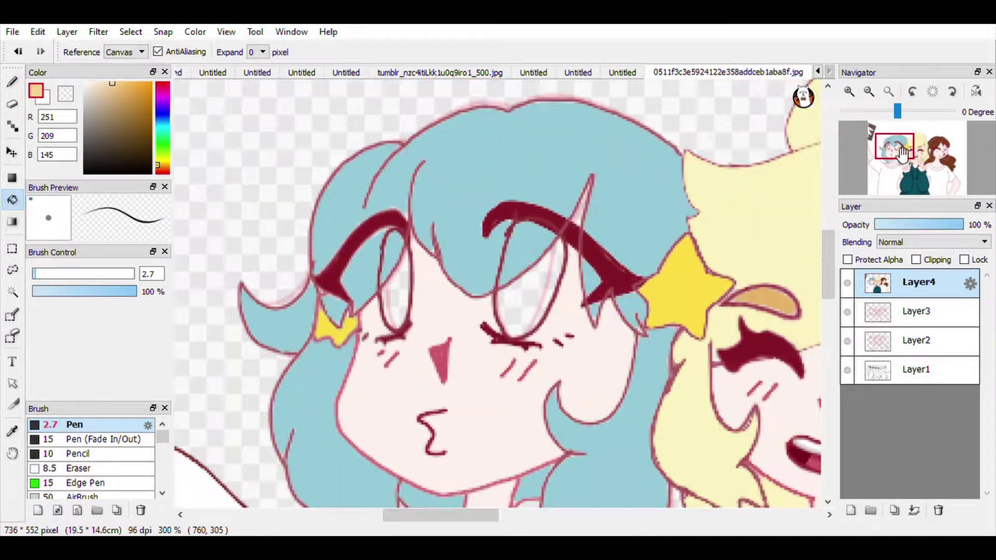
pyautogui.rightClick(666, 300)
pyautogui.click(157, 162)
pyautogui.click(135, 100)
pyautogui.click(12, 82)
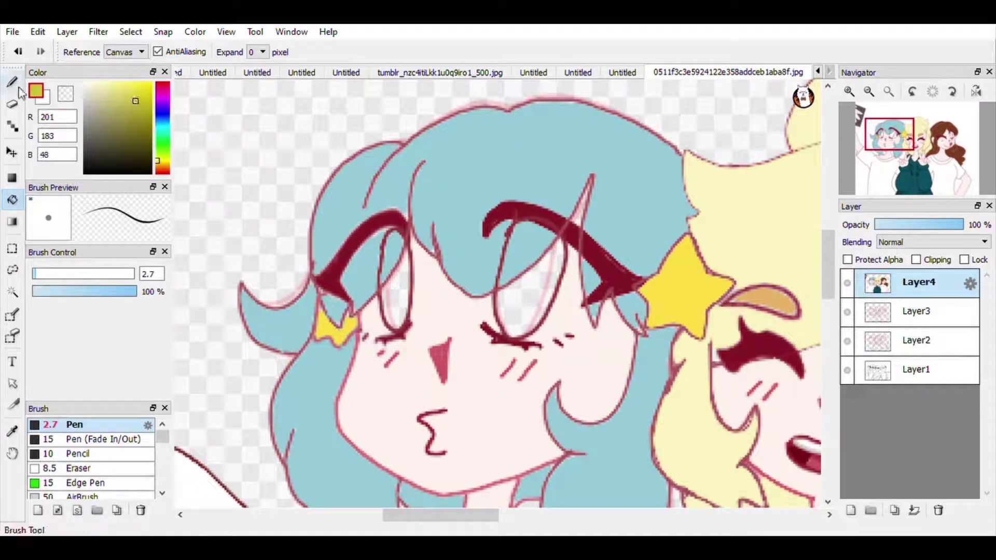
pyautogui.moveTo(685, 275)
pyautogui.mouseDown()
pyautogui.moveTo(668, 311)
pyautogui.moveTo(689, 293)
pyautogui.moveTo(653, 288)
pyautogui.mouseUp()
# Step: Add pale cream highlights (RGB 243, 238, 204) to the star hair clip and detail the small star earring
pyautogui.moveTo(113, 90); pyautogui.dragTo(94, 86)
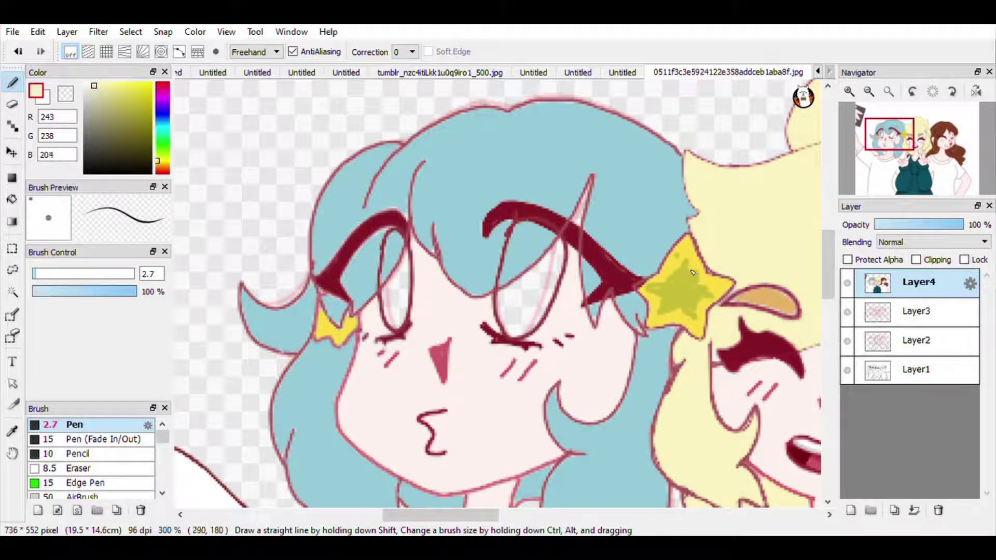
pyautogui.keyDown('alt'); pyautogui.click(695, 308); pyautogui.keyUp('alt')
pyautogui.keyDown('alt'); pyautogui.click(698, 277); pyautogui.keyUp('alt')
pyautogui.moveTo(322, 322); pyautogui.dragTo(318, 315)
# Step: Paint white highlights (RGB 255, 255, 255) across the blonde character's fringe and on her side locks
pyautogui.moveTo(895, 135); pyautogui.dragTo(916, 135)
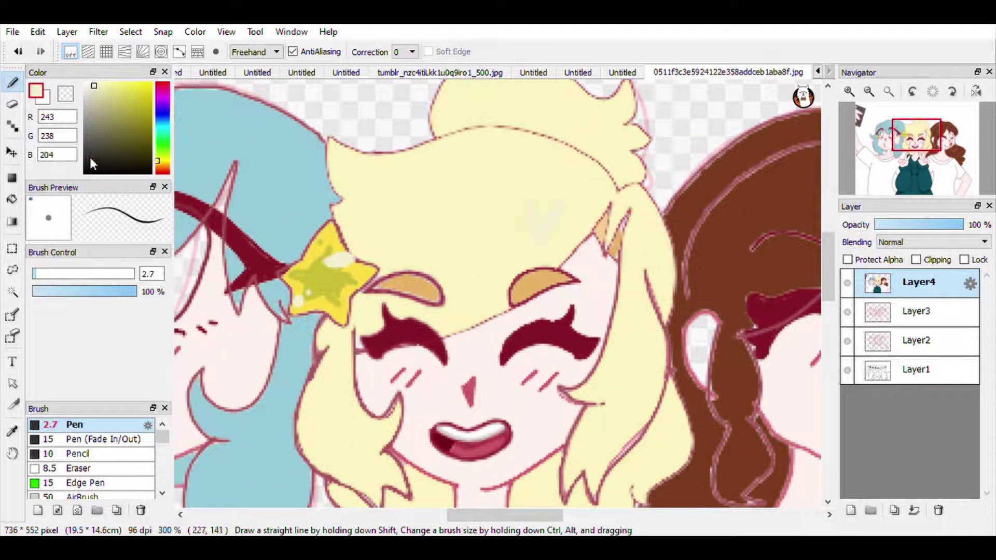
pyautogui.moveTo(489, 207); pyautogui.dragTo(546, 206)
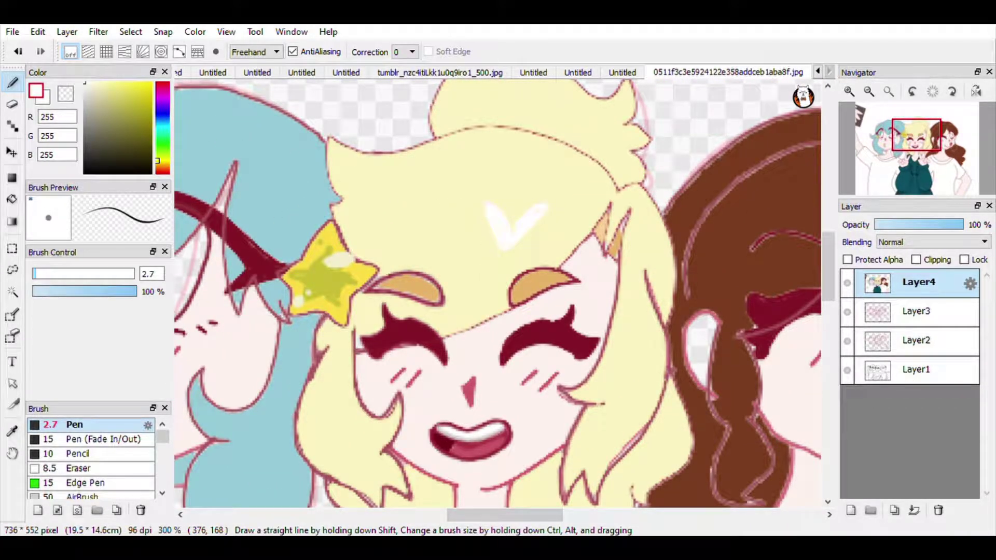
pyautogui.scroll(-5, 622, 273)
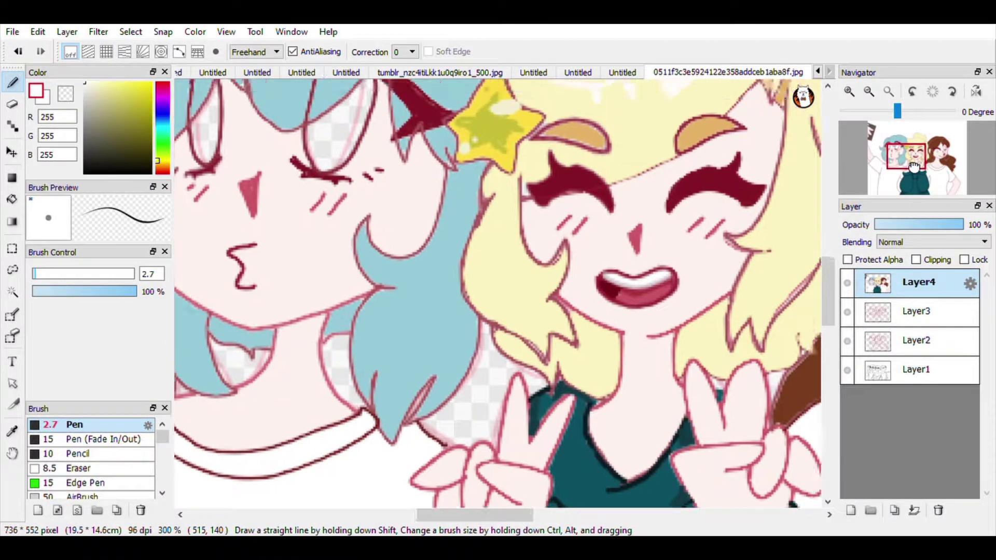
# Step: Shade the blonde hair on both sides of the neck with darker yellow (RGB 225, 211, 140)
pyautogui.click(118, 86)
pyautogui.click(12, 199)
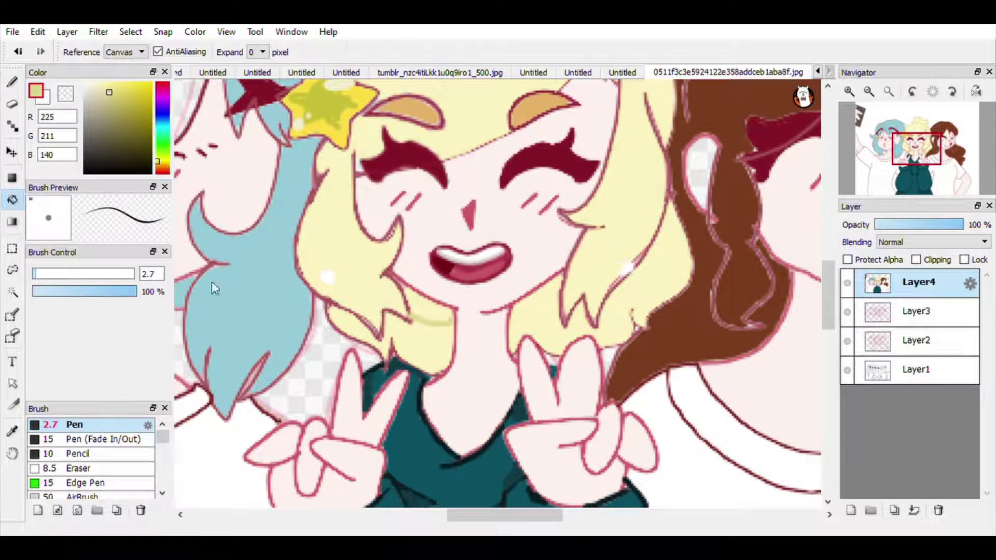
pyautogui.click(429, 310)
pyautogui.click(13, 83)
pyautogui.moveTo(511, 332); pyautogui.dragTo(591, 318)
pyautogui.click(11, 199)
pyautogui.click(546, 311)
pyautogui.click(576, 315)
# Step: Shade the blonde character's outer side locks and the hair below the star clip with darker yellow (RGB 225, 211, 140)
pyautogui.click(13, 83)
pyautogui.moveTo(685, 237); pyautogui.dragTo(647, 255)
pyautogui.click(13, 202)
pyautogui.click(670, 230)
pyautogui.click(13, 84)
pyautogui.moveTo(349, 142)
pyautogui.mouseDown()
pyautogui.moveTo(434, 167)
pyautogui.moveTo(303, 295)
pyautogui.mouseUp()
pyautogui.moveTo(560, 383); pyautogui.dragTo(538, 402)
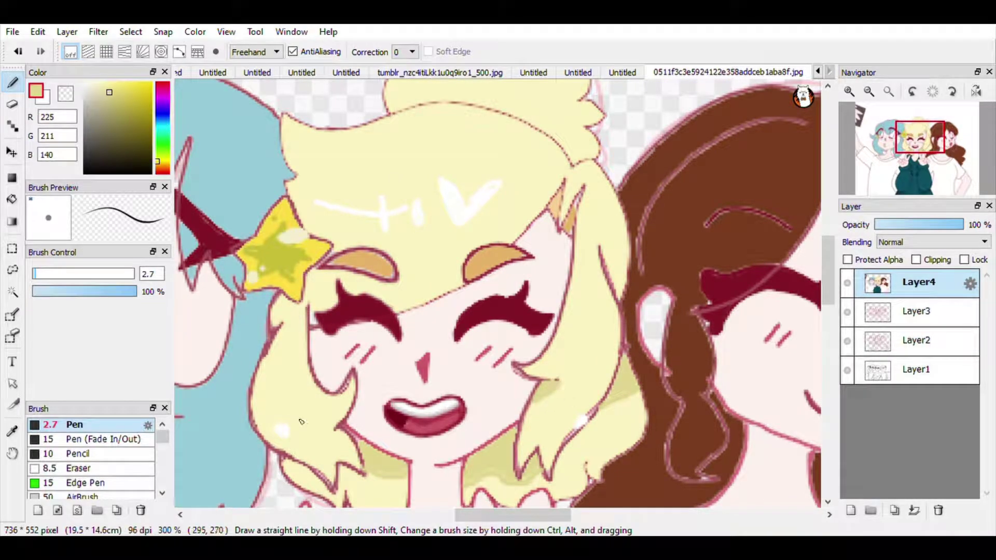
pyautogui.moveTo(278, 320); pyautogui.dragTo(275, 308)
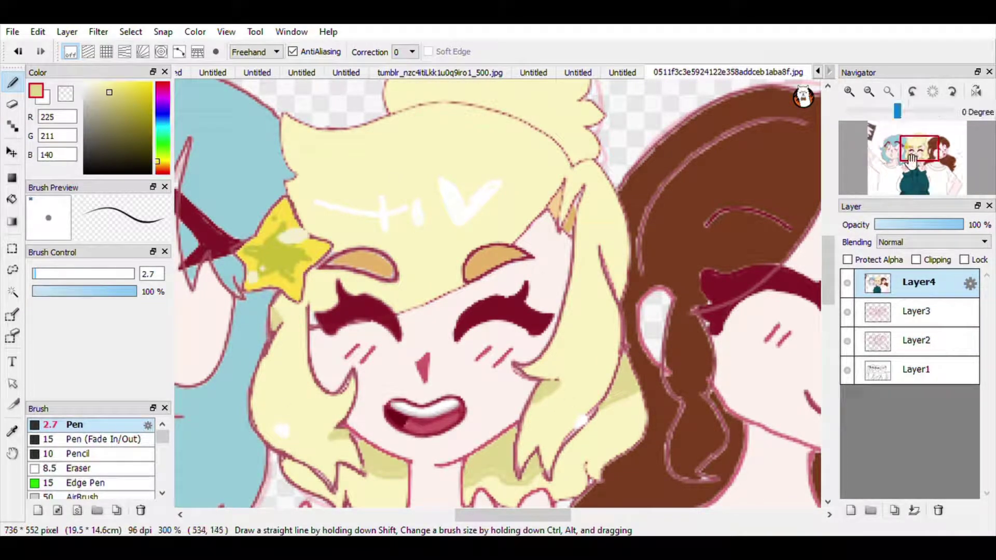
# Step: Shade the base of the blonde bun with darker yellow (RGB 225, 211, 140) and dab white highlights on the bun
pyautogui.moveTo(371, 148); pyautogui.dragTo(406, 172)
pyautogui.moveTo(421, 115); pyautogui.dragTo(519, 129)
pyautogui.press('g')
pyautogui.click(448, 127)
pyautogui.press('b')
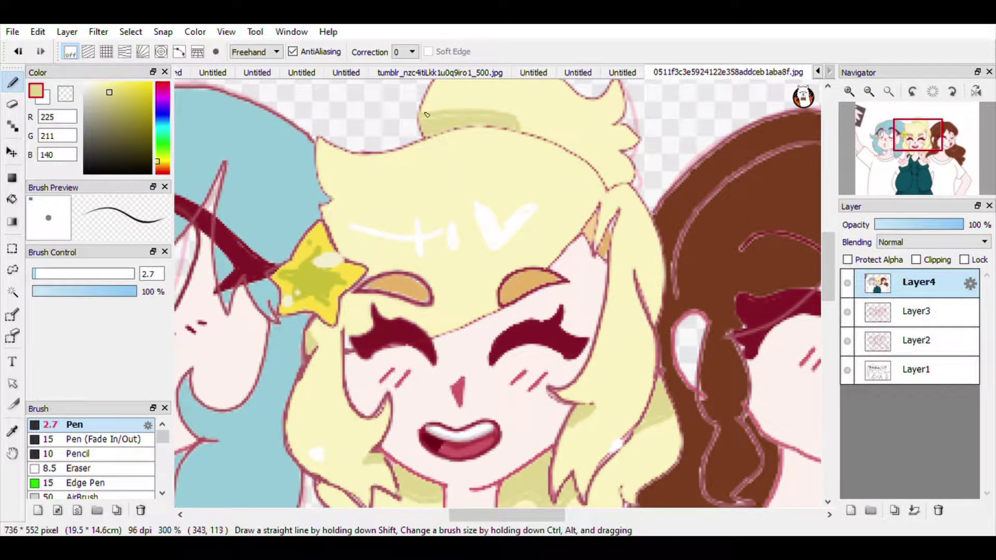
pyautogui.rightClick(496, 231)
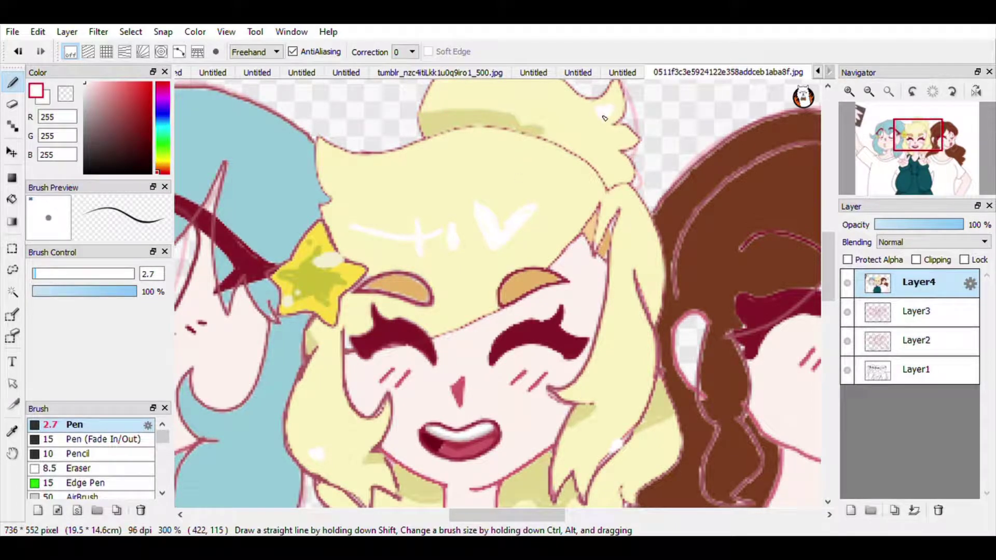
# Step: Shade the middle character's forehead below the parted fringe with dusty pink (RGB 229, 188, 188)
pyautogui.click(868, 92)
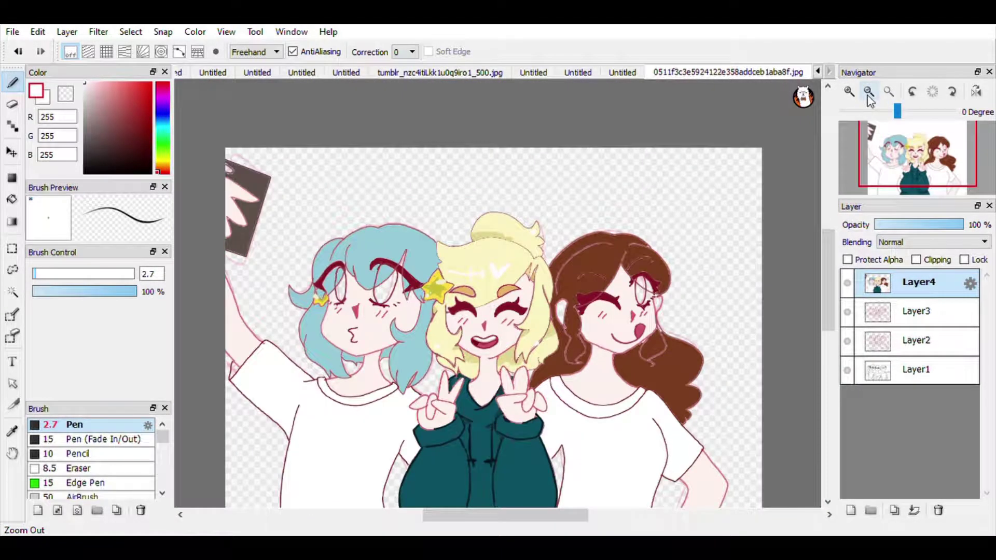
pyautogui.click(849, 92)
pyautogui.click(849, 92)
pyautogui.click(849, 92)
pyautogui.rightClick(445, 419)
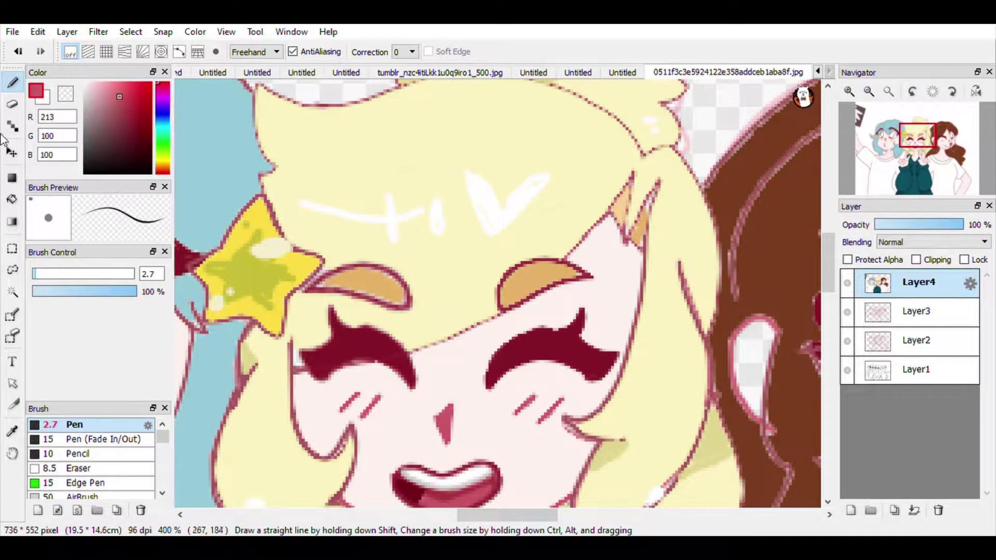
pyautogui.moveTo(626, 244); pyautogui.dragTo(567, 261)
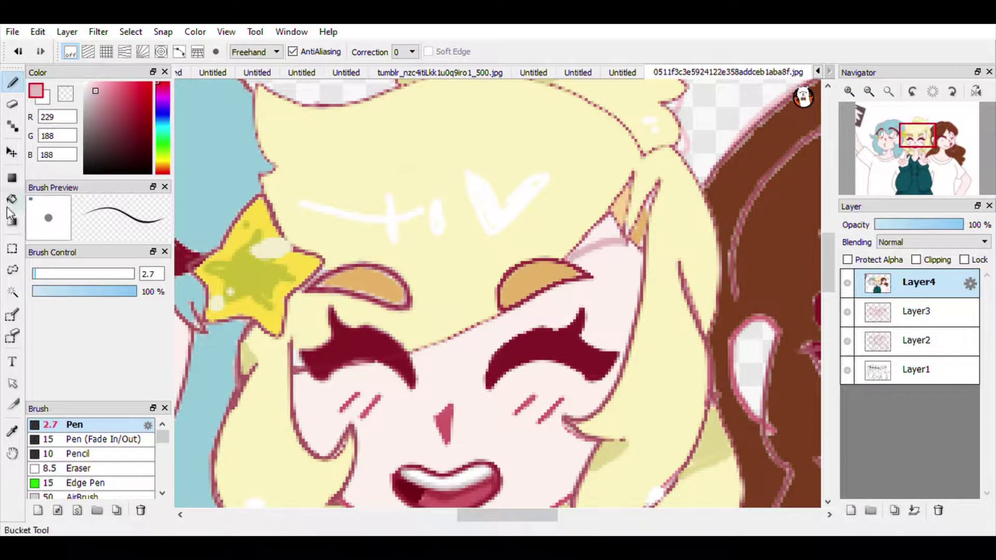
pyautogui.click(12, 199)
pyautogui.click(604, 233)
# Step: Shade the middle character's cheek and temple beside the blonde side locks with dusty pink (RGB 229, 188, 188)
pyautogui.click(13, 82)
pyautogui.moveTo(569, 427)
pyautogui.mouseDown()
pyautogui.moveTo(586, 456)
pyautogui.moveTo(574, 437)
pyautogui.mouseUp()
pyautogui.moveTo(917, 143); pyautogui.dragTo(912, 152)
pyautogui.moveTo(403, 250); pyautogui.dragTo(400, 251)
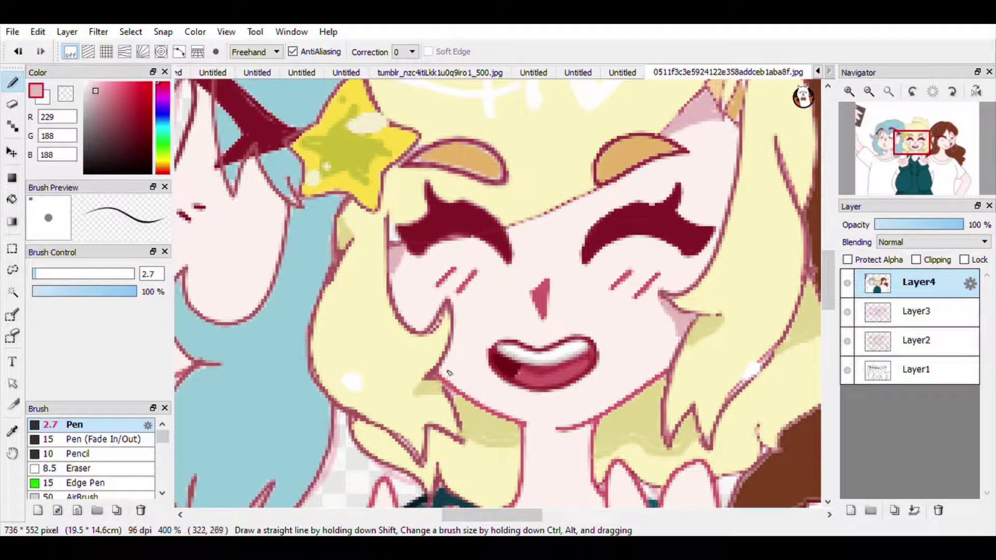
# Step: Outline and fill a shadow across the middle character's neck below the chin in dusty pink (RGB 229, 188, 188)
pyautogui.moveTo(531, 438)
pyautogui.mouseDown()
pyautogui.moveTo(570, 438)
pyautogui.moveTo(526, 429)
pyautogui.mouseUp()
pyautogui.hotkey('ctrl', 'z')
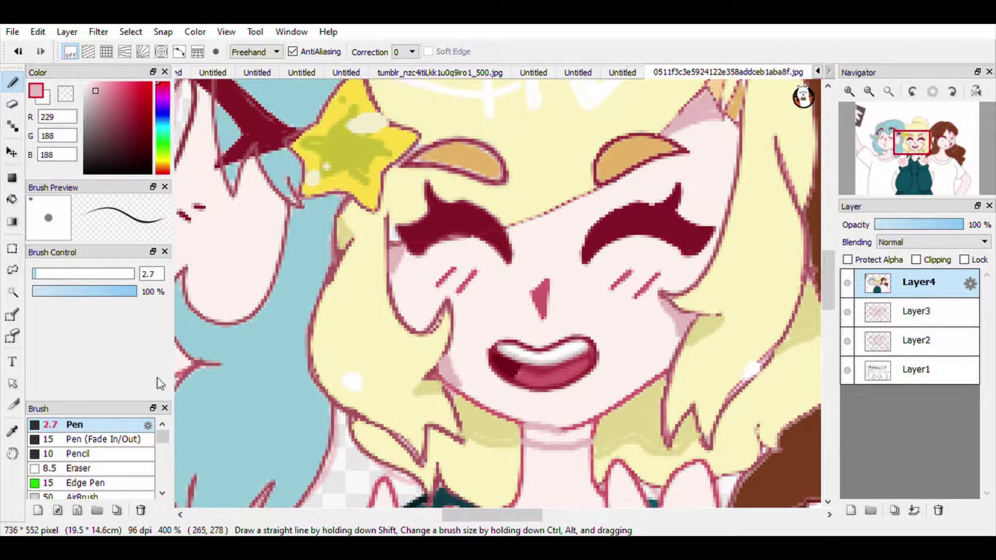
pyautogui.click(12, 199)
pyautogui.click(573, 438)
pyautogui.press('b')
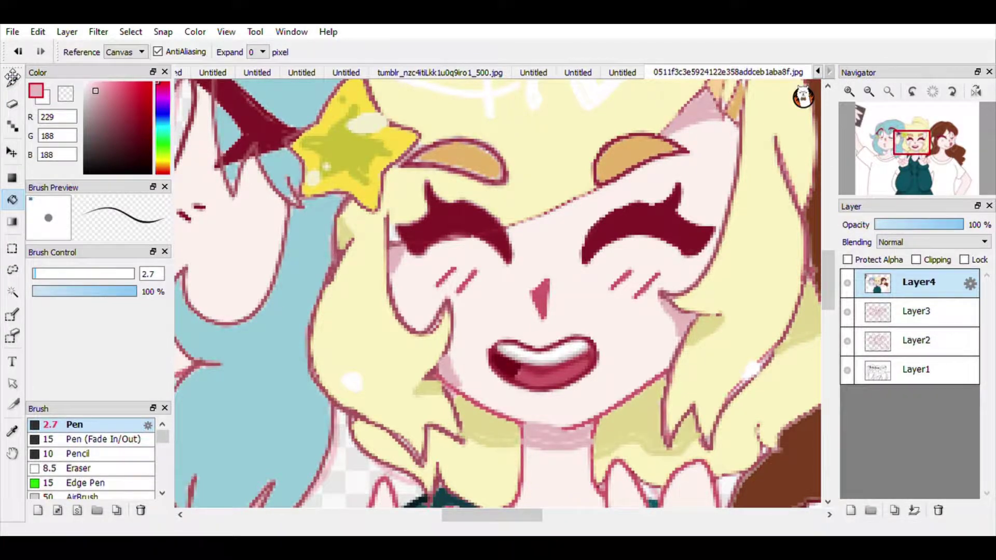
pyautogui.moveTo(590, 434); pyautogui.dragTo(563, 428)
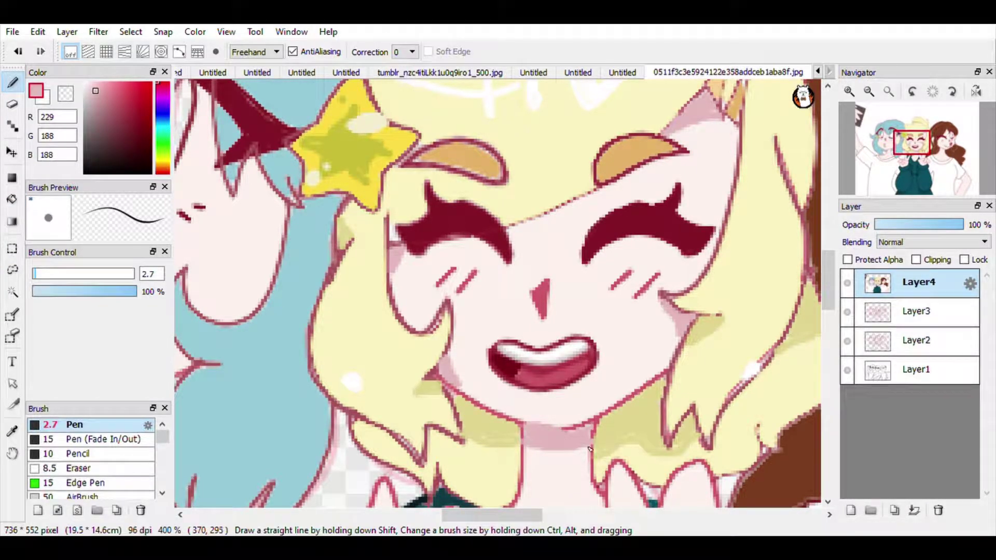
# Step: Try to trace the fringe edge across the blonde character's left eyelash in a yellow-brown tone
pyautogui.click(135, 124)
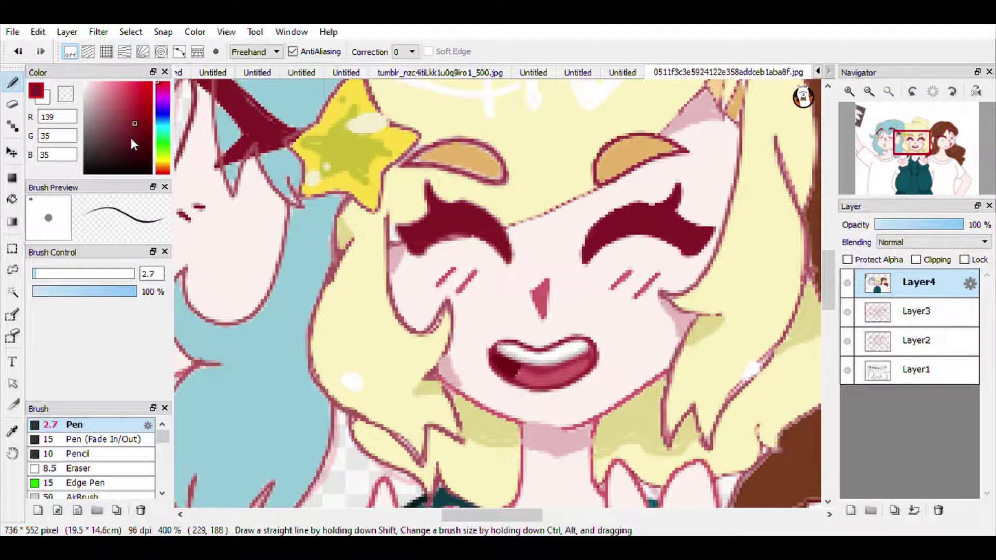
pyautogui.click(163, 161)
pyautogui.press('g')
pyautogui.click(9, 87)
pyautogui.moveTo(506, 229); pyautogui.dragTo(478, 238)
pyautogui.hotkey('ctrl', 'z')
# Step: Try to outline and fill the fringe-covered part of the left eyelash with dark olive (RGB 111, 97, 29) using pen size 2
pyautogui.click(134, 134)
pyautogui.moveTo(160, 277); pyautogui.dragTo(152, 278)
pyautogui.press('BackSpace')
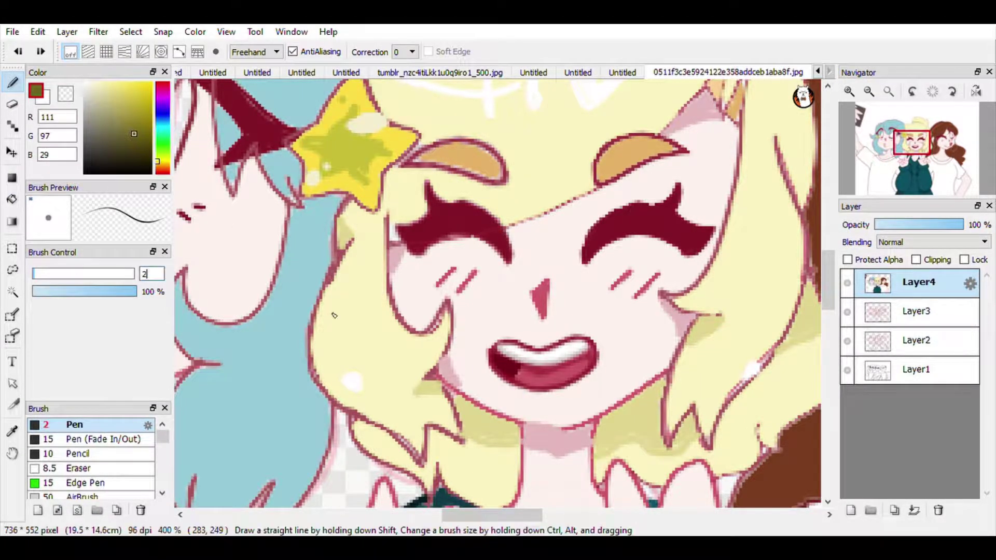
pyautogui.moveTo(407, 244); pyautogui.dragTo(471, 238)
pyautogui.click(12, 199)
pyautogui.click(439, 229)
pyautogui.click(12, 83)
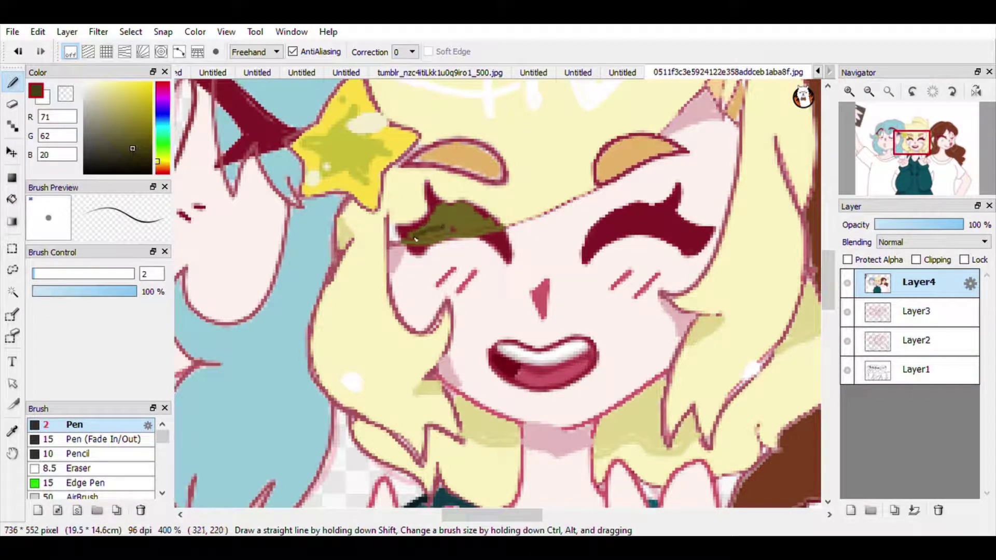
pyautogui.hotkey('ctrl', 'z')
pyautogui.hotkey('ctrl', 'z')
# Step: Try to trace the fringe edge across the left eyelash in grey-olive (RGB 127, 119, 76) and fill the covered part with mustard (RGB 181, 157, 34)
pyautogui.click(100, 83)
pyautogui.click(110, 127)
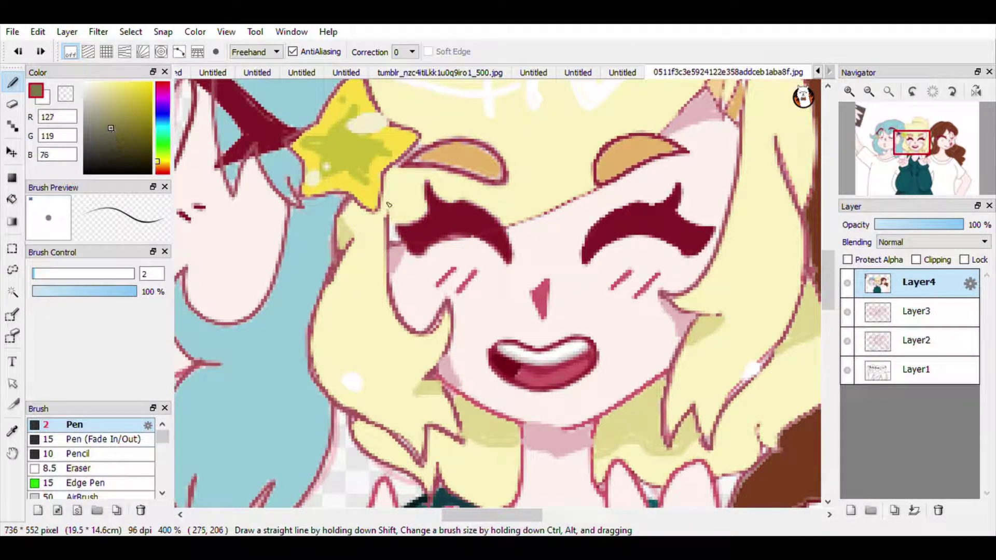
pyautogui.moveTo(436, 243); pyautogui.dragTo(504, 232)
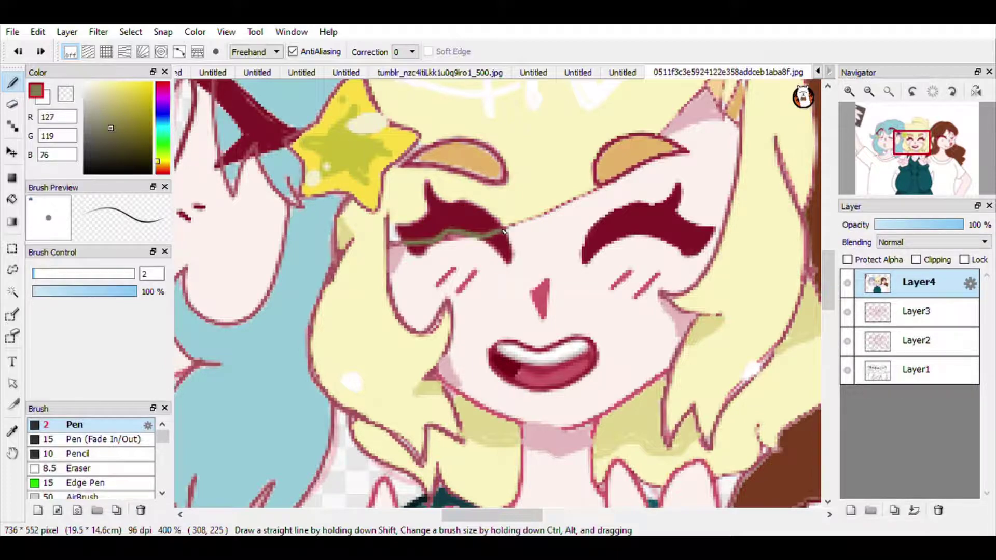
pyautogui.moveTo(107, 171); pyautogui.dragTo(116, 98)
pyautogui.click(13, 200)
pyautogui.click(449, 225)
pyautogui.click(444, 217)
pyautogui.click(450, 211)
pyautogui.click(139, 109)
pyautogui.click(449, 209)
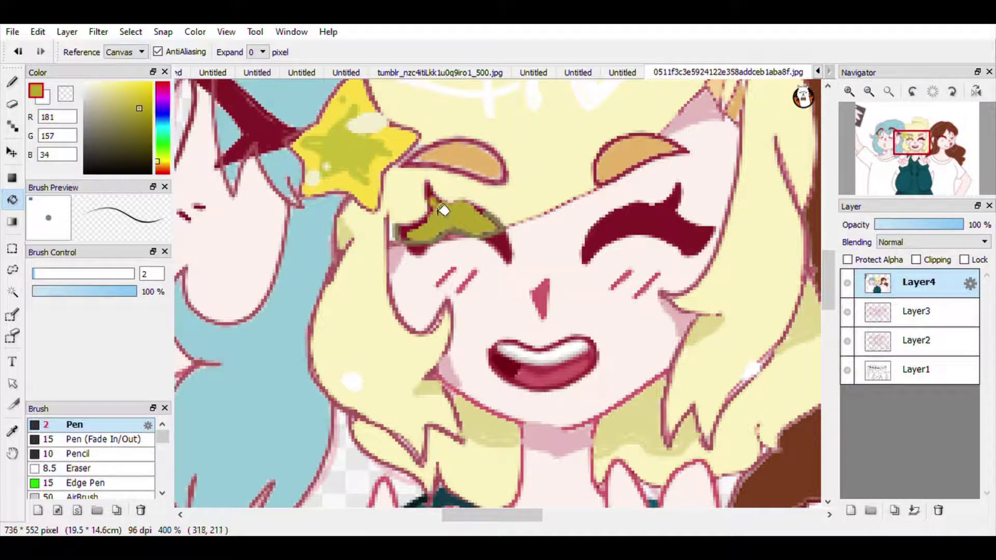
# Step: Undo the olive line and mustard fill on the blonde character's left eyelash
pyautogui.press('b')
pyautogui.click(849, 92)
pyautogui.click(849, 91)
pyautogui.click(849, 91)
pyautogui.moveTo(912, 151); pyautogui.dragTo(910, 147)
pyautogui.moveTo(315, 310)
pyautogui.mouseDown()
pyautogui.moveTo(396, 376)
pyautogui.moveTo(530, 353)
pyautogui.mouseUp()
pyautogui.hotkey('ctrl', 'z')
pyautogui.hotkey('ctrl', 'z')
pyautogui.hotkey('ctrl', 'z')
pyautogui.hotkey('ctrl', 'z')
pyautogui.hotkey('ctrl', 'z')
pyautogui.hotkey('ctrl', 'z')
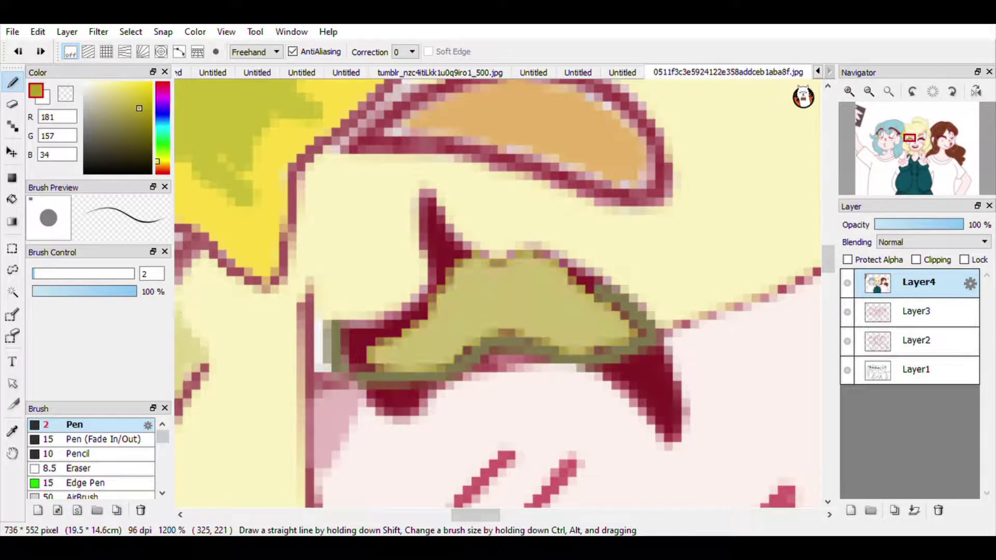
pyautogui.click(534, 72)
pyautogui.click(726, 72)
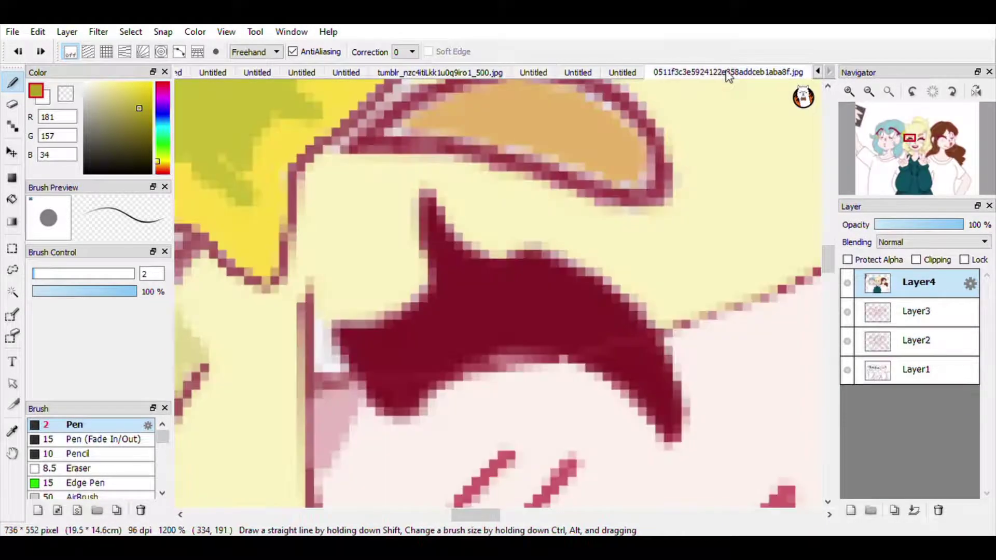
# Step: Try to trace the fringe edge across the left eyelash in muted pinkish red (RGB 187, 106, 106)
pyautogui.click(109, 97)
pyautogui.click(157, 86)
pyautogui.click(158, 145)
pyautogui.click(132, 123)
pyautogui.click(157, 157)
pyautogui.click(120, 101)
pyautogui.click(158, 173)
pyautogui.click(115, 107)
pyautogui.click(110, 101)
pyautogui.click(113, 107)
pyautogui.moveTo(358, 372)
pyautogui.mouseDown()
pyautogui.moveTo(563, 350)
pyautogui.moveTo(579, 358)
pyautogui.mouseUp()
pyautogui.moveTo(357, 369)
pyautogui.mouseDown()
pyautogui.moveTo(406, 318)
pyautogui.moveTo(656, 332)
pyautogui.moveTo(565, 353)
pyautogui.mouseUp()
pyautogui.hotkey('ctrl', 'z')
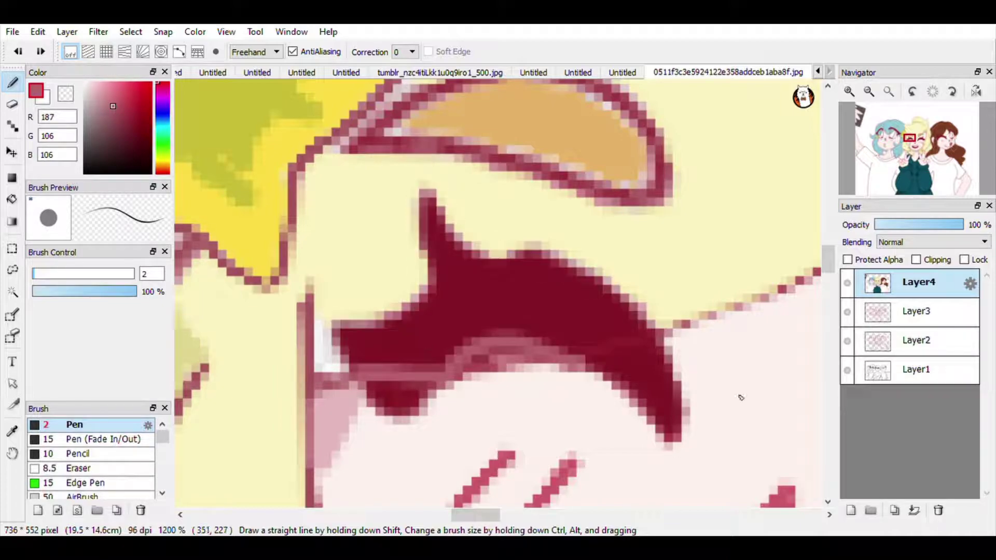
pyautogui.hotkey('ctrl', 'z')
# Step: Try to trace and fill the fringe-covered part of the left eyelash with pinkish red (RGB 201, 91, 91)
pyautogui.click(123, 110)
pyautogui.click(121, 101)
pyautogui.moveTo(358, 367)
pyautogui.mouseDown()
pyautogui.moveTo(545, 337)
pyautogui.moveTo(456, 246)
pyautogui.moveTo(337, 340)
pyautogui.moveTo(345, 355)
pyautogui.moveTo(441, 350)
pyautogui.mouseUp()
pyautogui.press('g')
pyautogui.click(560, 300)
pyautogui.press('b')
pyautogui.moveTo(381, 338)
pyautogui.mouseDown()
pyautogui.moveTo(457, 259)
pyautogui.moveTo(597, 293)
pyautogui.moveTo(524, 262)
pyautogui.mouseUp()
# Step: Try to refill the fringe-covered part of the left eyelash with lighter pink (RGB 233, 135, 135)
pyautogui.click(869, 92)
pyautogui.click(869, 91)
pyautogui.click(869, 92)
pyautogui.click(868, 91)
pyautogui.click(112, 90)
pyautogui.press('g')
pyautogui.click(498, 298)
pyautogui.scroll(4, 562, 283)
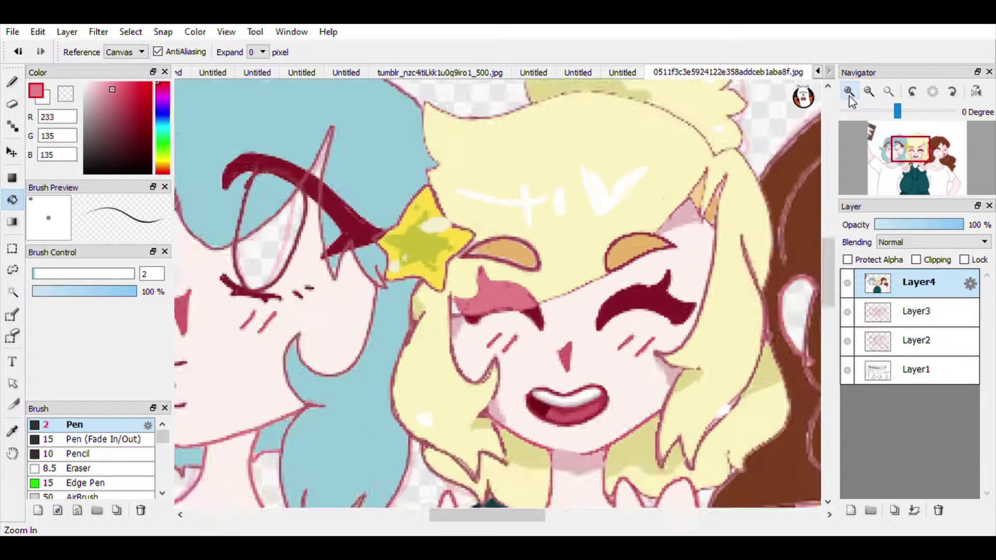
# Step: Try to repaint the blonde character's left eyebrow, including its outline, with light orange (RGB 245, 196, 122)
pyautogui.keyDown('alt'); pyautogui.click(545, 252); pyautogui.keyUp('alt')
pyautogui.click(110, 83)
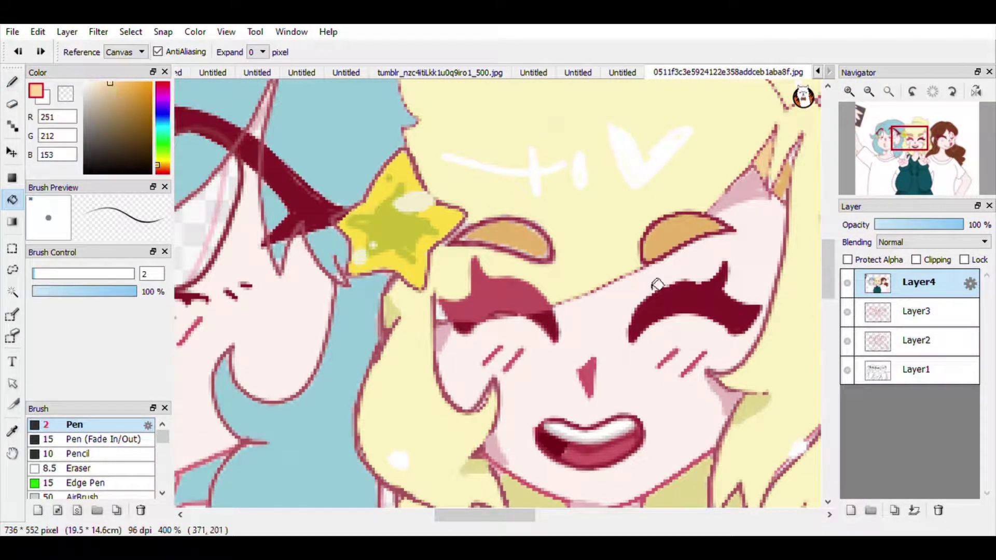
pyautogui.click(848, 93)
pyautogui.press('b')
pyautogui.keyDown('alt'); pyautogui.click(512, 179); pyautogui.keyUp('alt')
pyautogui.moveTo(398, 199)
pyautogui.mouseDown()
pyautogui.moveTo(589, 230)
pyautogui.moveTo(577, 171)
pyautogui.moveTo(514, 204)
pyautogui.moveTo(467, 156)
pyautogui.moveTo(561, 176)
pyautogui.mouseUp()
pyautogui.click(869, 92)
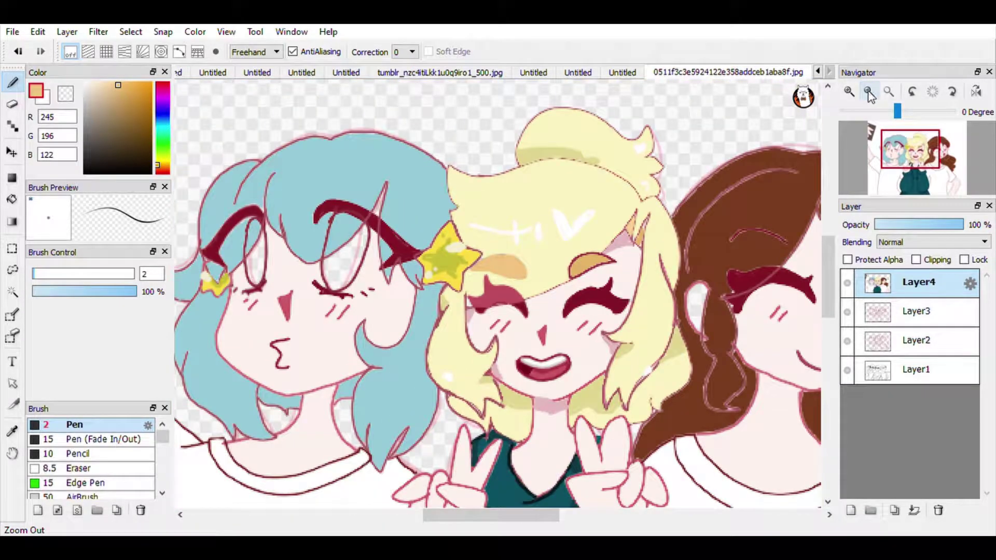
# Step: Try to redraw the outline around the blonde character's left eyebrow in pinkish red (RGB 201, 91, 91)
pyautogui.click(849, 92)
pyautogui.click(850, 91)
pyautogui.rightClick(539, 275)
pyautogui.moveTo(913, 144); pyautogui.dragTo(909, 147)
pyautogui.moveTo(480, 304)
pyautogui.mouseDown()
pyautogui.moveTo(571, 228)
pyautogui.moveTo(690, 328)
pyautogui.moveTo(480, 302)
pyautogui.mouseUp()
pyautogui.click(870, 92)
pyautogui.click(869, 92)
pyautogui.click(869, 92)
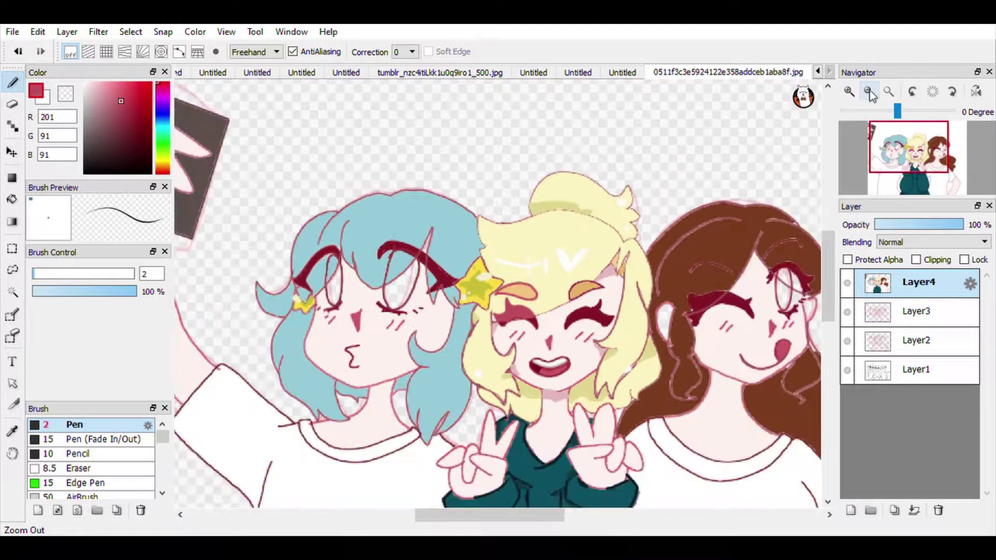
# Step: Try to recolour the upper outline of the blonde character's right eyebrow in pinkish red (RGB 201, 91, 91)
pyautogui.click(850, 92)
pyautogui.click(850, 92)
pyautogui.click(850, 92)
pyautogui.moveTo(918, 151); pyautogui.dragTo(927, 158)
pyautogui.moveTo(552, 106)
pyautogui.mouseDown()
pyautogui.moveTo(470, 105)
pyautogui.moveTo(368, 253)
pyautogui.mouseUp()
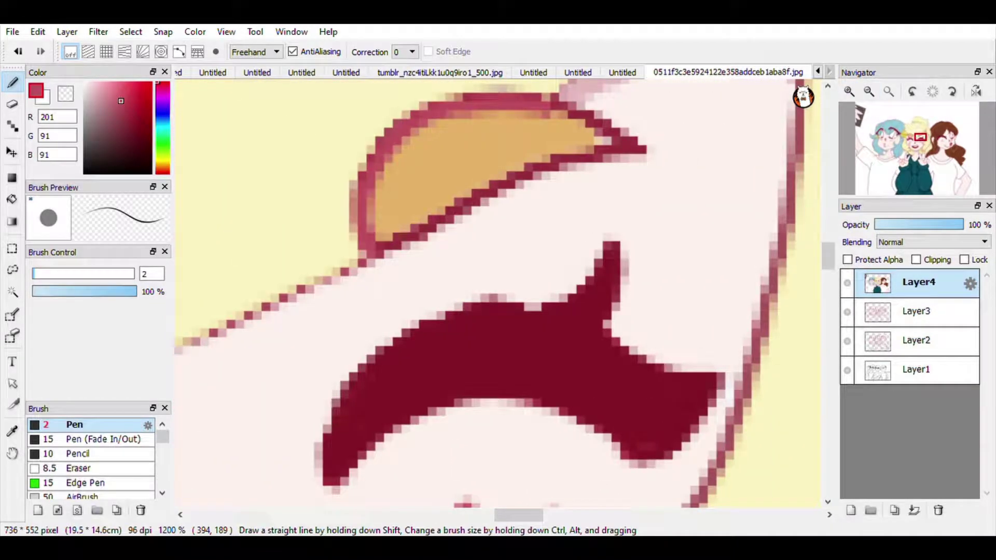
# Step: Try to lighten the inside of the blonde character's right eyebrow with light orange (RGB 243, 193, 119)
pyautogui.click(870, 92)
pyautogui.click(870, 92)
pyautogui.click(869, 91)
pyautogui.rightClick(355, 266)
pyautogui.click(849, 92)
pyautogui.click(849, 92)
pyautogui.click(848, 92)
pyautogui.moveTo(522, 139); pyautogui.dragTo(367, 250)
pyautogui.moveTo(538, 116)
pyautogui.mouseDown()
pyautogui.moveTo(399, 181)
pyautogui.moveTo(490, 106)
pyautogui.mouseUp()
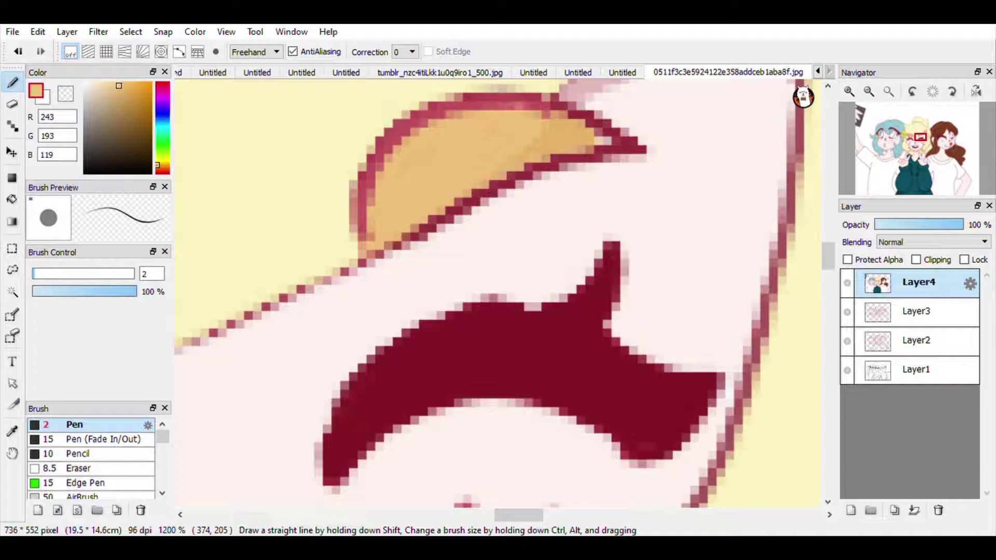
# Step: Try to redraw the fringe line across the blonde character's right eyebrow in muted red (RGB 180, 101, 101)
pyautogui.rightClick(368, 264)
pyautogui.moveTo(362, 265)
pyautogui.mouseDown()
pyautogui.moveTo(409, 238)
pyautogui.moveTo(563, 86)
pyautogui.mouseUp()
pyautogui.hotkey('ctrl', 'z')
pyautogui.rightClick(434, 212)
pyautogui.moveTo(336, 271)
pyautogui.mouseDown()
pyautogui.moveTo(467, 208)
pyautogui.moveTo(564, 86)
pyautogui.mouseUp()
# Step: Try to retrace the fringe line crossing the right eyebrow with dark red (RGB 127, 36, 36)
pyautogui.click(869, 93)
pyautogui.click(869, 93)
pyautogui.click(868, 93)
pyautogui.click(869, 93)
pyautogui.click(849, 93)
pyautogui.click(848, 93)
pyautogui.click(849, 93)
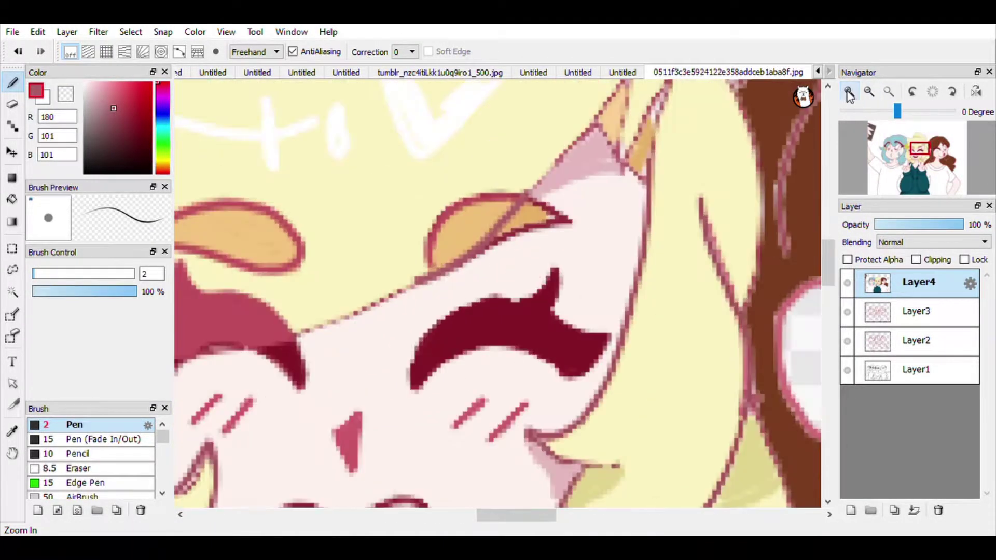
pyautogui.keyDown('alt'); pyautogui.click(490, 249); pyautogui.keyUp('alt')
pyautogui.moveTo(488, 250)
pyautogui.mouseDown()
pyautogui.moveTo(561, 229)
pyautogui.moveTo(524, 193)
pyautogui.mouseUp()
pyautogui.click(869, 92)
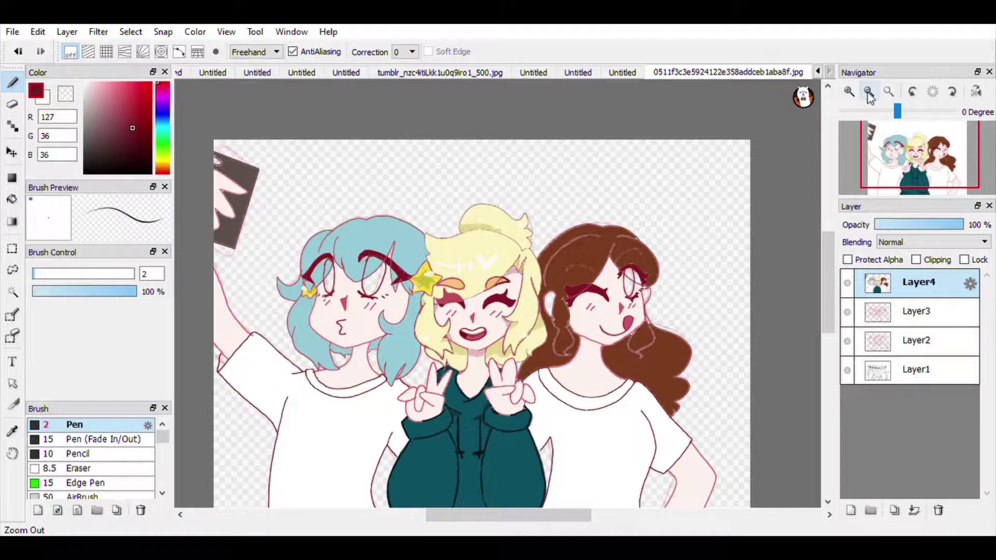
# Step: Try to fade the blonde character's left eyelash with pale yellow (RGB 251, 241, 190) using the Watercolor brush at size 5.1
pyautogui.click(850, 91)
pyautogui.click(850, 91)
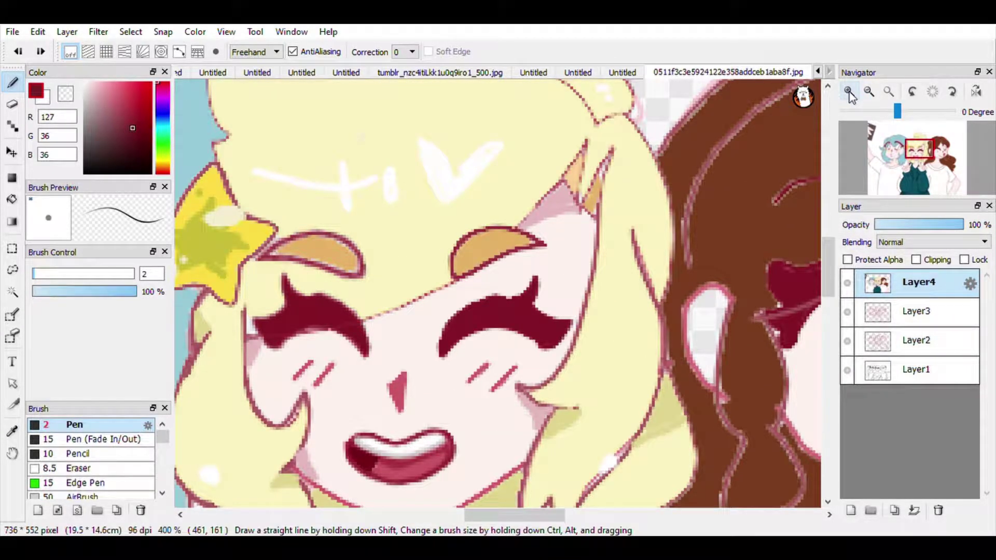
pyautogui.moveTo(426, 271); pyautogui.dragTo(535, 177)
pyautogui.keyDown('alt'); pyautogui.click(533, 179); pyautogui.keyUp('alt')
pyautogui.moveTo(162, 442); pyautogui.dragTo(162, 448)
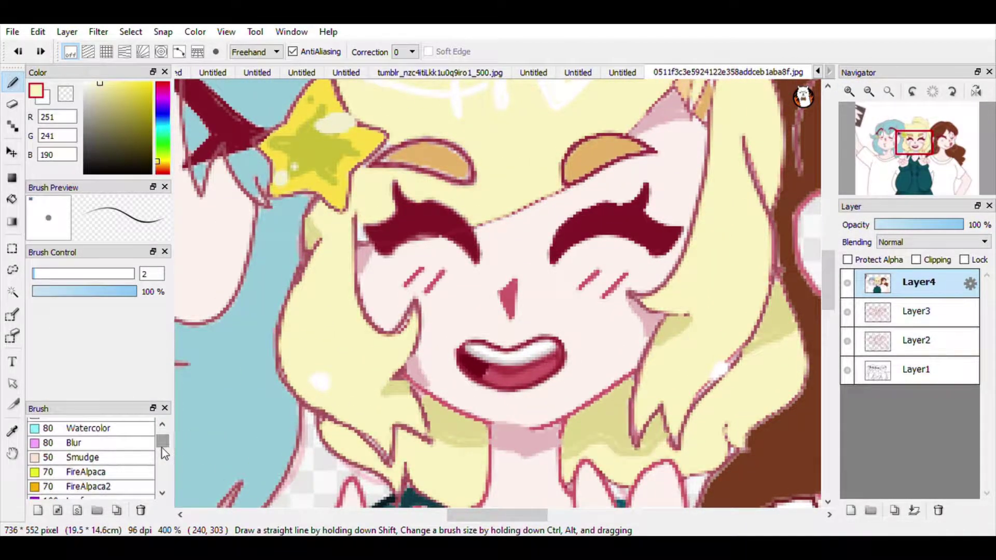
pyautogui.click(131, 430)
pyautogui.moveTo(60, 273)
pyautogui.mouseDown()
pyautogui.moveTo(112, 275)
pyautogui.moveTo(38, 292)
pyautogui.mouseUp()
pyautogui.click(74, 274)
pyautogui.moveTo(472, 222); pyautogui.dragTo(399, 237)
pyautogui.hotkey('ctrl', 'z')
pyautogui.click(40, 274)
pyautogui.moveTo(467, 223)
pyautogui.mouseDown()
pyautogui.moveTo(373, 242)
pyautogui.moveTo(400, 209)
pyautogui.moveTo(418, 211)
pyautogui.moveTo(385, 241)
pyautogui.moveTo(424, 238)
pyautogui.moveTo(413, 206)
pyautogui.mouseUp()
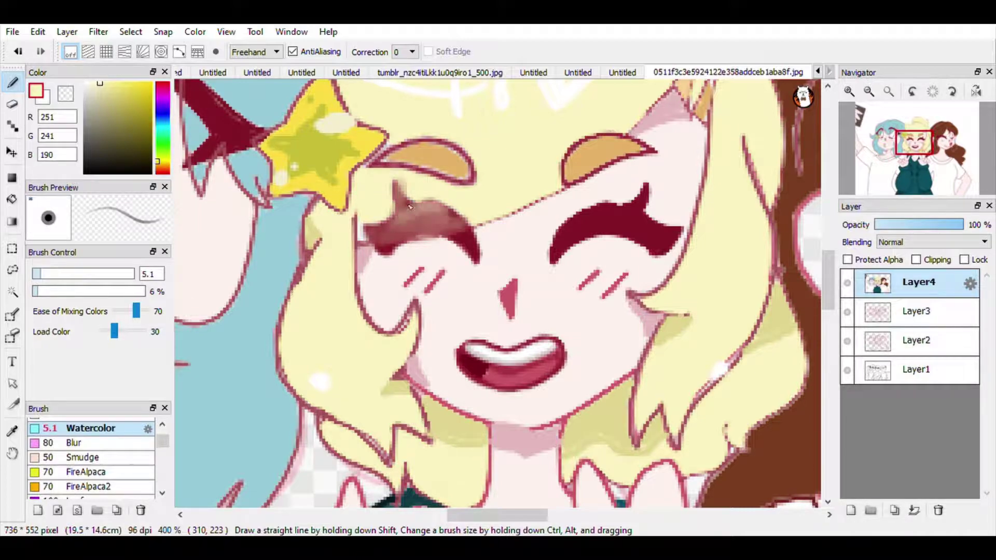
pyautogui.hotkey('ctrl', 'z')
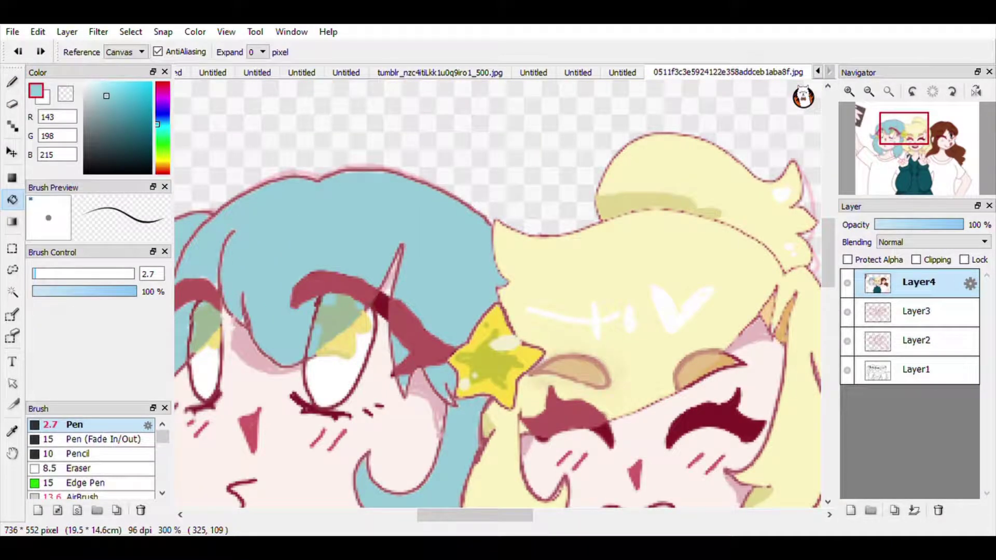
# Step: Shade the lower edges of the blue-haired character's yellow irises with darker yellow (RGB 219, 193, 92) using the pen at size 2.7
pyautogui.rightClick(344, 350)
pyautogui.click(123, 94)
pyautogui.click(12, 82)
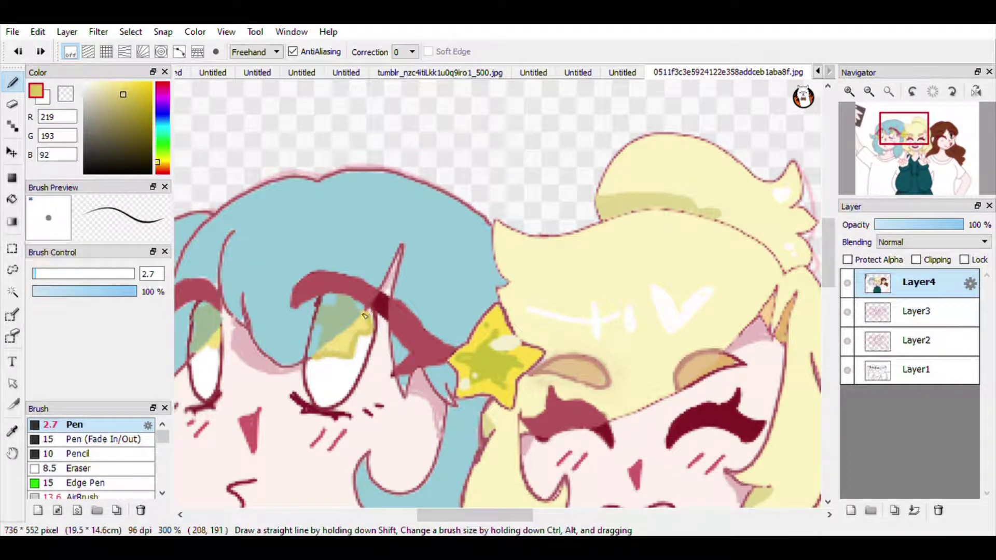
pyautogui.scroll(-2, 596, 279)
pyautogui.scroll(2, 427, 283)
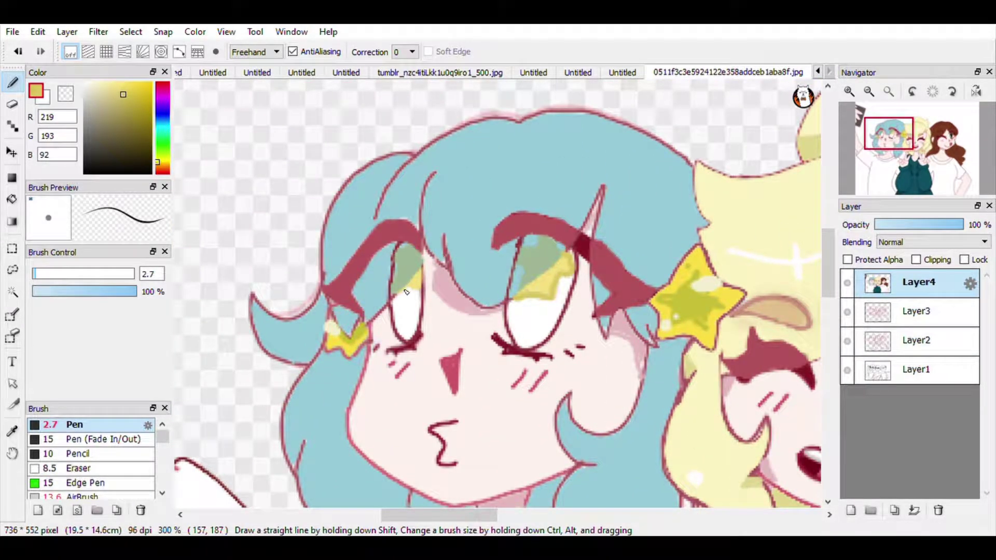
pyautogui.click(870, 92)
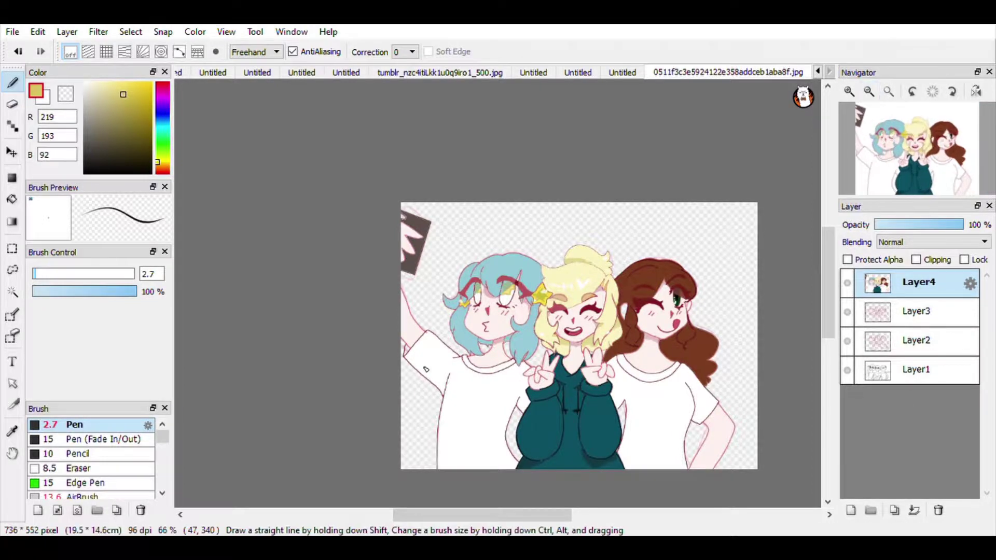
# Step: Dab white highlights (RGB 253, 253, 253) on the blue-haired character's irises
pyautogui.scroll(3, 485, 283)
pyautogui.rightClick(550, 306)
pyautogui.moveTo(115, 94); pyautogui.dragTo(42, 82)
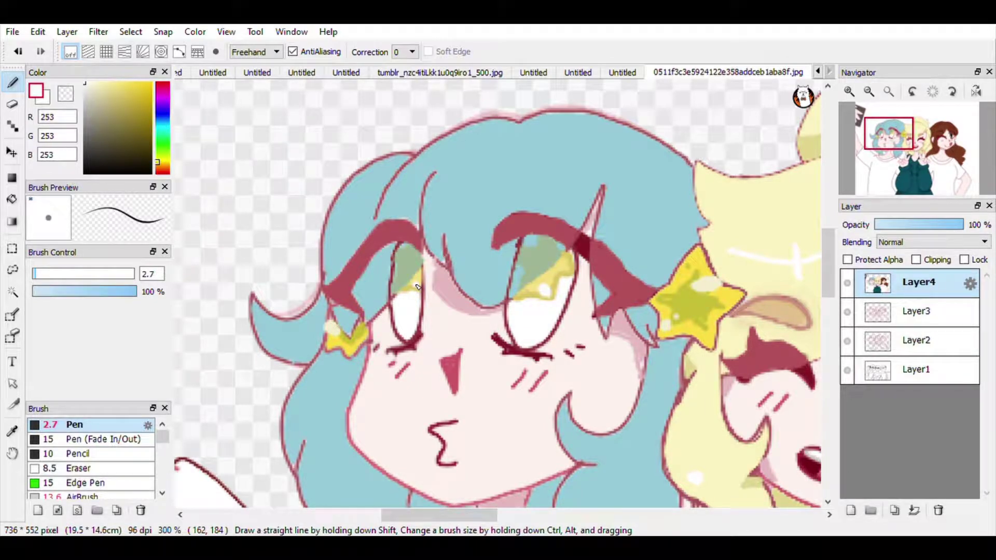
# Step: Outline and fill the whites beside both of the blue-haired character's irises with white (RGB 253, 253, 253)
pyautogui.moveTo(902, 156); pyautogui.dragTo(902, 151)
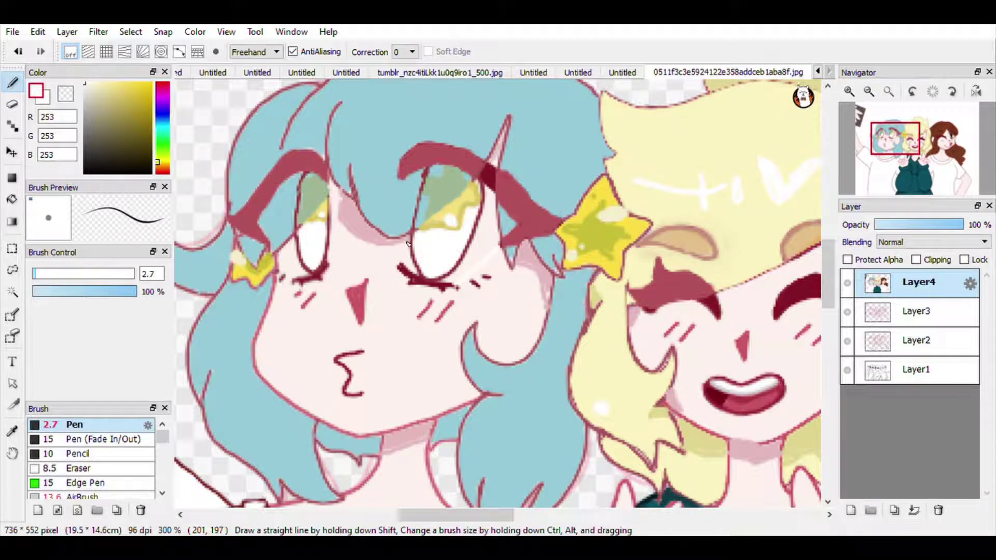
pyautogui.click(12, 199)
pyautogui.click(490, 255)
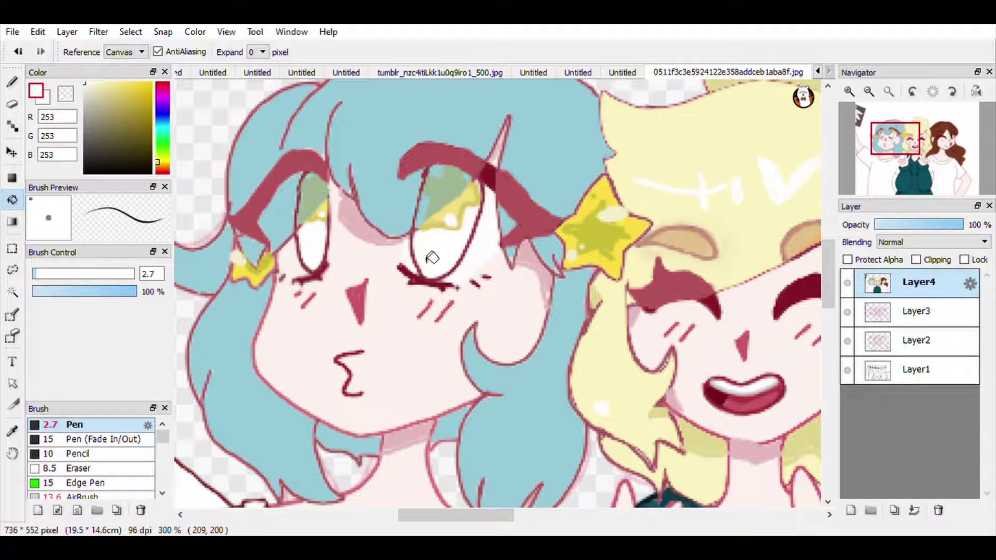
pyautogui.click(12, 82)
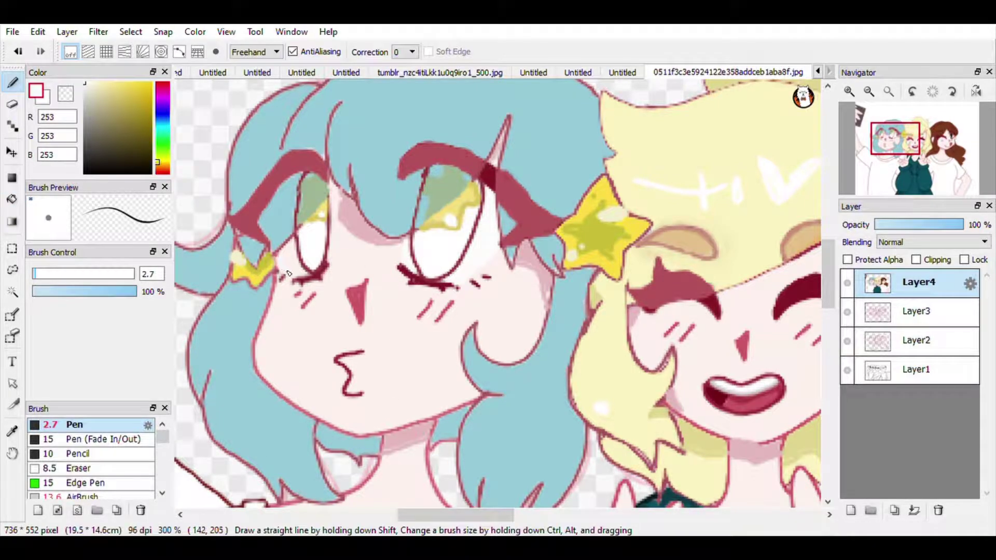
pyautogui.click(12, 200)
pyautogui.click(290, 266)
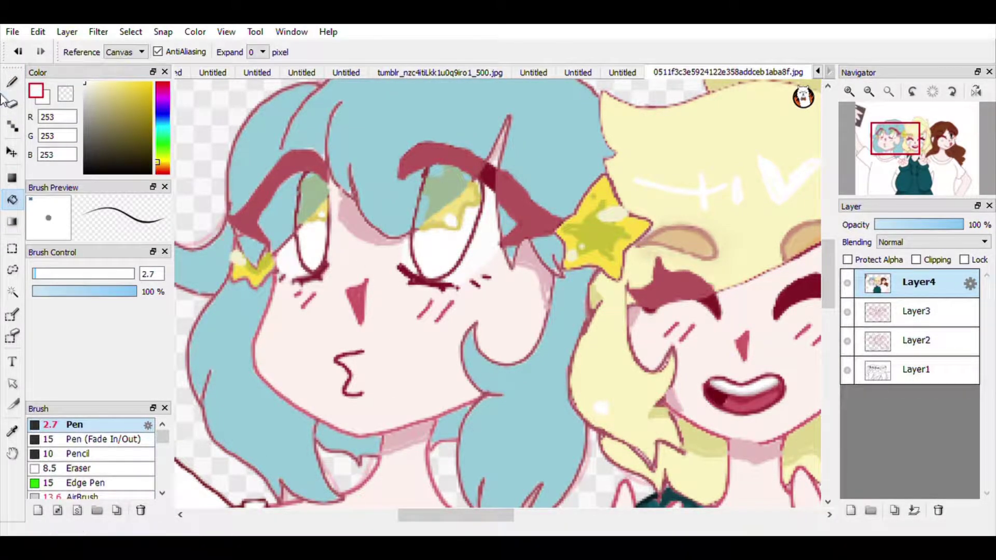
pyautogui.click(12, 83)
pyautogui.moveTo(924, 158); pyautogui.dragTo(939, 150)
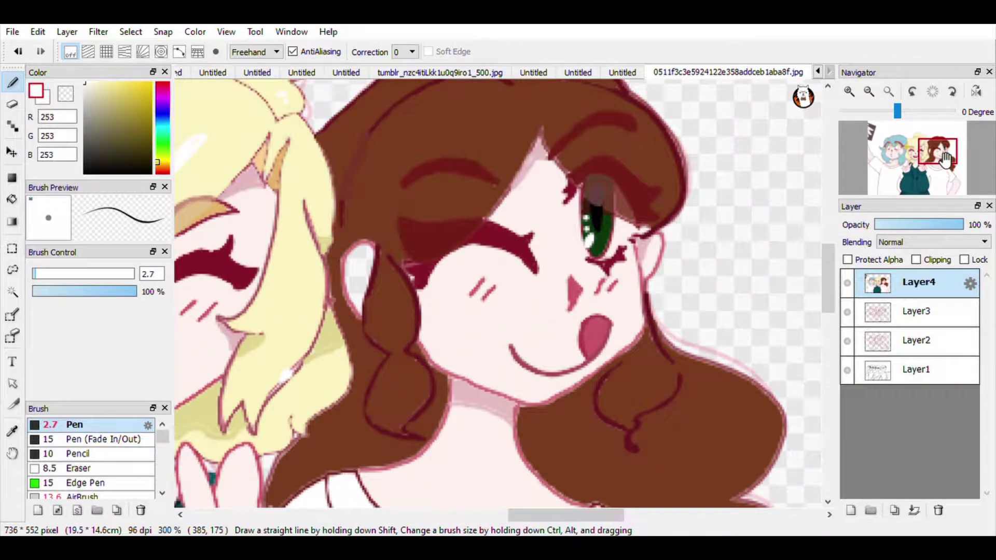
pyautogui.click(13, 199)
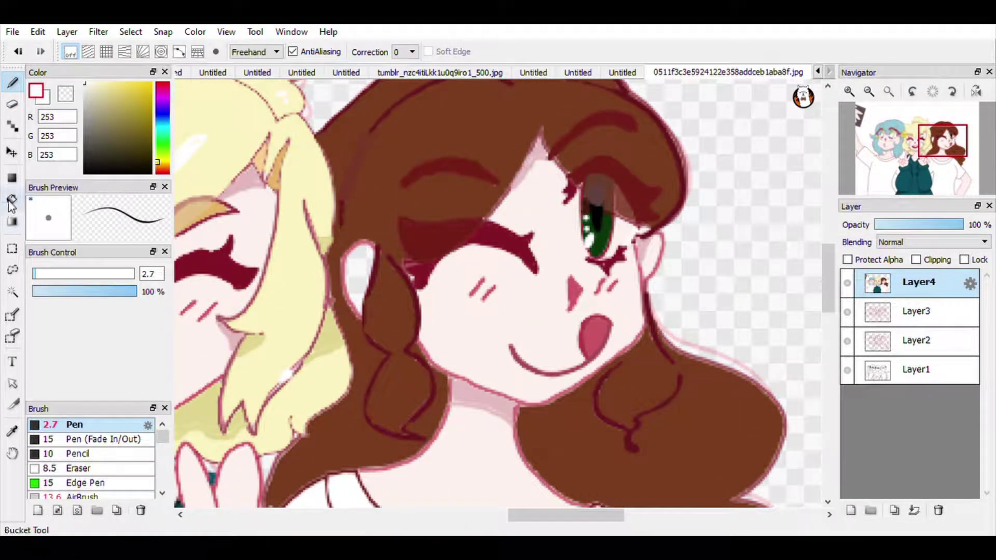
pyautogui.click(868, 92)
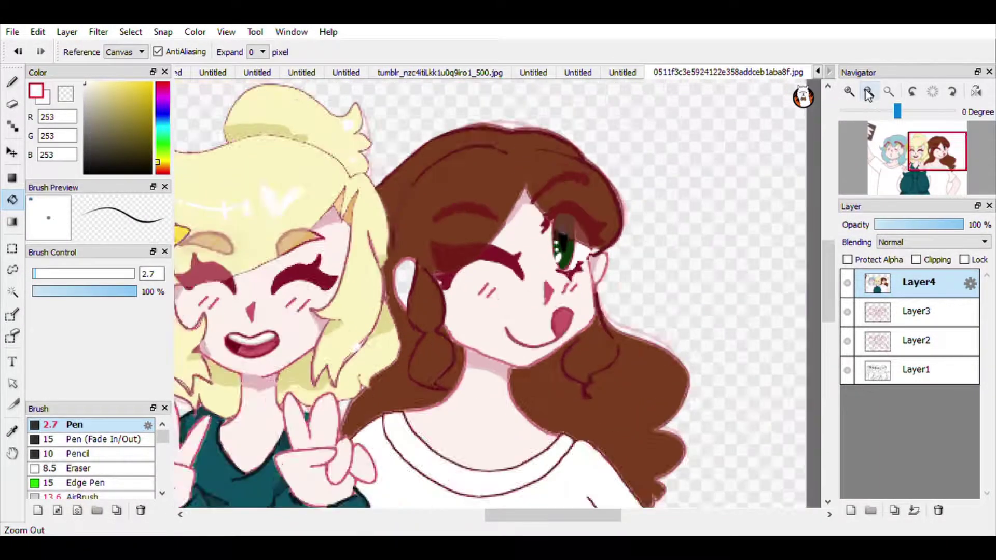
pyautogui.click(867, 92)
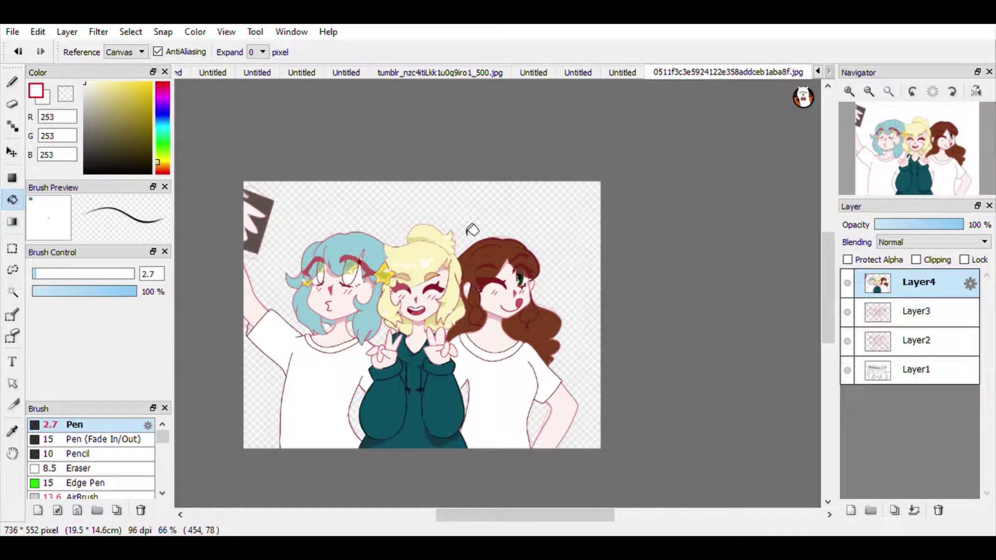
# Step: Shade the blue-haired character's back hair right of the neck with darker blue (RGB 100, 166, 187), outlining with the pen at size 2.7 and filling
pyautogui.rightClick(375, 258)
pyautogui.click(115, 106)
pyautogui.click(851, 92)
pyautogui.click(851, 92)
pyautogui.click(850, 91)
pyautogui.moveTo(930, 141); pyautogui.dragTo(893, 133)
pyautogui.press('b')
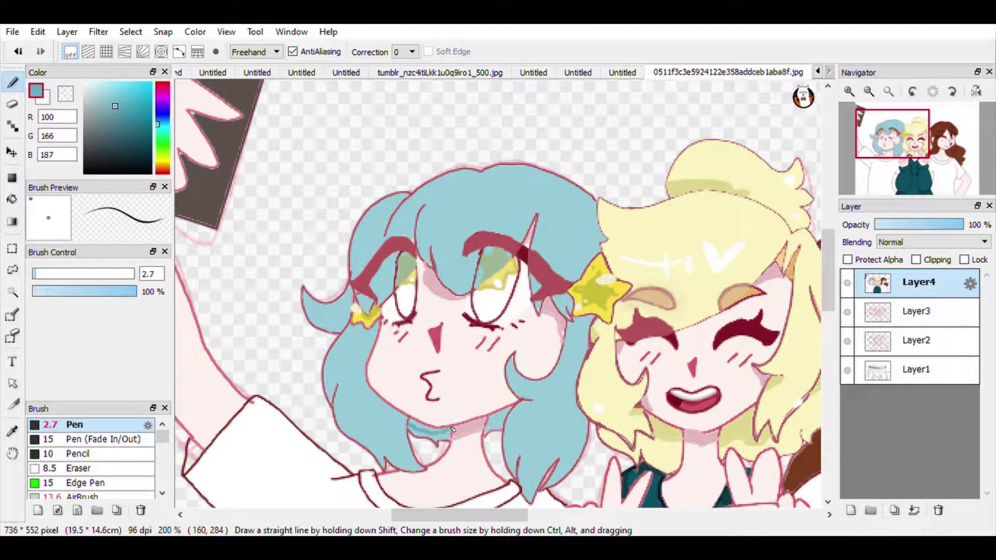
pyautogui.moveTo(504, 425); pyautogui.dragTo(487, 423)
pyautogui.press('g')
pyautogui.click(511, 421)
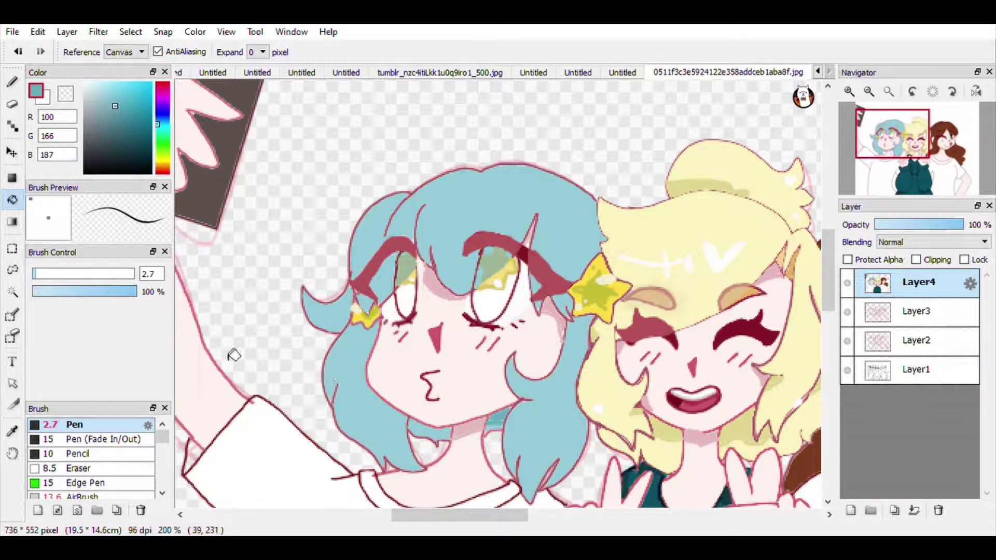
# Step: Outline and fill the same darker blue shadow on the hair left of the blue-haired character's neck
pyautogui.click(12, 82)
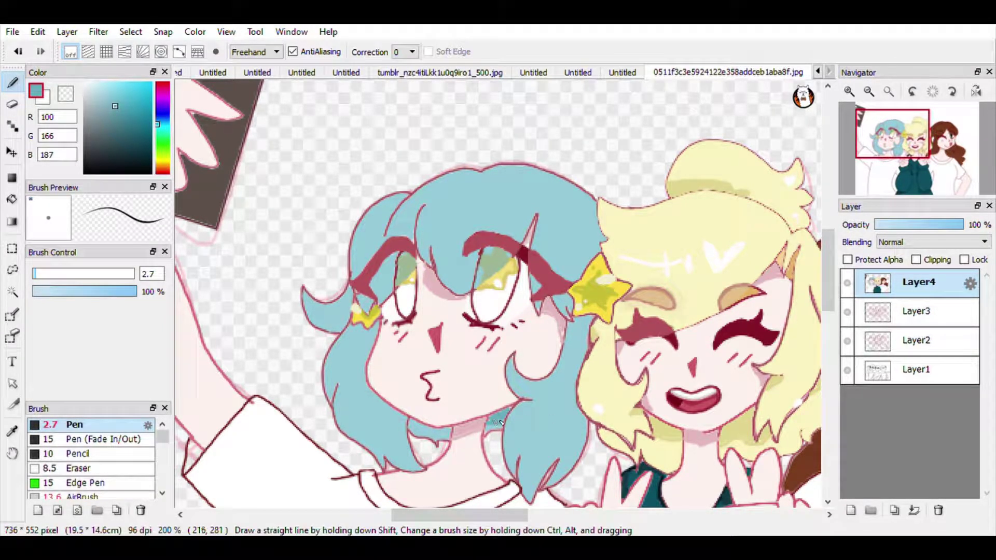
pyautogui.moveTo(410, 425); pyautogui.dragTo(428, 432)
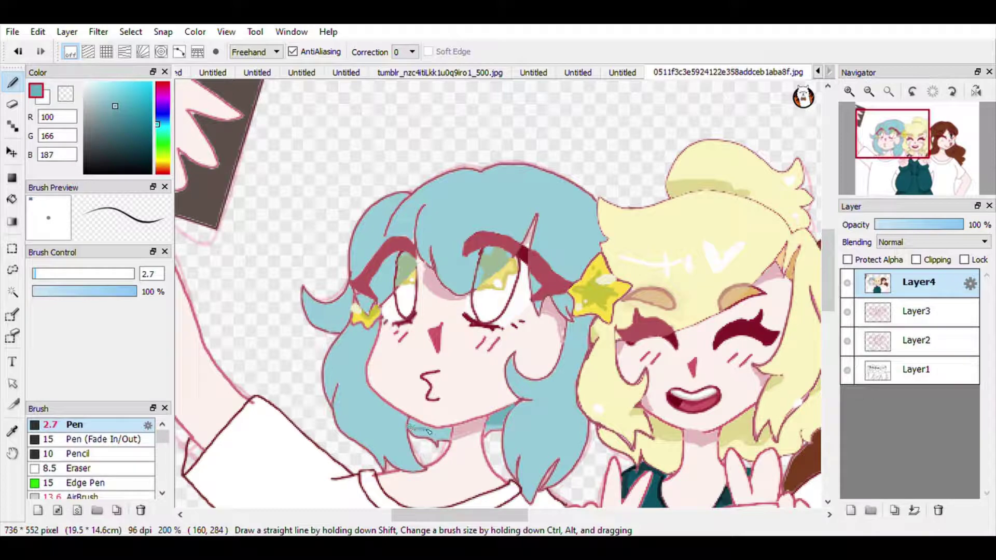
pyautogui.click(13, 199)
pyautogui.click(12, 81)
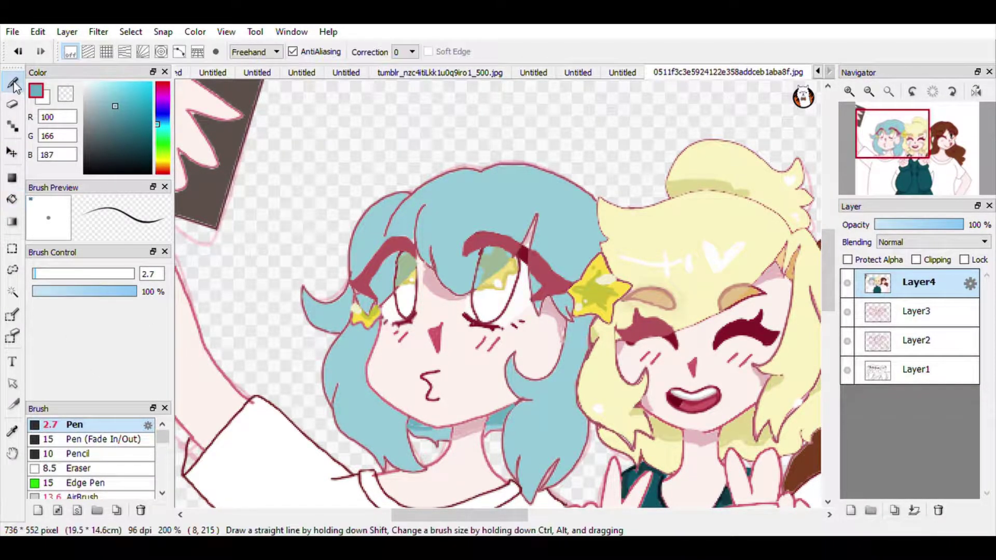
# Step: Undo the last shading strokes and touch up the shadow edge in the blue-haired character's hair near the neck
pyautogui.hotkey('ctrl', 'z')
pyautogui.click(849, 91)
pyautogui.click(849, 92)
pyautogui.moveTo(903, 157); pyautogui.dragTo(897, 165)
pyautogui.click(849, 92)
pyautogui.click(850, 92)
pyautogui.hotkey('ctrl', 'z')
pyautogui.moveTo(624, 386)
pyautogui.mouseDown()
pyautogui.moveTo(459, 312)
pyautogui.moveTo(539, 358)
pyautogui.moveTo(628, 363)
pyautogui.mouseUp()
pyautogui.click(869, 93)
pyautogui.click(869, 92)
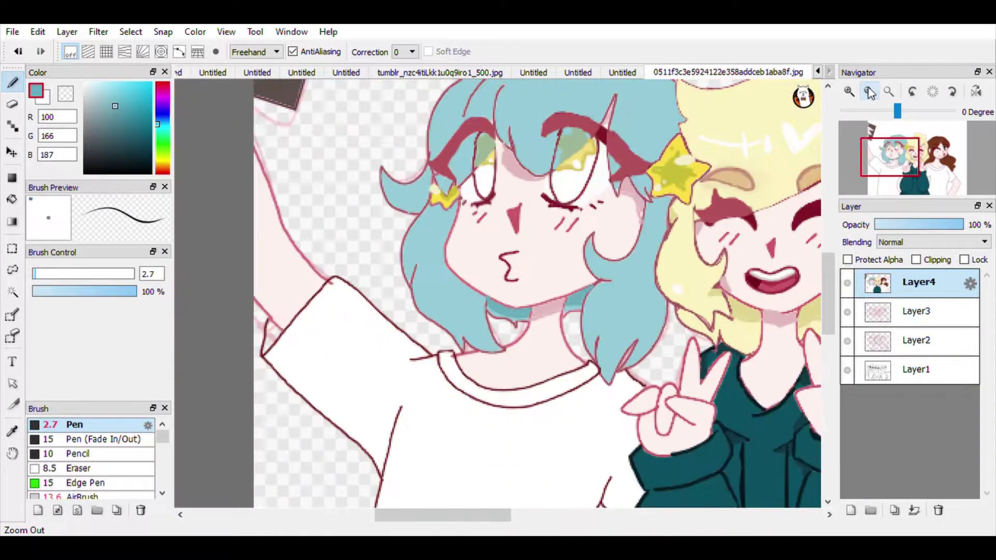
# Step: Outline and fill darker blue (RGB 100, 166, 187) shadows on the blue-haired character's hair beneath both star clips
pyautogui.click(869, 92)
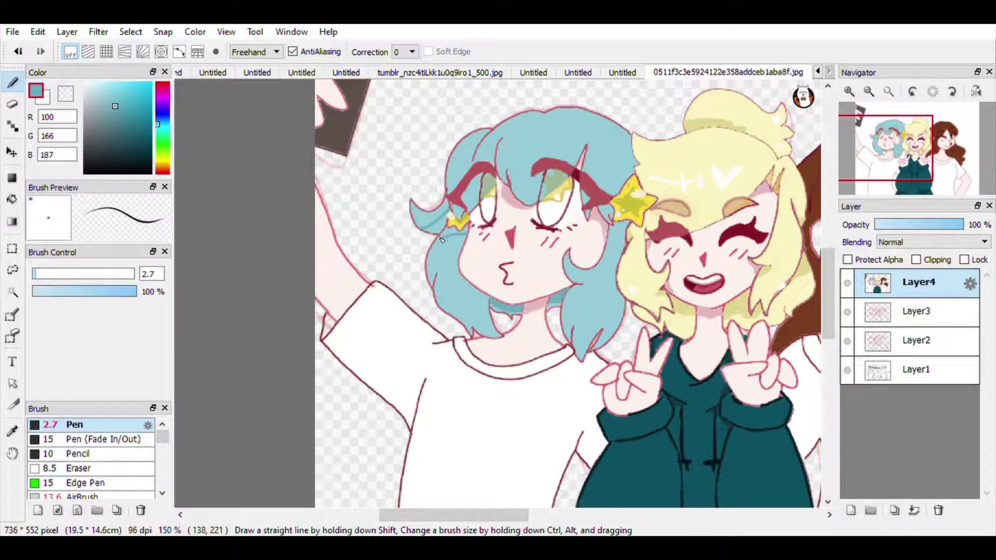
pyautogui.press('g')
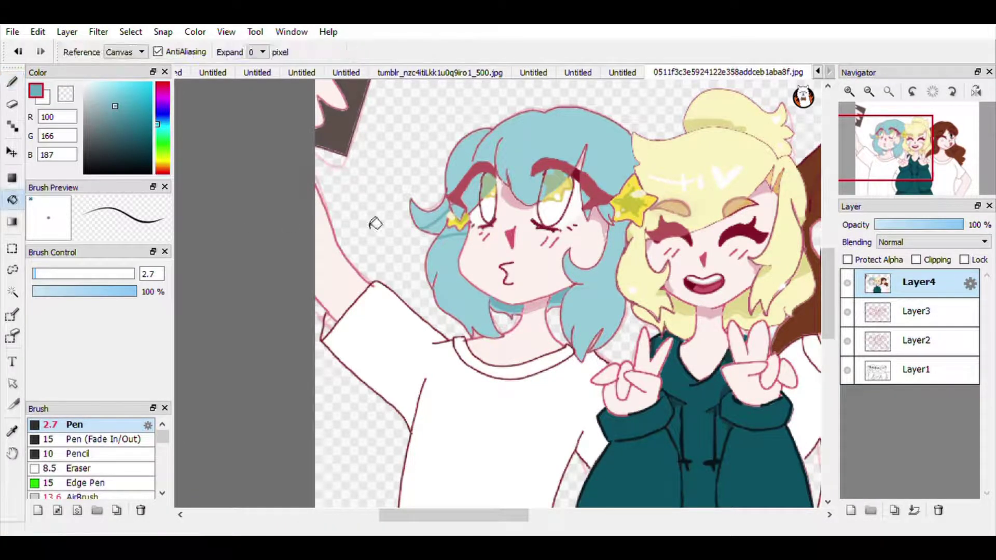
pyautogui.click(450, 236)
pyautogui.click(464, 232)
pyautogui.click(439, 231)
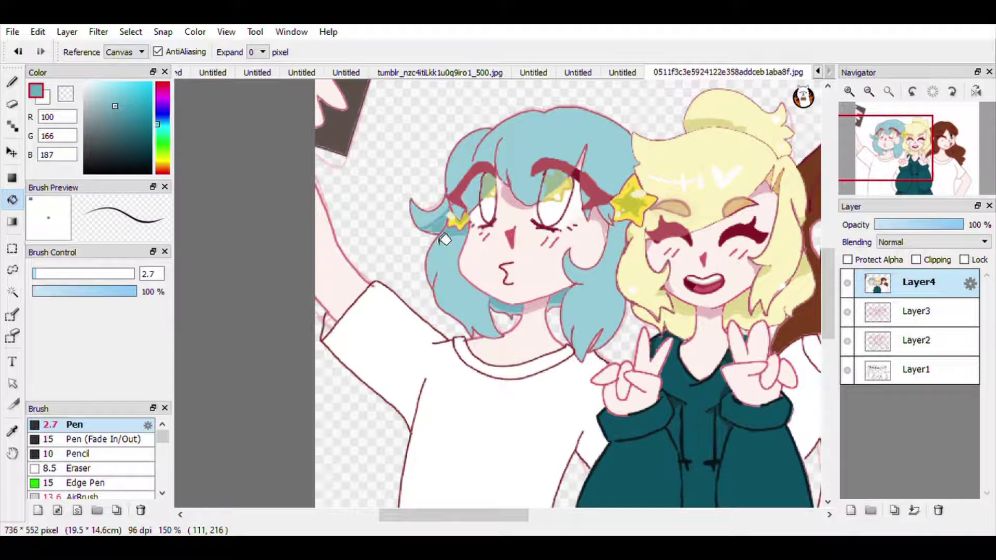
pyautogui.press('b')
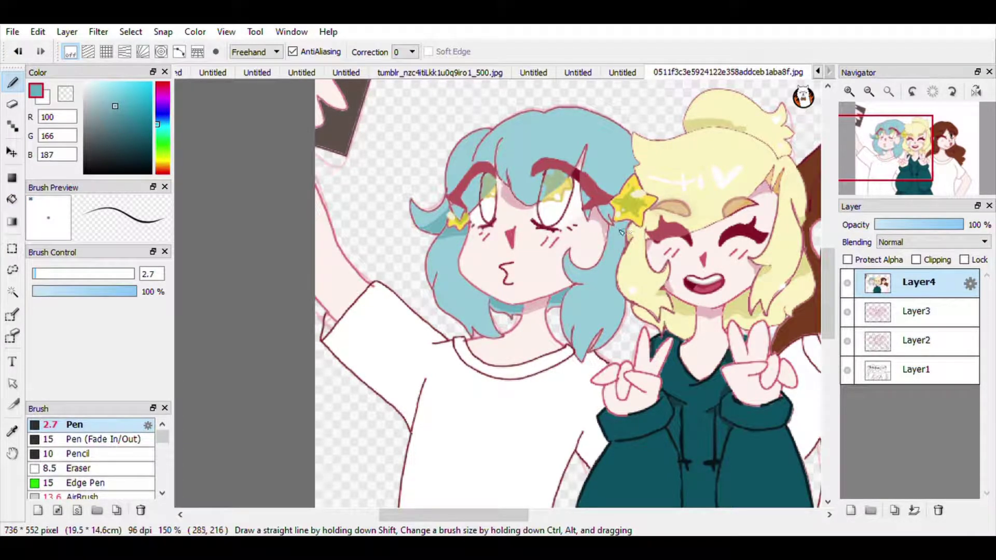
pyautogui.press('g')
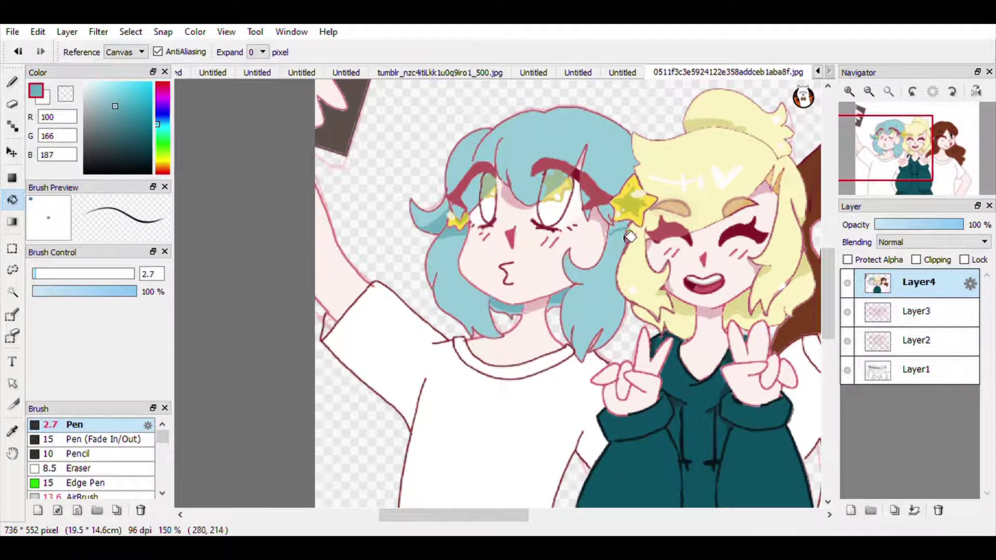
# Step: Draw pale blue (RGB 208, 237, 247) hearts, streaks and dots as highlights on the blue-haired character's hair using the pen at size 2.7
pyautogui.press('b')
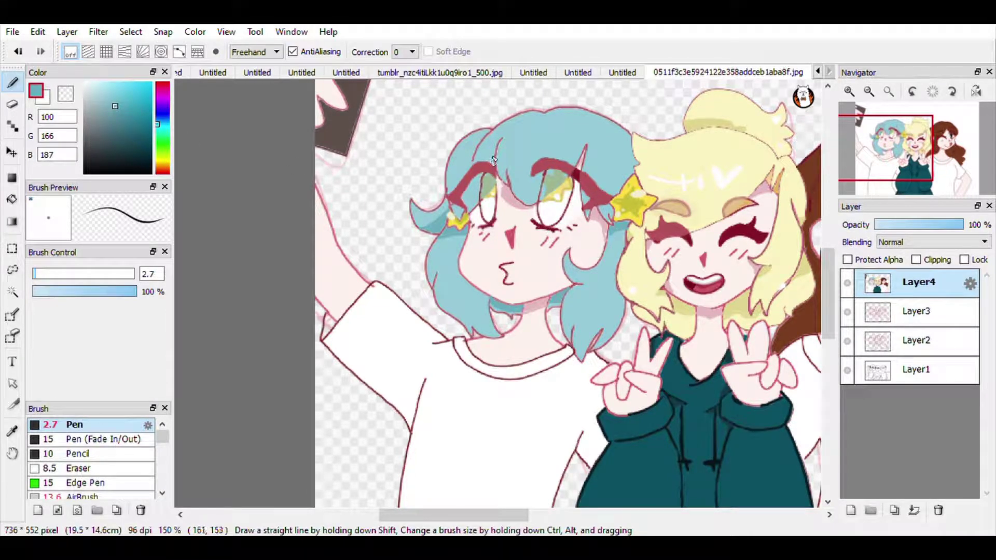
pyautogui.rightClick(540, 131)
pyautogui.click(94, 84)
pyautogui.moveTo(607, 163); pyautogui.dragTo(608, 164)
pyautogui.moveTo(515, 142)
pyautogui.mouseDown()
pyautogui.moveTo(553, 145)
pyautogui.moveTo(545, 154)
pyautogui.mouseUp()
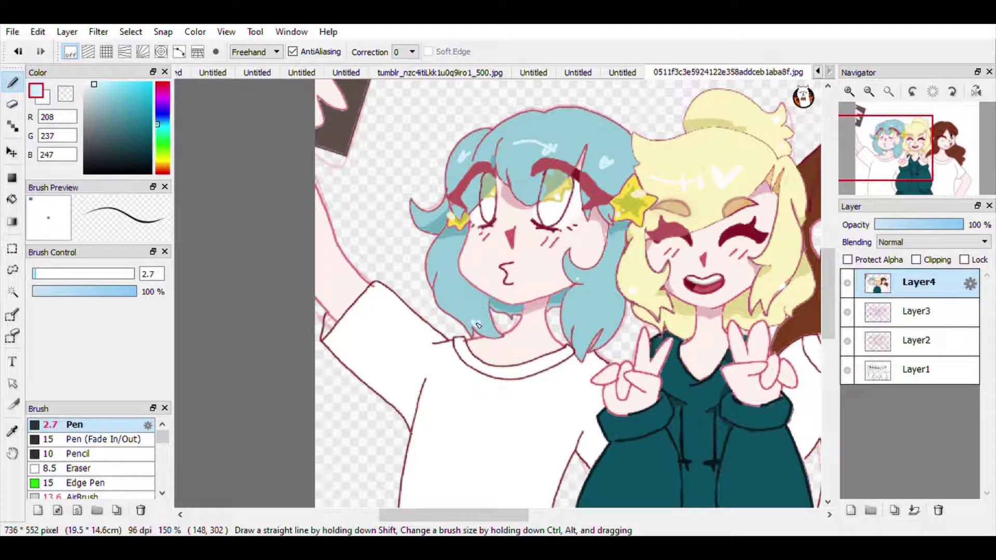
# Step: Shade the lower end of the brown-haired character's left lock with dark brown (RGB 91, 43, 16)
pyautogui.moveTo(907, 161); pyautogui.dragTo(917, 161)
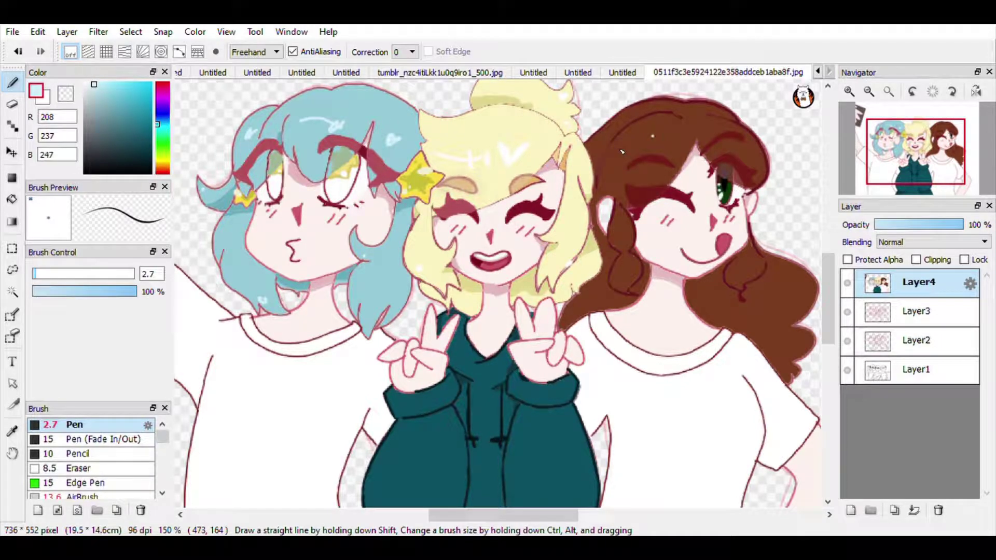
pyautogui.keyDown('alt'); pyautogui.click(622, 151); pyautogui.keyUp('alt')
pyautogui.click(139, 141)
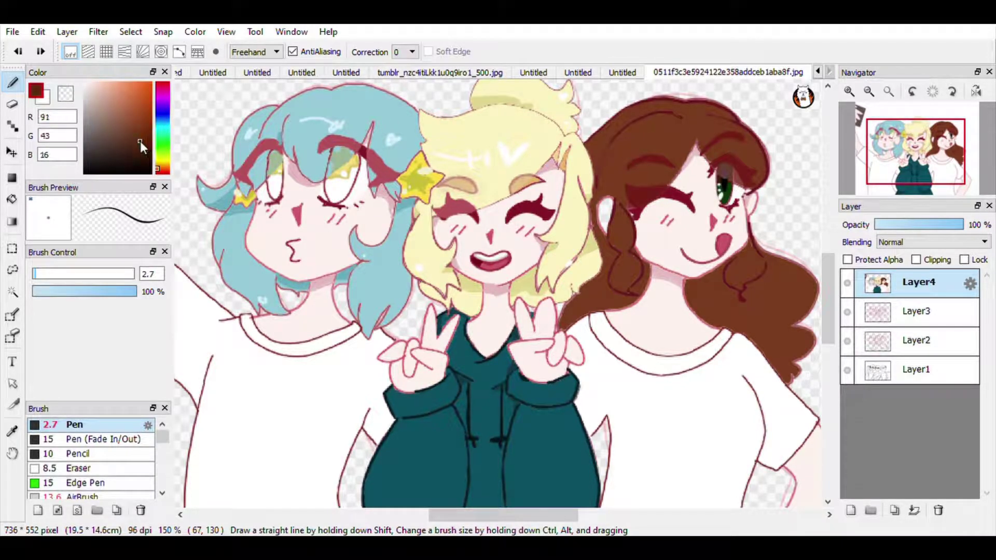
pyautogui.click(13, 200)
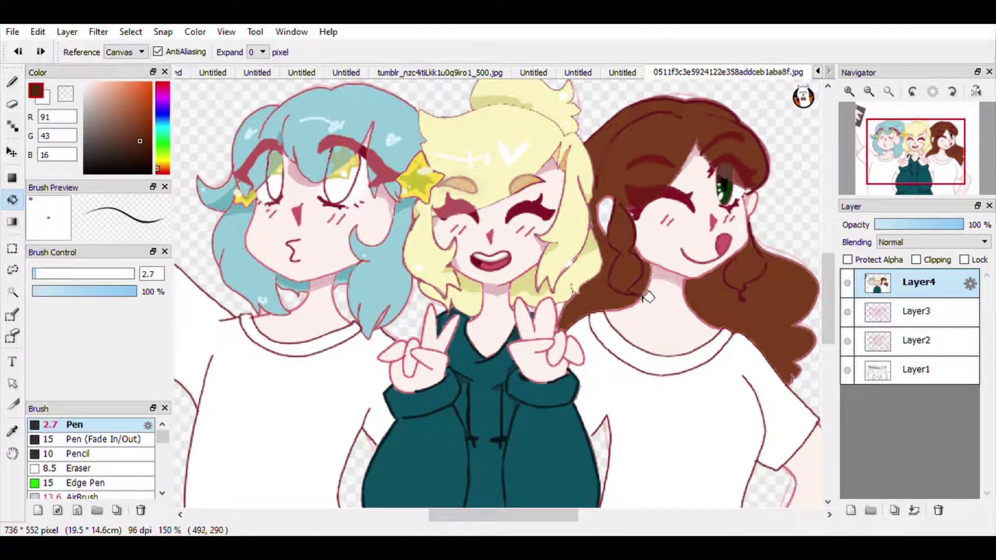
# Step: Outline and fill a dark brown shadow on the brown-haired character's hair below the right side of her chin
pyautogui.click(11, 88)
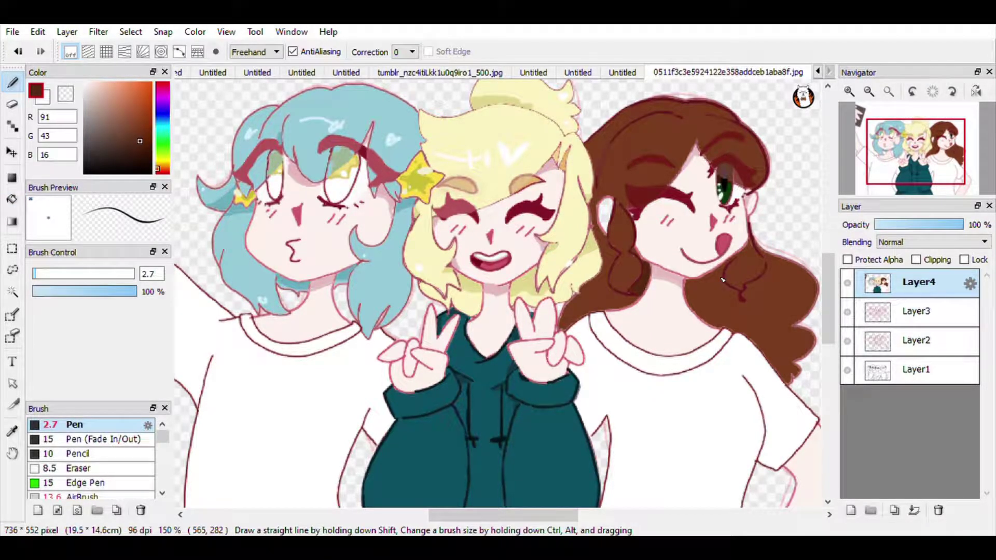
pyautogui.click(13, 199)
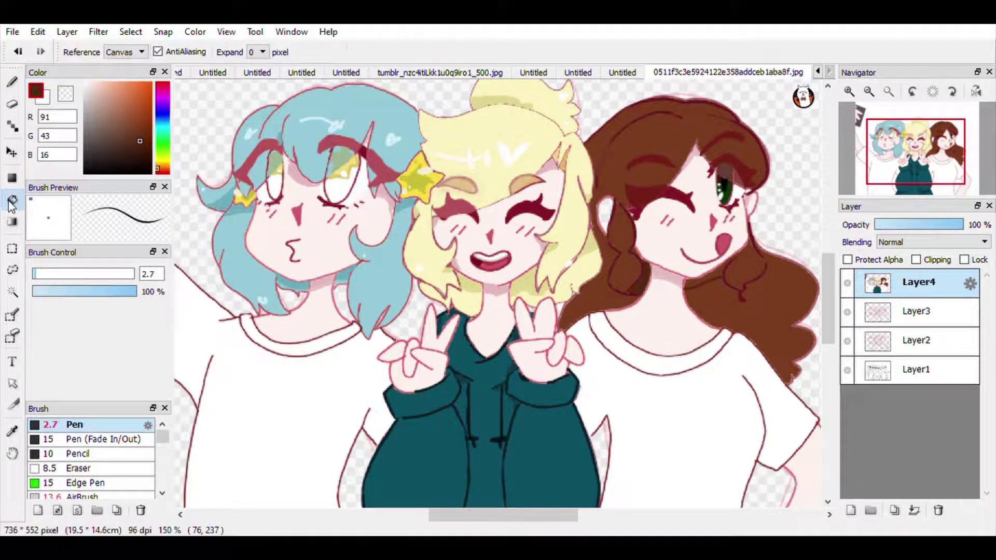
pyautogui.click(725, 283)
pyautogui.hotkey('ctrl', 'z')
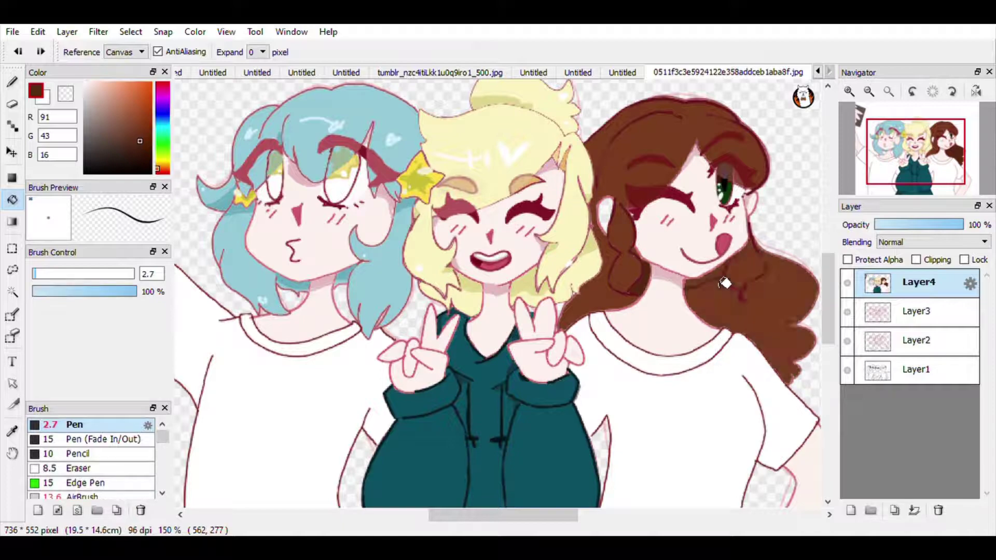
pyautogui.press('b')
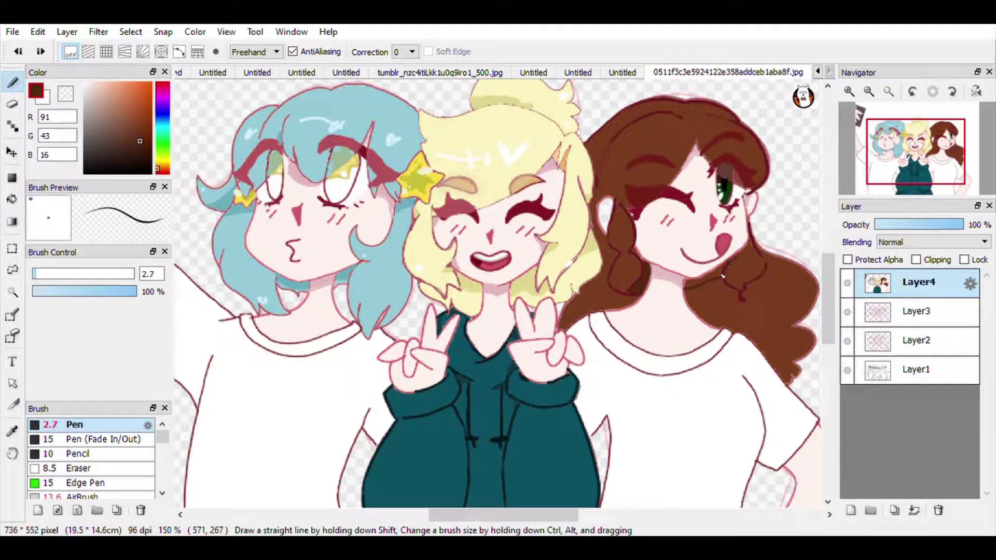
pyautogui.click(13, 200)
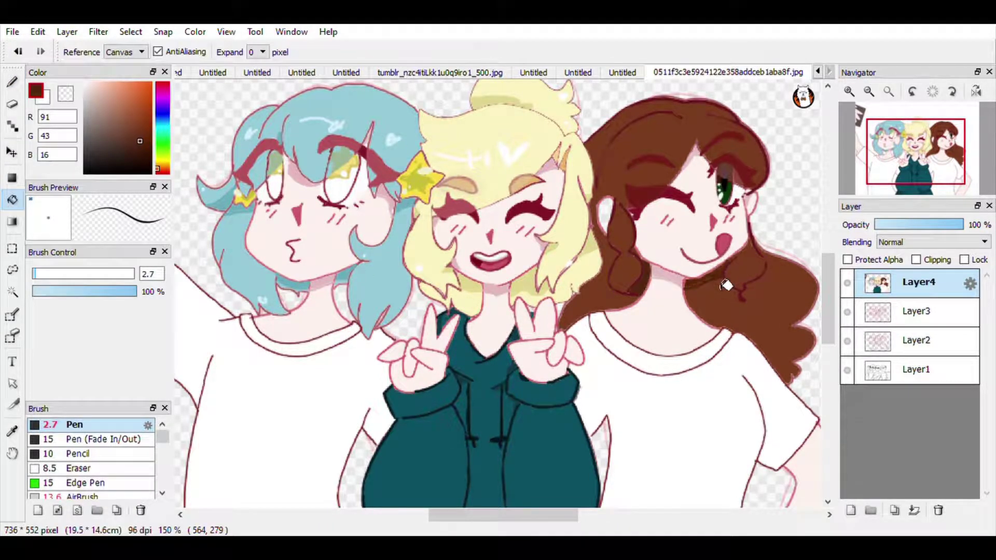
# Step: Shade the crown of the brown-haired character's hair and the hair below her left ear with dark brown (RGB 91, 43, 16)
pyautogui.click(11, 81)
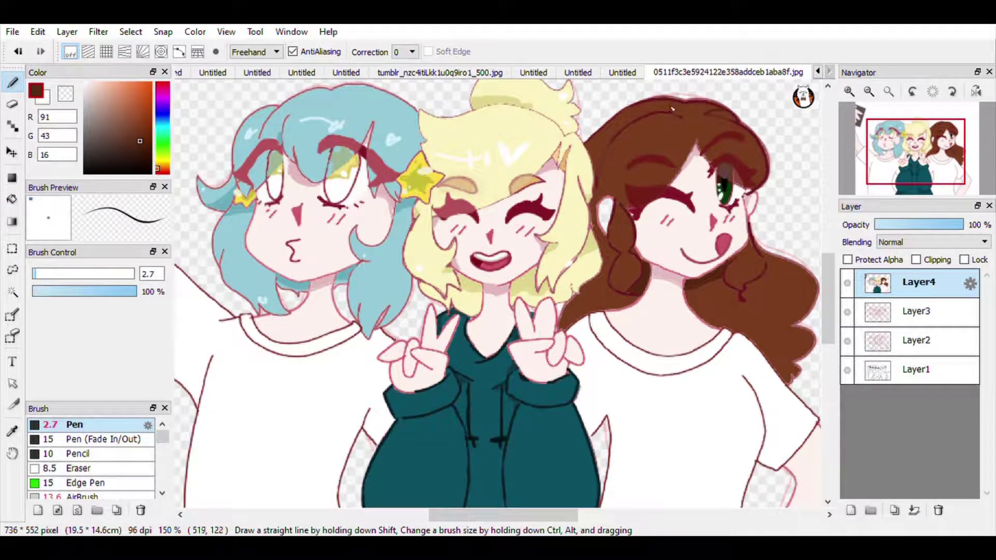
pyautogui.click(12, 200)
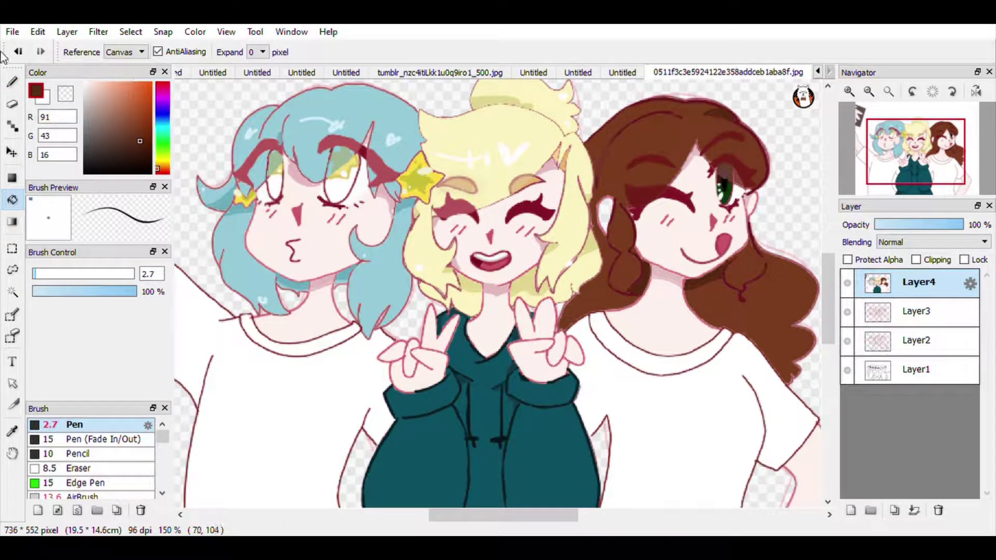
pyautogui.click(11, 81)
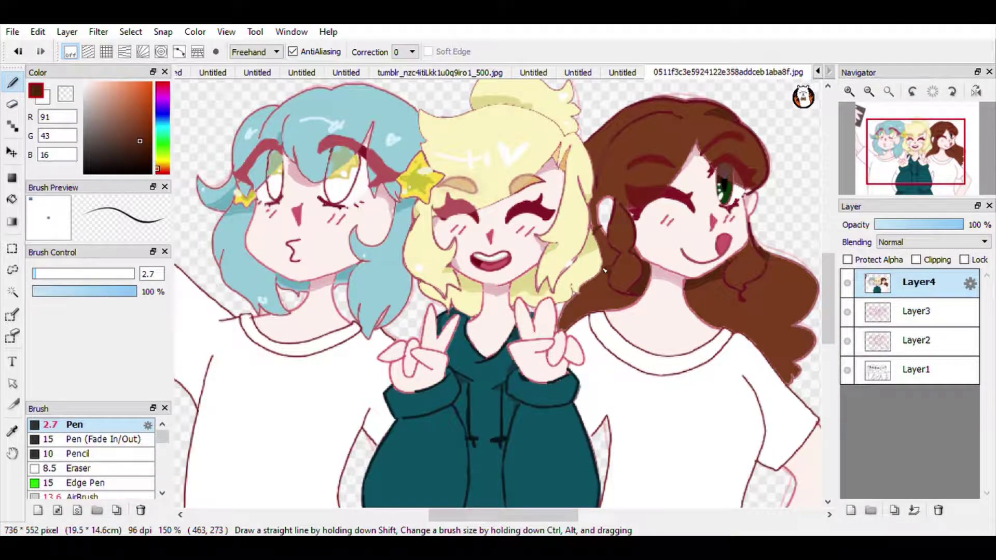
pyautogui.press('g')
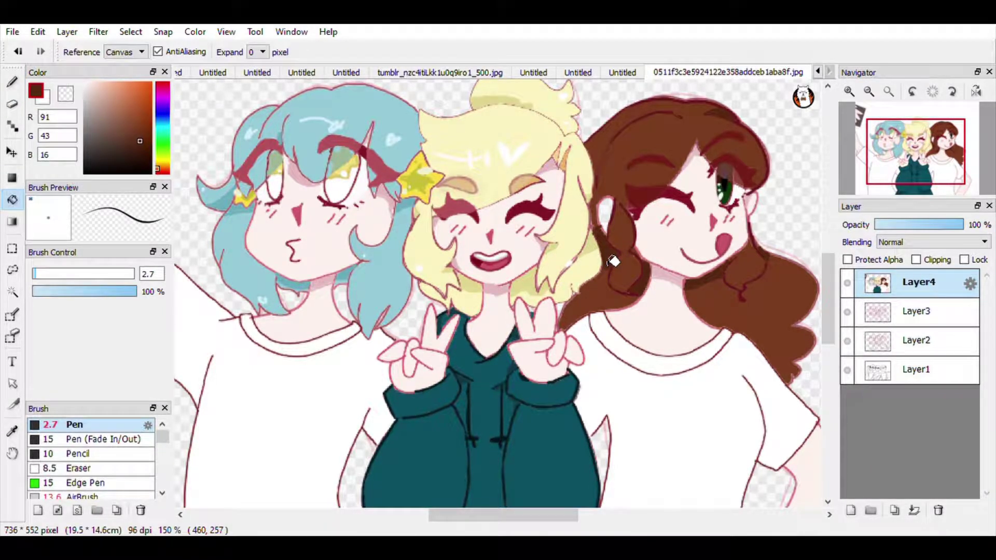
# Step: Draw a light brown (RGB 189, 133, 100) heart, streaks and small highlights on the brown-haired character's hair using the pen at size 2.7
pyautogui.rightClick(656, 148)
pyautogui.click(116, 105)
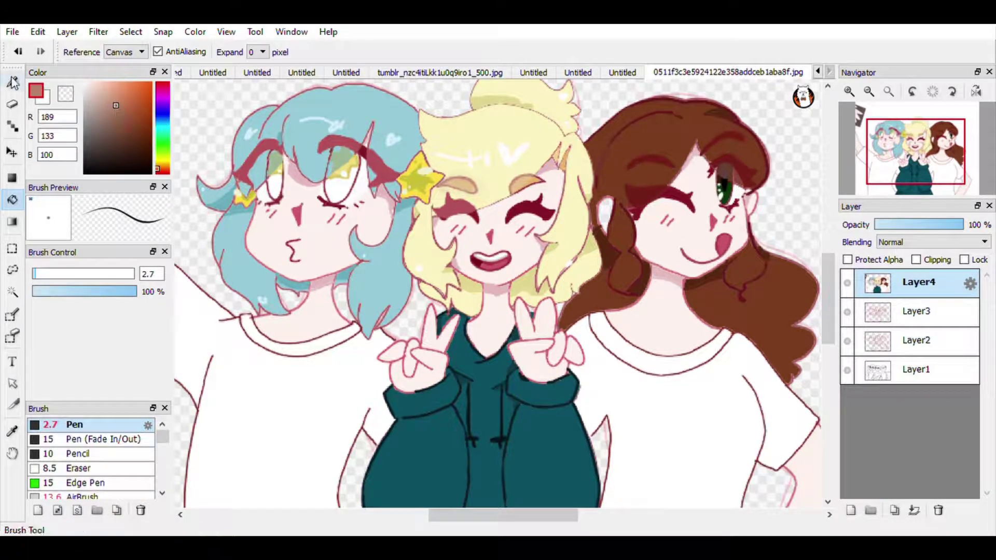
pyautogui.click(10, 84)
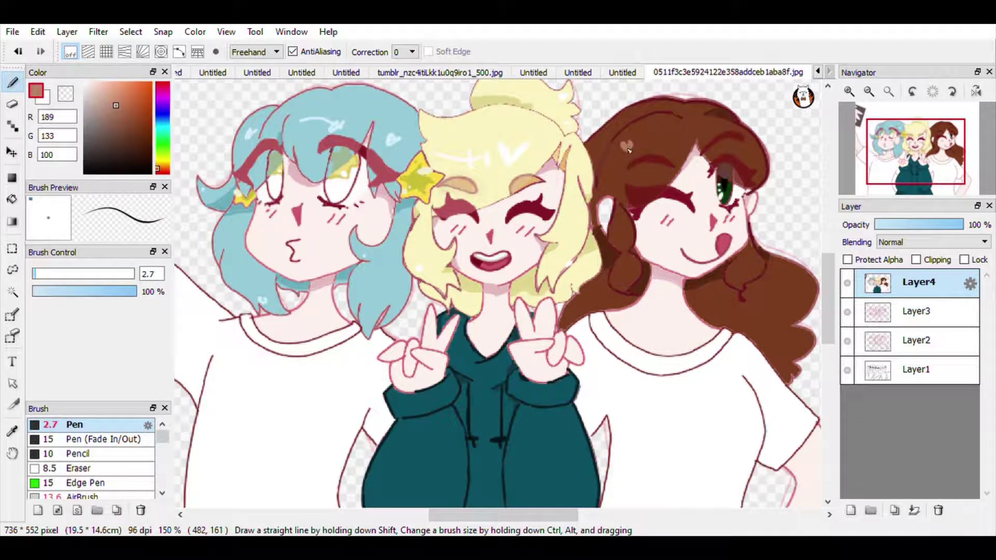
pyautogui.moveTo(656, 139); pyautogui.dragTo(700, 130)
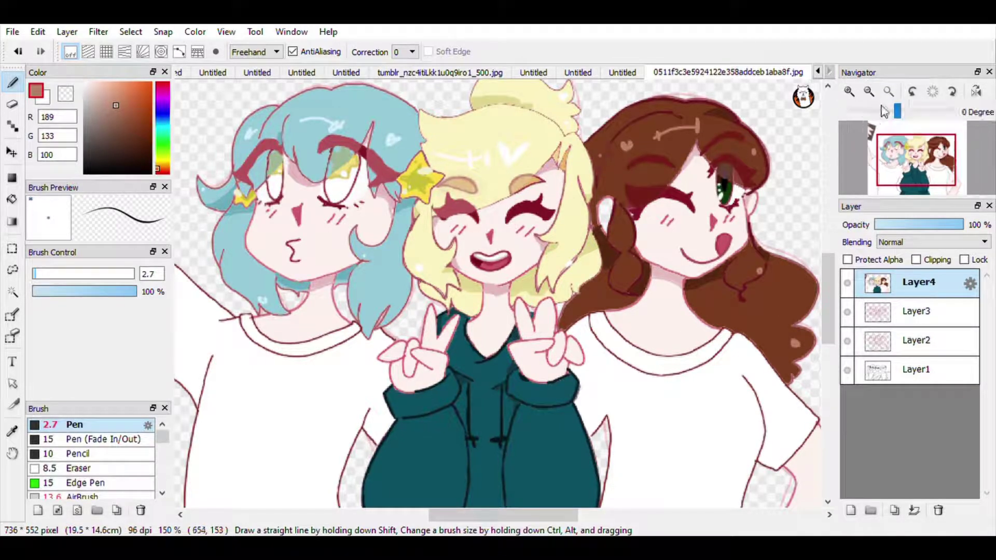
# Step: Outline and fill a light grey (RGB 209, 197, 195) underarm shadow on the blue-haired girl's raised shirt sleeve
pyautogui.click(869, 91)
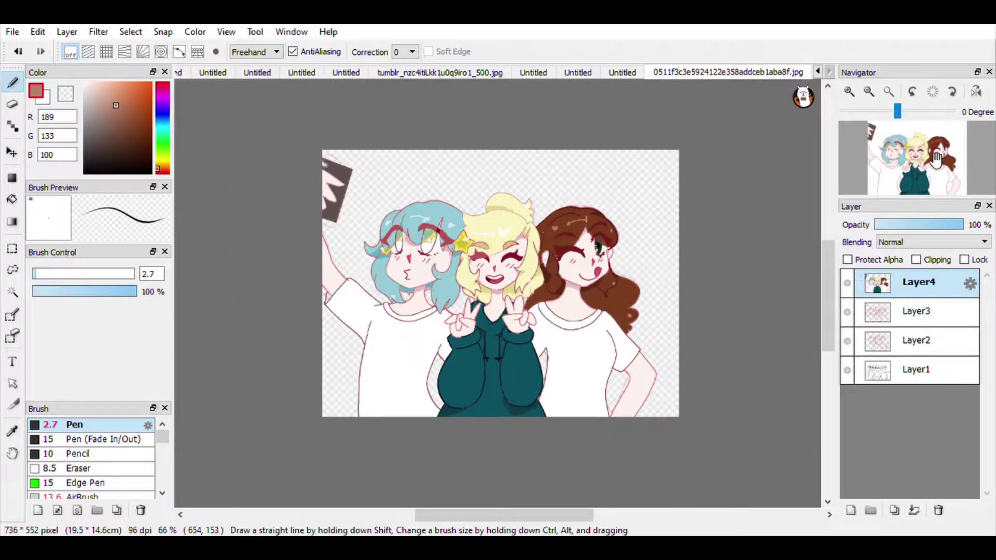
pyautogui.click(849, 93)
pyautogui.click(848, 93)
pyautogui.click(849, 92)
pyautogui.click(849, 92)
pyautogui.moveTo(903, 161); pyautogui.dragTo(883, 177)
pyautogui.rightClick(559, 248)
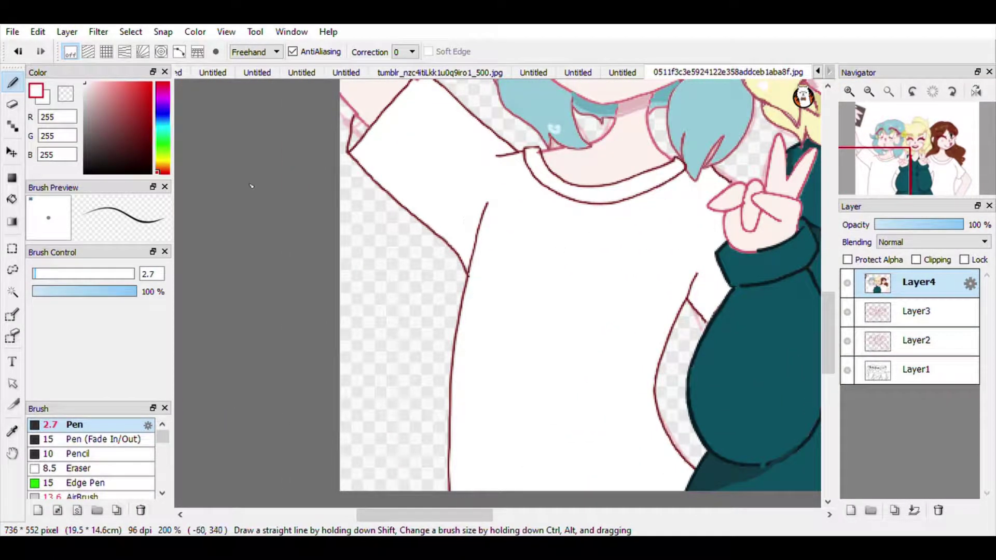
pyautogui.click(85, 91)
pyautogui.click(87, 98)
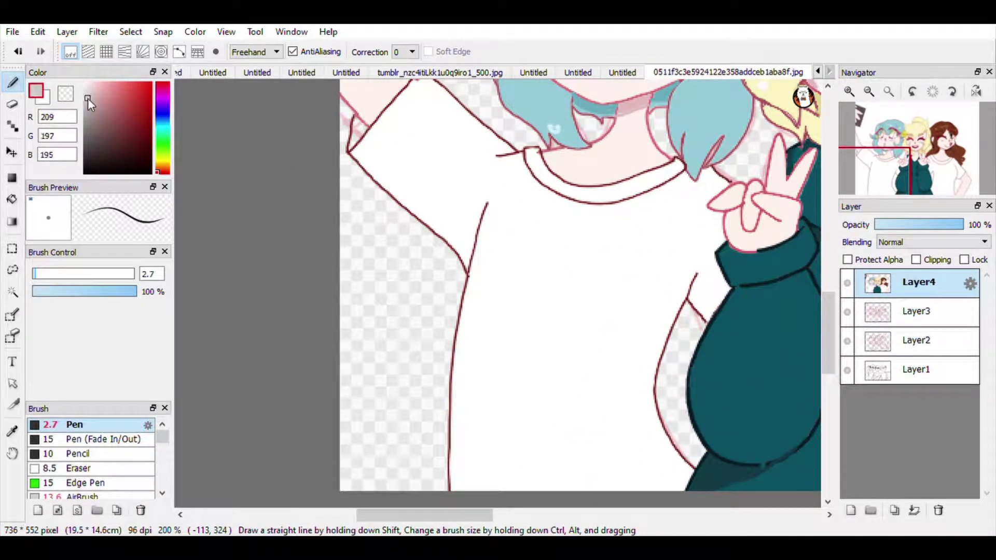
pyautogui.moveTo(487, 204); pyautogui.dragTo(450, 244)
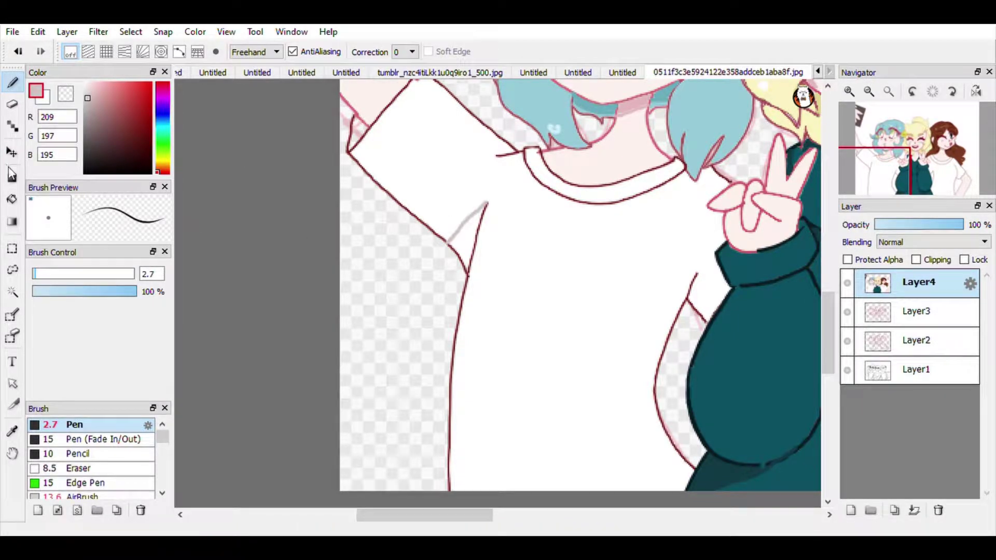
pyautogui.click(12, 199)
pyautogui.click(467, 241)
pyautogui.click(12, 81)
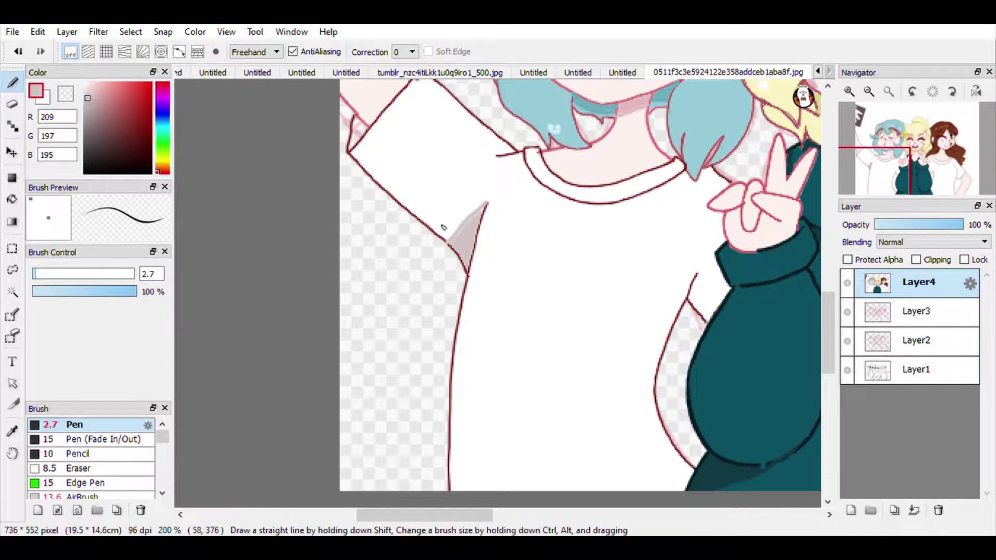
# Step: Add grey shadows on the blue-haired girl's shirt at the shoulder fold beside the collar and under her other arm
pyautogui.moveTo(509, 143); pyautogui.dragTo(505, 155)
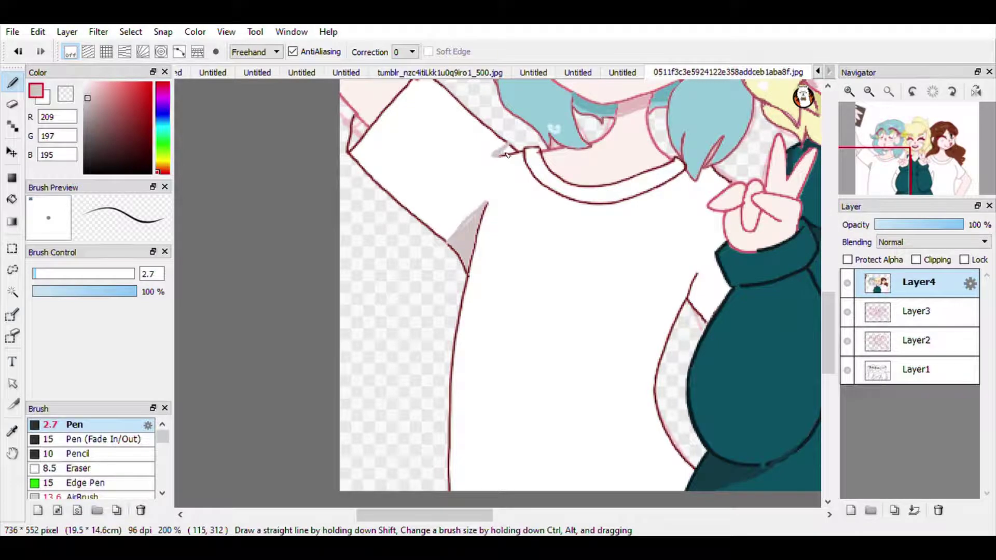
pyautogui.moveTo(698, 276); pyautogui.dragTo(707, 321)
pyautogui.click(12, 200)
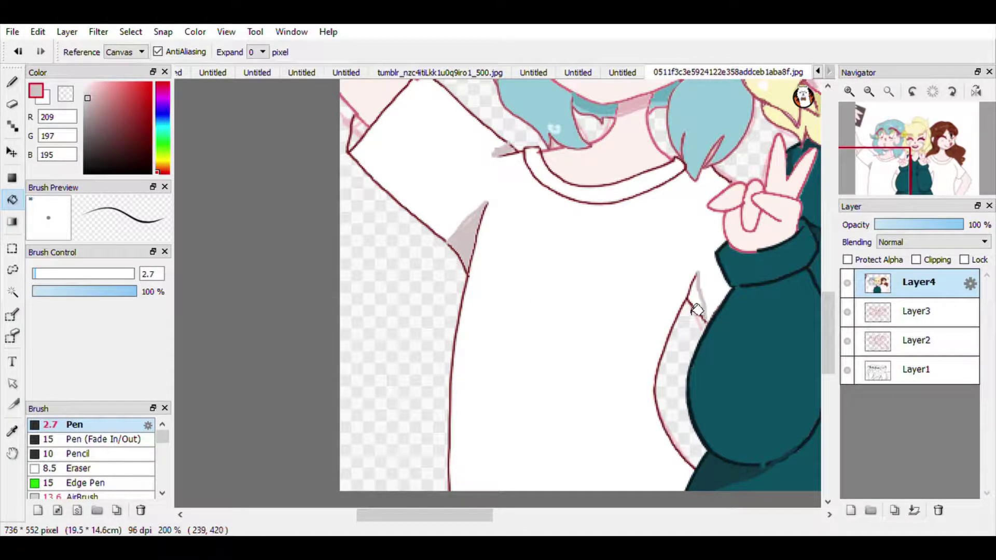
pyautogui.click(12, 82)
# Step: Shade the brown-haired girl's shirt grey at the sleeve's underarm fold and on the shoulder beneath her hair
pyautogui.moveTo(882, 177); pyautogui.dragTo(934, 173)
pyautogui.moveTo(679, 392); pyautogui.dragTo(659, 367)
pyautogui.click(13, 201)
pyautogui.click(667, 387)
pyautogui.click(12, 82)
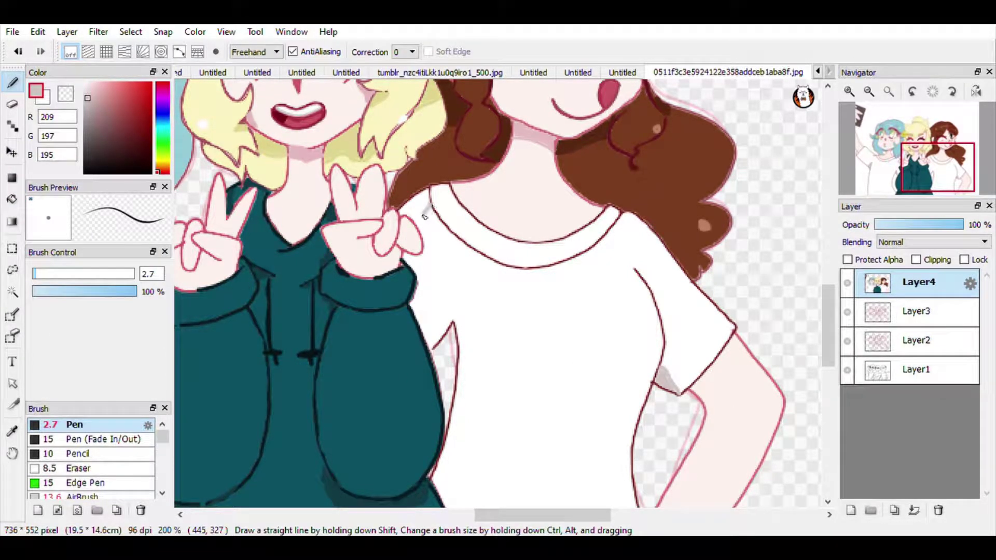
pyautogui.click(12, 200)
pyautogui.click(418, 215)
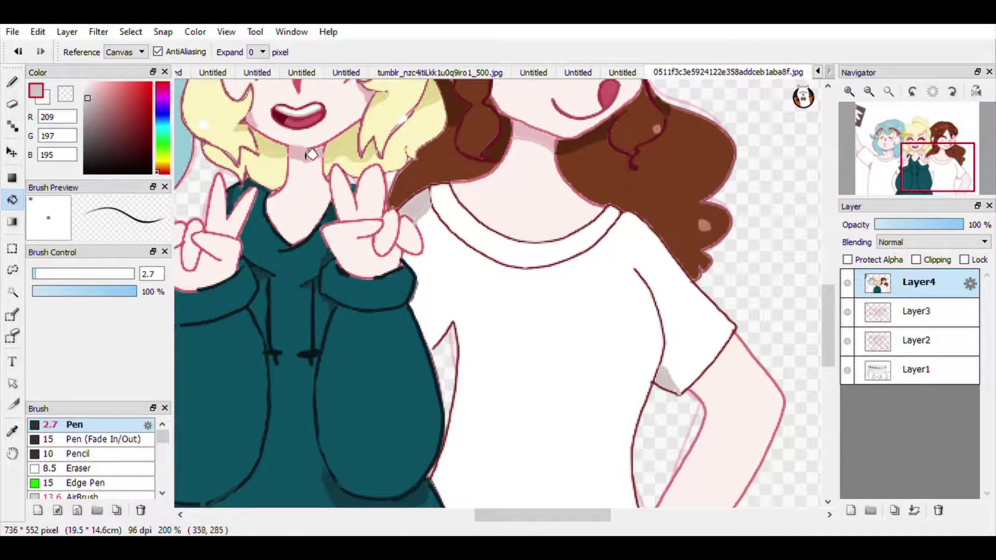
# Step: Shade the palms of the blonde girl's two peace-sign hands with the pink skin shadow (RGB 229, 188, 188)
pyautogui.rightClick(306, 157)
pyautogui.click(7, 89)
pyautogui.moveTo(370, 256); pyautogui.dragTo(394, 264)
pyautogui.click(12, 200)
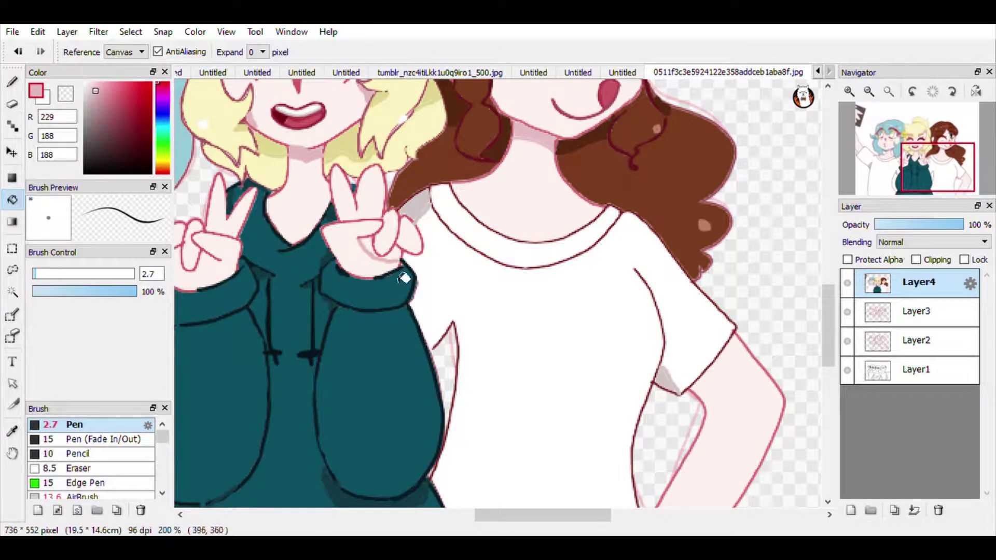
pyautogui.click(11, 83)
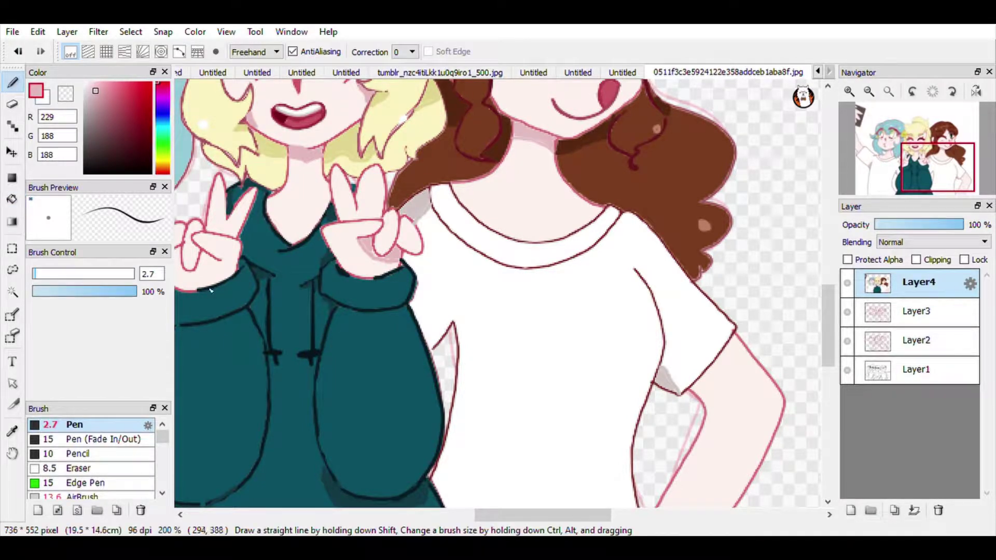
pyautogui.moveTo(214, 263); pyautogui.dragTo(206, 256)
pyautogui.click(870, 92)
pyautogui.click(870, 92)
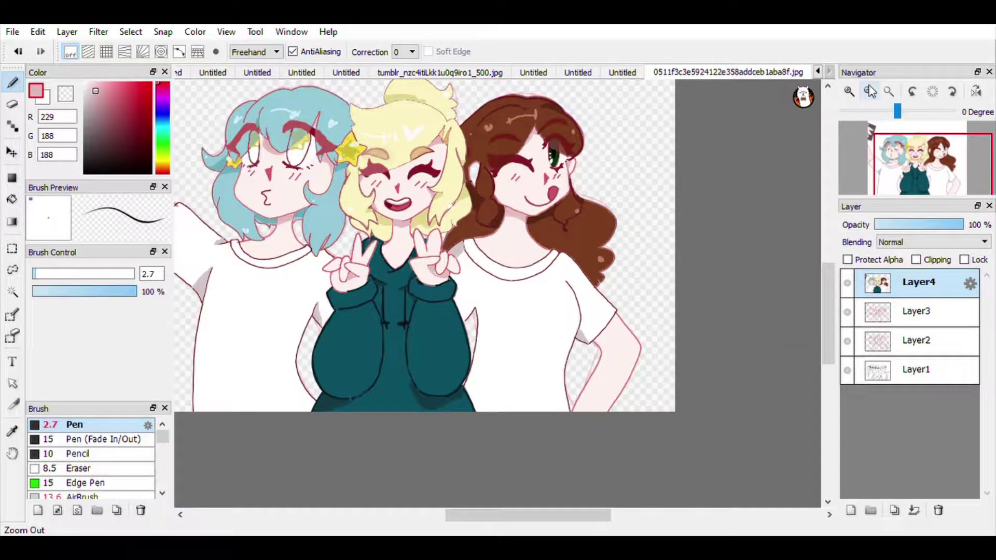
# Step: Start ribbing lines on the brown-haired girl's collar in Line mode at pen size 1, sampling the dark red outline colour
pyautogui.moveTo(133, 139); pyautogui.dragTo(49, 235)
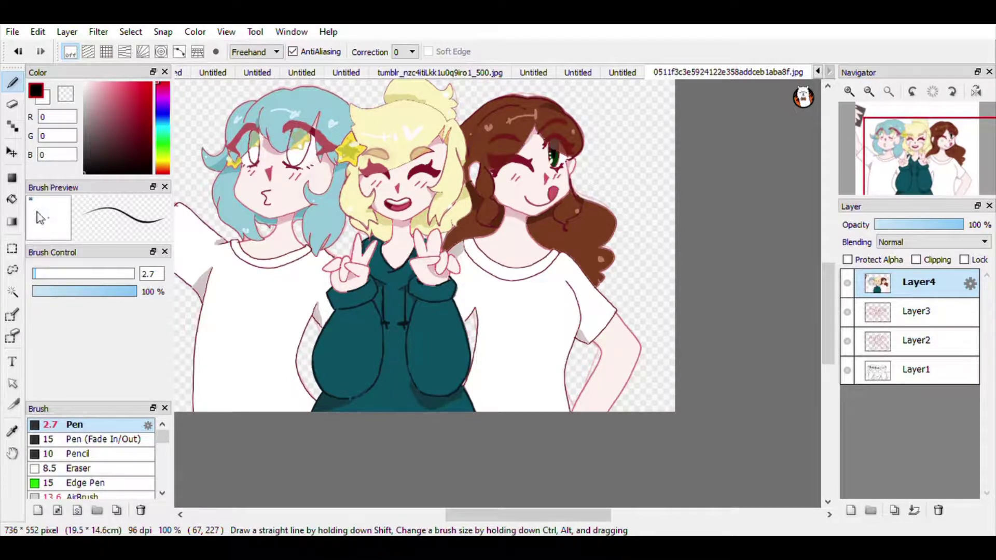
pyautogui.click(257, 51)
pyautogui.click(249, 70)
pyautogui.click(849, 91)
pyautogui.click(849, 91)
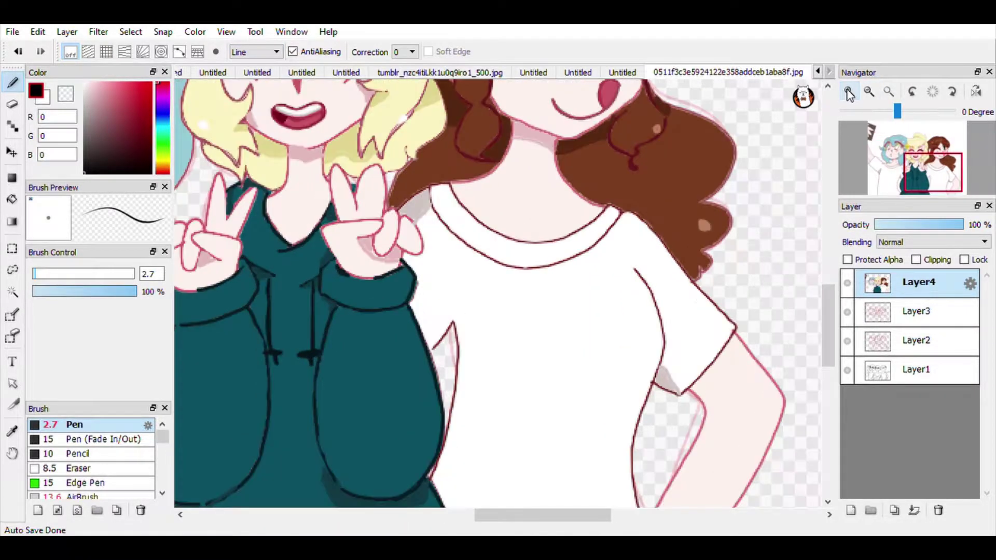
pyautogui.click(152, 274)
pyautogui.write('1')
pyautogui.moveTo(457, 197)
pyautogui.mouseDown()
pyautogui.moveTo(431, 206)
pyautogui.moveTo(456, 238)
pyautogui.mouseUp()
pyautogui.keyDown('alt'); pyautogui.click(470, 214); pyautogui.keyUp('alt')
pyautogui.rightClick(471, 213)
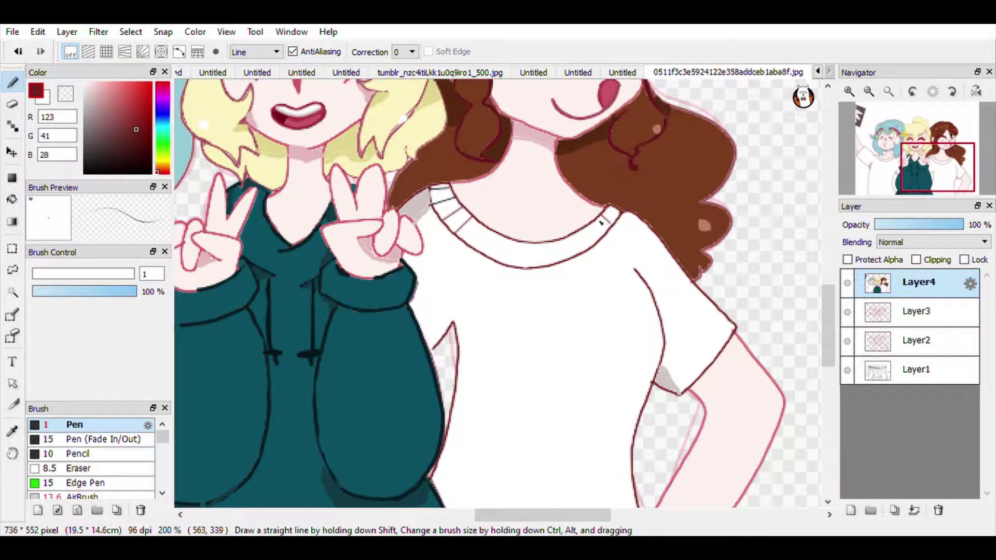
# Step: Complete the ribbing lines on the brown-haired girl's collar and add matching dark red ribbing to the blue-haired girl's collar
pyautogui.moveTo(604, 241); pyautogui.dragTo(605, 240)
pyautogui.moveTo(536, 242); pyautogui.dragTo(537, 268)
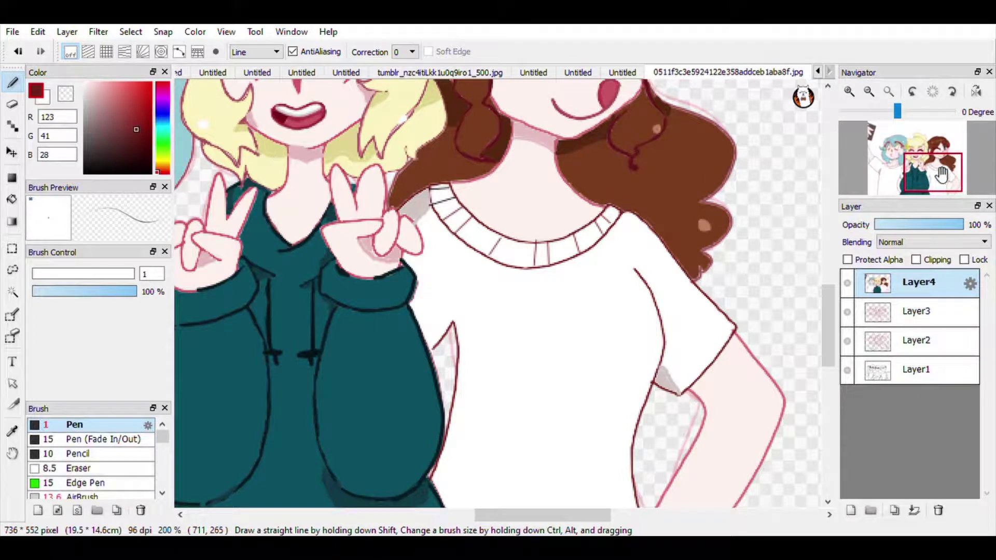
pyautogui.moveTo(942, 170); pyautogui.dragTo(888, 167)
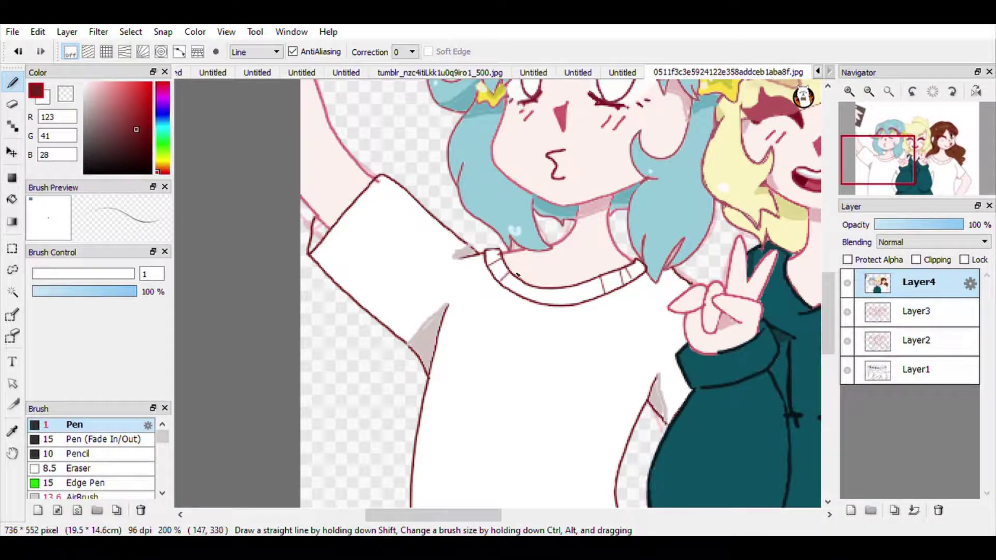
pyautogui.moveTo(560, 291); pyautogui.dragTo(563, 306)
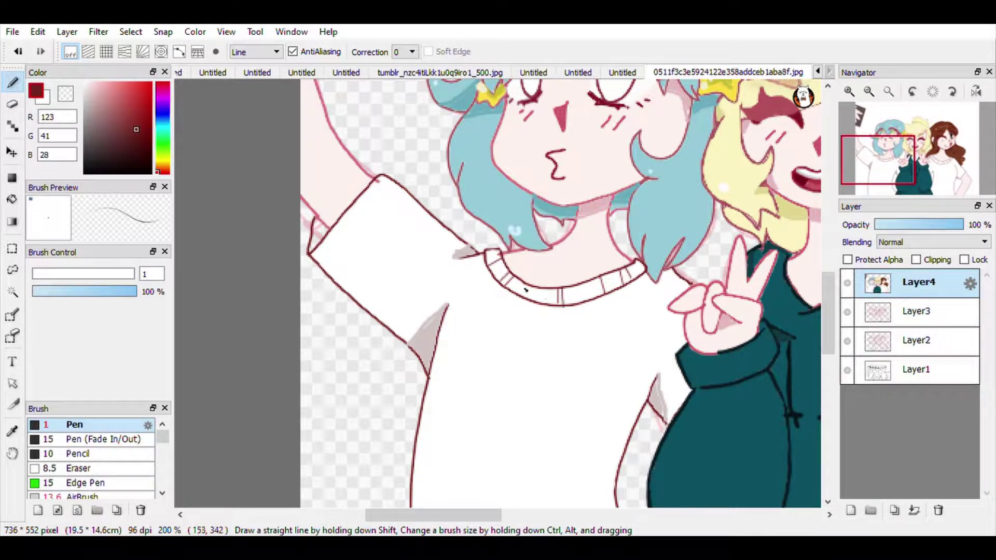
# Step: Paint darker blue (RGB 100, 166, 187) inside the narrow gap in the blue-haired girl's hair lock above her shoulder
pyautogui.keyDown('alt'); pyautogui.click(681, 234); pyautogui.keyUp('alt')
pyautogui.press('g')
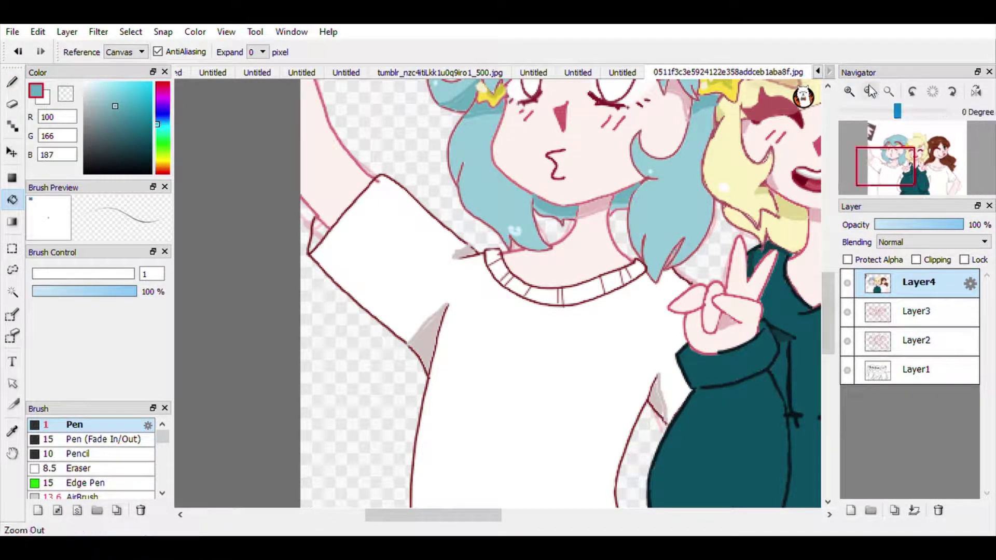
pyautogui.click(849, 91)
pyautogui.click(901, 173)
pyautogui.moveTo(902, 174); pyautogui.dragTo(904, 170)
pyautogui.click(13, 82)
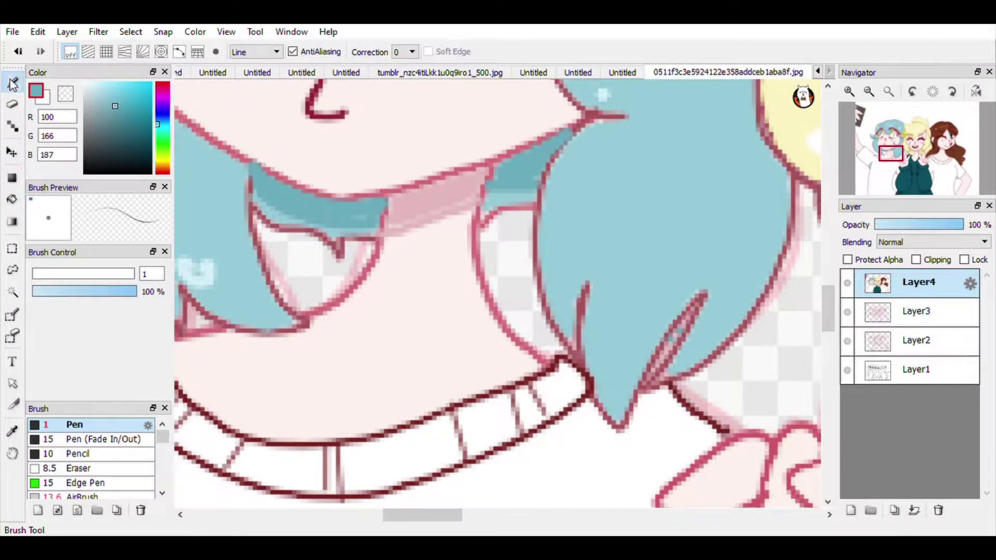
pyautogui.moveTo(677, 332)
pyautogui.mouseDown()
pyautogui.moveTo(656, 369)
pyautogui.moveTo(678, 318)
pyautogui.moveTo(691, 316)
pyautogui.moveTo(665, 360)
pyautogui.mouseUp()
pyautogui.click(869, 92)
pyautogui.click(869, 92)
pyautogui.click(869, 92)
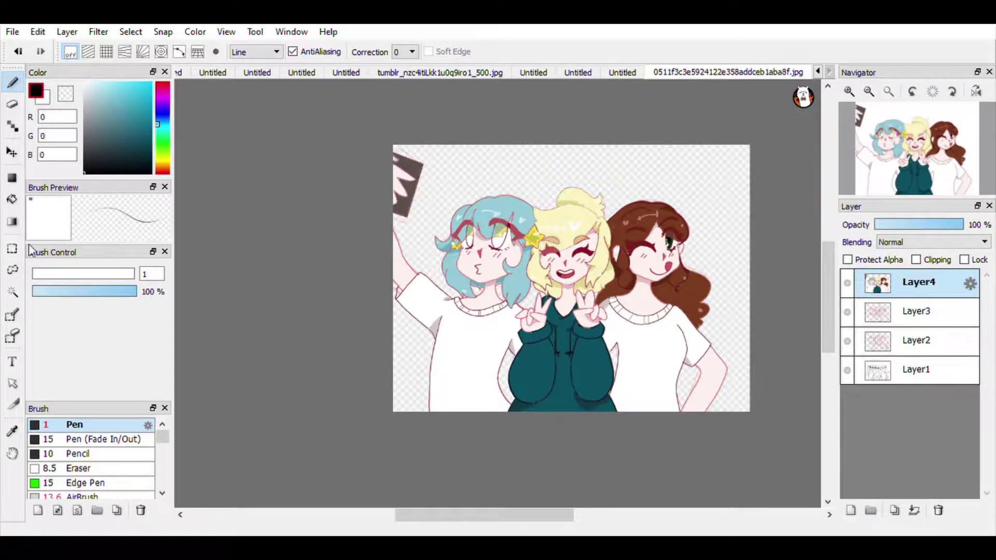
# Step: Set the pen back to Freehand drawing mode for lettering the brown-haired girl's shirt
pyautogui.click(849, 91)
pyautogui.click(250, 53)
pyautogui.click(251, 63)
pyautogui.moveTo(896, 157); pyautogui.dragTo(939, 189)
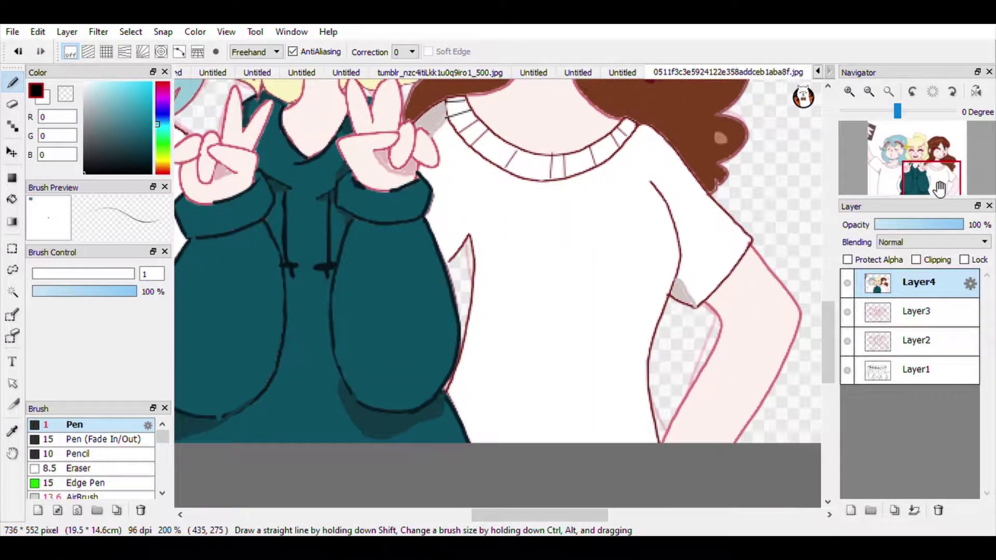
pyautogui.moveTo(508, 211); pyautogui.dragTo(504, 276)
pyautogui.moveTo(535, 209); pyautogui.dragTo(531, 270)
pyautogui.hotkey('ctrl', 'z')
pyautogui.hotkey('ctrl', 'z')
# Step: Write "# 1" in black on the brown-haired girl's shirt with the pen at size 2
pyautogui.moveTo(157, 276); pyautogui.dragTo(128, 281)
pyautogui.moveTo(546, 212); pyautogui.dragTo(542, 293)
pyautogui.moveTo(507, 220); pyautogui.dragTo(508, 292)
pyautogui.moveTo(493, 238); pyautogui.dragTo(561, 242)
pyautogui.moveTo(498, 264); pyautogui.dragTo(560, 271)
pyautogui.moveTo(603, 243); pyautogui.dragTo(610, 282)
pyautogui.moveTo(591, 284); pyautogui.dragTo(626, 284)
# Step: Write "ART MOM" in black beneath the "# 1" on the brown-haired girl's shirt
pyautogui.moveTo(522, 311); pyautogui.dragTo(534, 346)
pyautogui.moveTo(504, 336)
pyautogui.mouseDown()
pyautogui.moveTo(533, 332)
pyautogui.moveTo(590, 355)
pyautogui.mouseUp()
pyautogui.moveTo(590, 333); pyautogui.dragTo(626, 327)
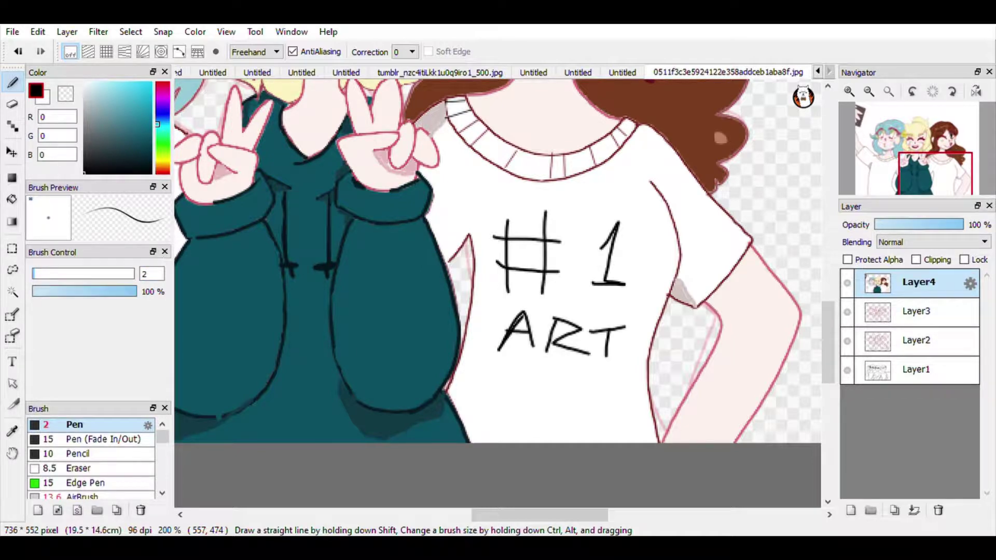
pyautogui.moveTo(487, 412); pyautogui.dragTo(521, 411)
pyautogui.moveTo(540, 379); pyautogui.dragTo(540, 380)
pyautogui.moveTo(569, 417); pyautogui.dragTo(604, 417)
# Step: Write "# 1" in black across the chest of the blue-haired girl's shirt
pyautogui.moveTo(912, 193); pyautogui.dragTo(857, 187)
pyautogui.moveTo(466, 226); pyautogui.dragTo(457, 285)
pyautogui.moveTo(500, 230); pyautogui.dragTo(494, 291)
pyautogui.moveTo(453, 240); pyautogui.dragTo(503, 248)
pyautogui.moveTo(455, 259); pyautogui.dragTo(574, 294)
# Step: Write "ART DAD" in black beneath the "# 1" on the blue-haired girl's shirt
pyautogui.moveTo(467, 313); pyautogui.dragTo(447, 368)
pyautogui.moveTo(473, 318); pyautogui.dragTo(480, 359)
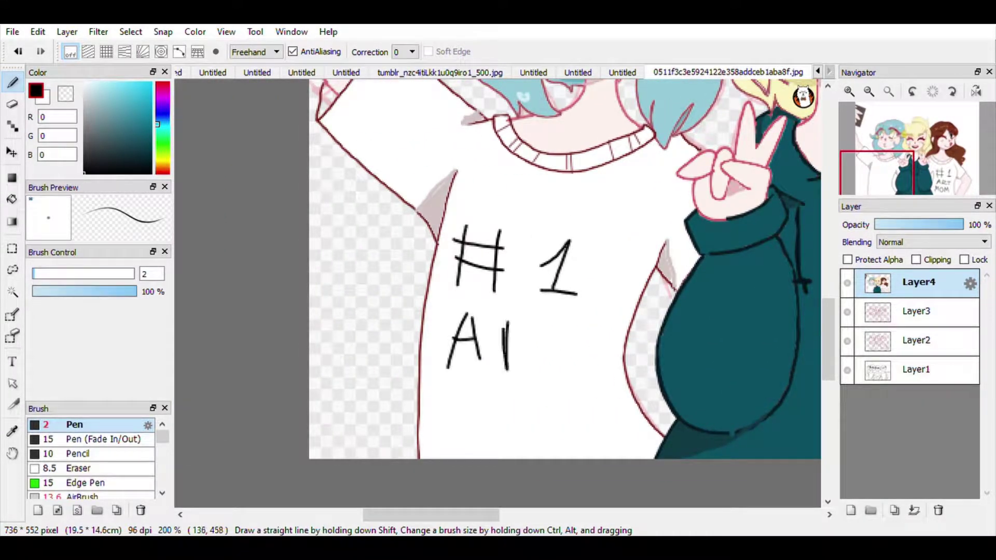
pyautogui.moveTo(505, 318)
pyautogui.mouseDown()
pyautogui.moveTo(510, 351)
pyautogui.moveTo(554, 369)
pyautogui.mouseUp()
pyautogui.moveTo(556, 327); pyautogui.dragTo(587, 323)
pyautogui.moveTo(467, 397); pyautogui.dragTo(468, 440)
pyautogui.moveTo(465, 397); pyautogui.dragTo(468, 442)
pyautogui.moveTo(530, 389); pyautogui.dragTo(513, 436)
pyautogui.moveTo(532, 391); pyautogui.dragTo(543, 431)
pyautogui.moveTo(519, 420)
pyautogui.mouseDown()
pyautogui.moveTo(542, 416)
pyautogui.moveTo(557, 435)
pyautogui.mouseUp()
pyautogui.moveTo(560, 386); pyautogui.dragTo(582, 412)
# Step: Examine the three characters up close and as a whole to check the drawing
pyautogui.click(869, 93)
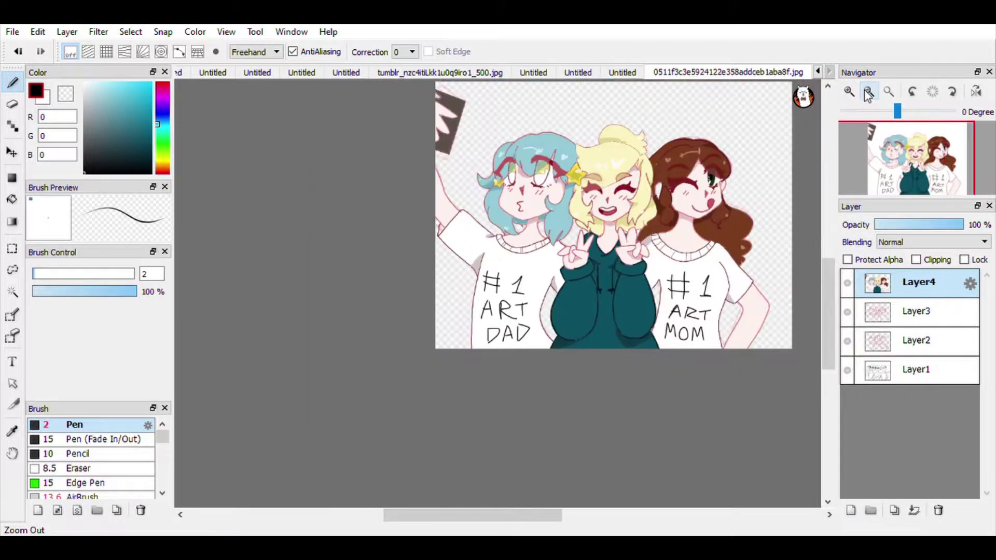
pyautogui.click(851, 94)
pyautogui.click(851, 95)
pyautogui.click(851, 94)
pyautogui.moveTo(878, 142); pyautogui.dragTo(924, 166)
pyautogui.click(869, 95)
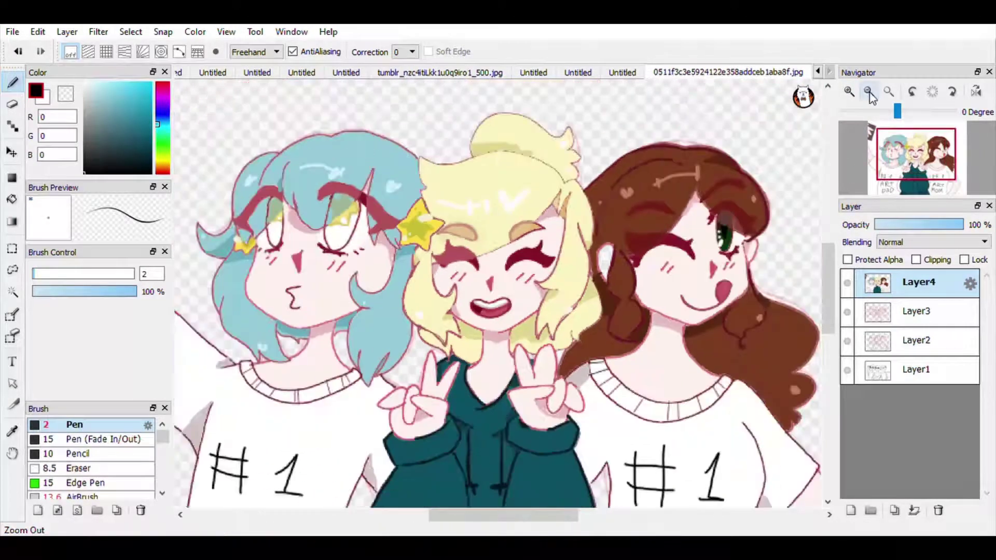
pyautogui.click(870, 94)
pyautogui.click(869, 95)
# Step: Delete the old sketch layer Layer1 and make Layer4 the active layer
pyautogui.click(578, 73)
pyautogui.click(773, 73)
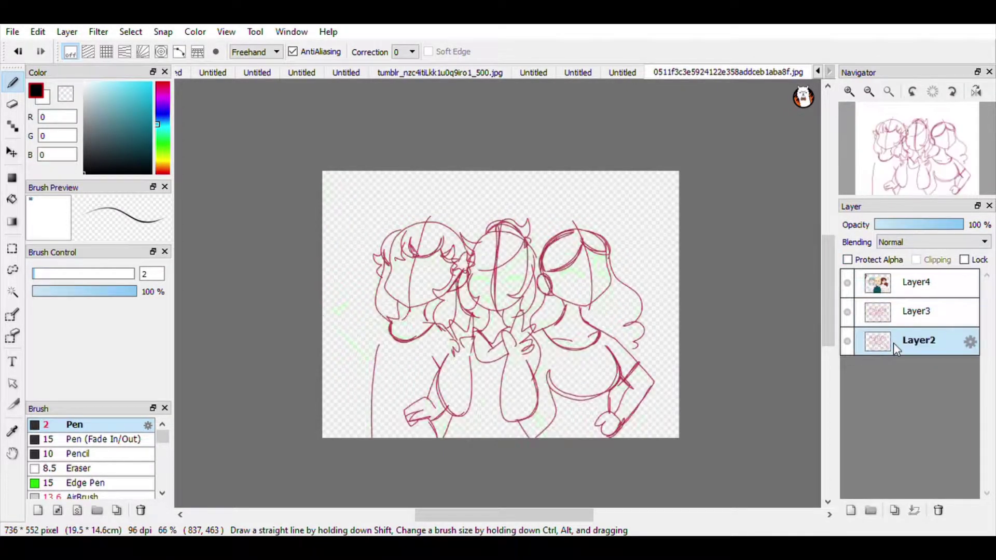
pyautogui.click(898, 312)
pyautogui.click(905, 294)
pyautogui.click(906, 320)
pyautogui.click(908, 287)
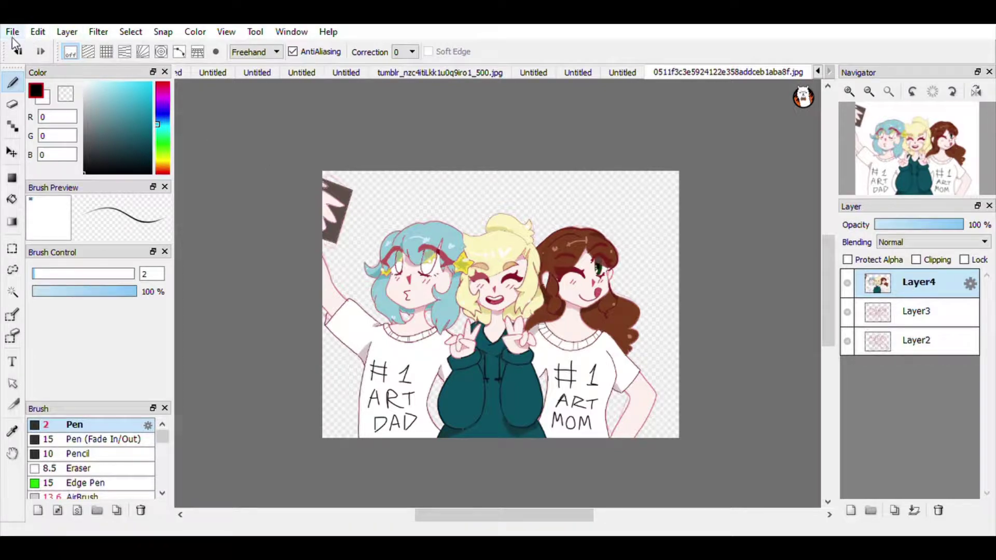
# Step: Open the city boioi.png background image and activate the rectangular Select tool
pyautogui.click(61, 87)
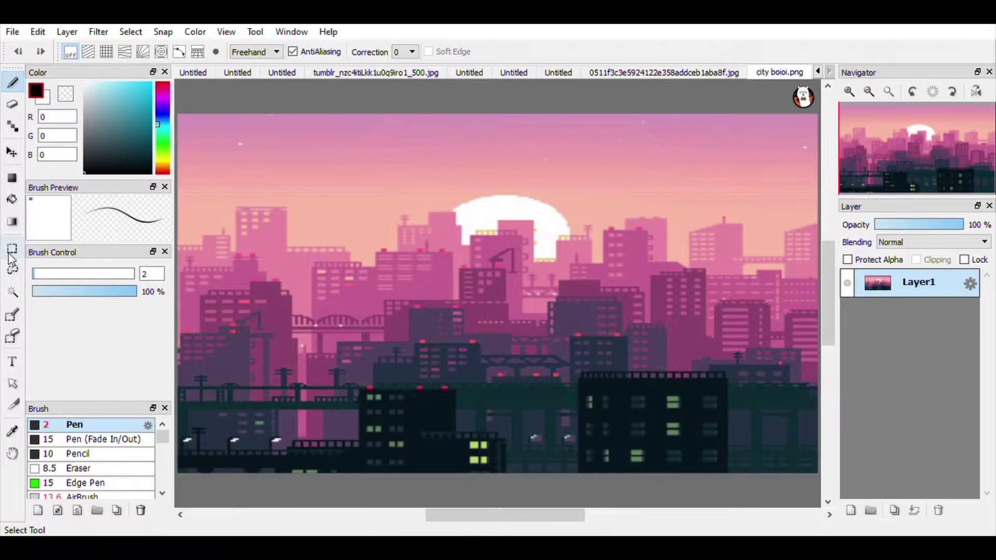
pyautogui.click(12, 250)
# Step: Copy the whole drawing of the three girls and paste it into the city boioi.png image
pyautogui.click(695, 72)
pyautogui.moveTo(288, 152); pyautogui.dragTo(732, 468)
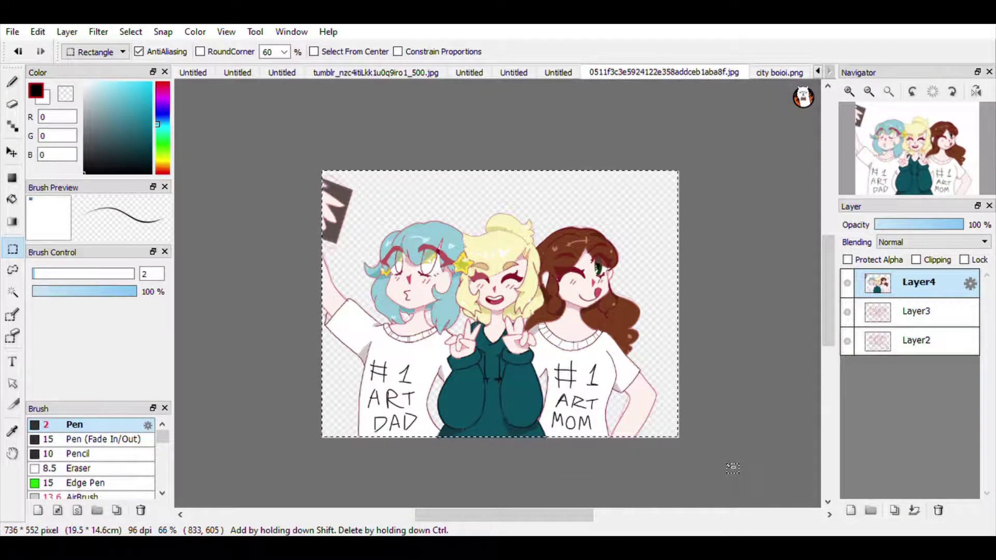
pyautogui.click(779, 72)
pyautogui.hotkey('ctrl', 'v')
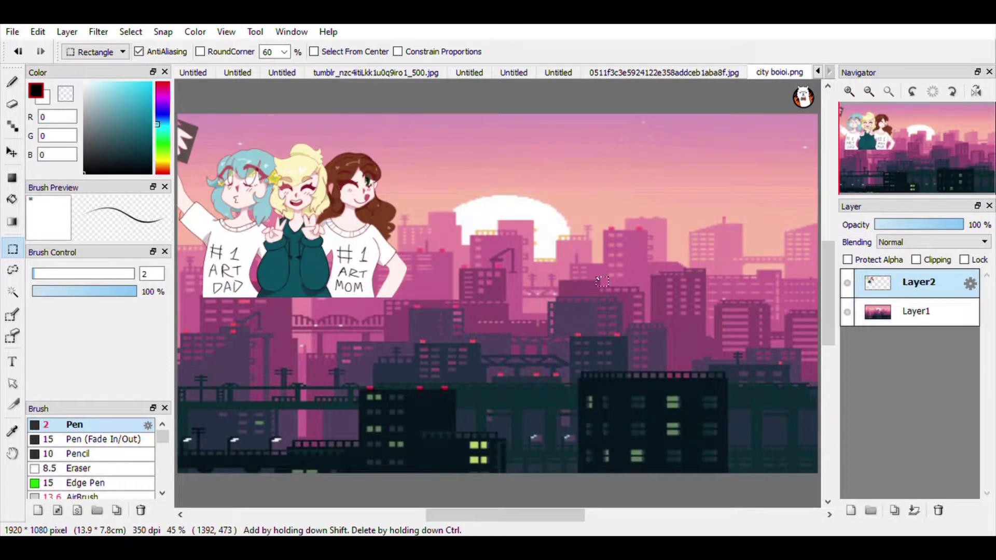
# Step: Try to enlarge the pasted girls to fill the city image's canvas, with the city layer hidden
pyautogui.click(869, 93)
pyautogui.click(848, 312)
pyautogui.moveTo(251, 162); pyautogui.dragTo(533, 352)
pyautogui.hotkey('ctrl', 't')
pyautogui.moveTo(346, 268); pyautogui.dragTo(474, 335)
pyautogui.moveTo(318, 155)
pyautogui.mouseDown()
pyautogui.moveTo(261, 154)
pyautogui.moveTo(326, 163)
pyautogui.mouseUp()
pyautogui.moveTo(327, 282); pyautogui.dragTo(281, 290)
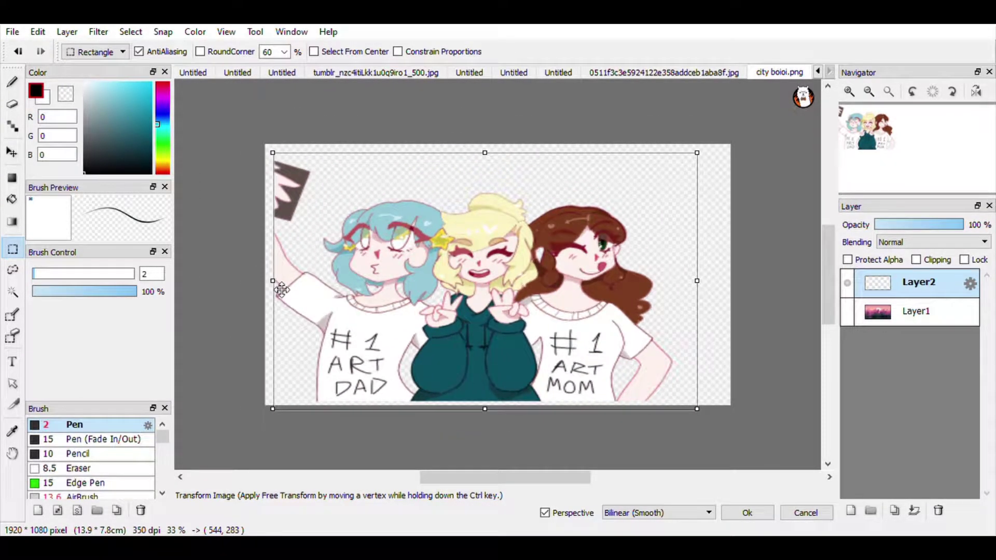
pyautogui.click(806, 512)
pyautogui.click(749, 440)
# Step: Delete the layer with the pasted girls from the city image
pyautogui.click(856, 303)
pyautogui.click(927, 289)
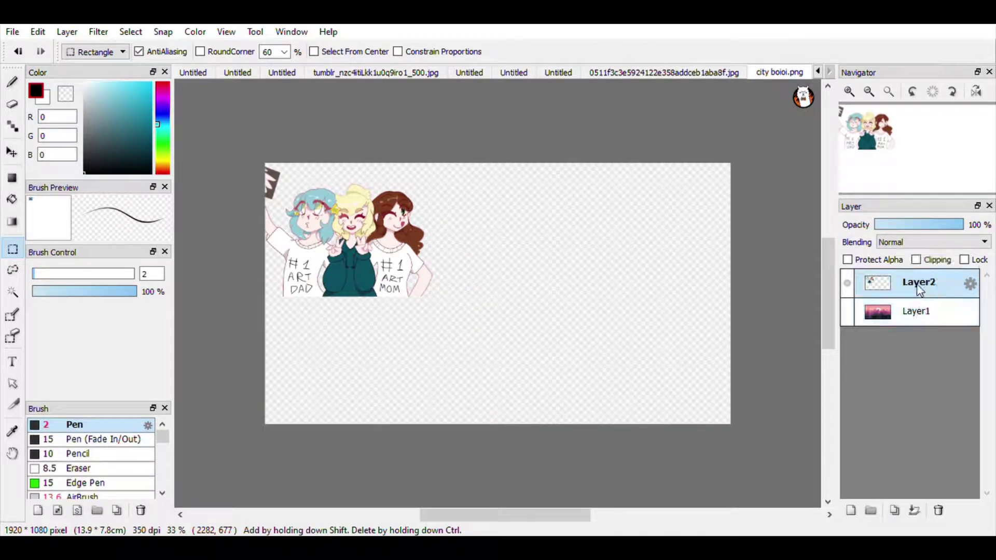
pyautogui.click(938, 511)
# Step: Copy the whole city image and paste it into the drawing of the three girls
pyautogui.moveTo(246, 157); pyautogui.dragTo(702, 439)
pyautogui.hotkey('ctrl', 'c')
pyautogui.click(664, 72)
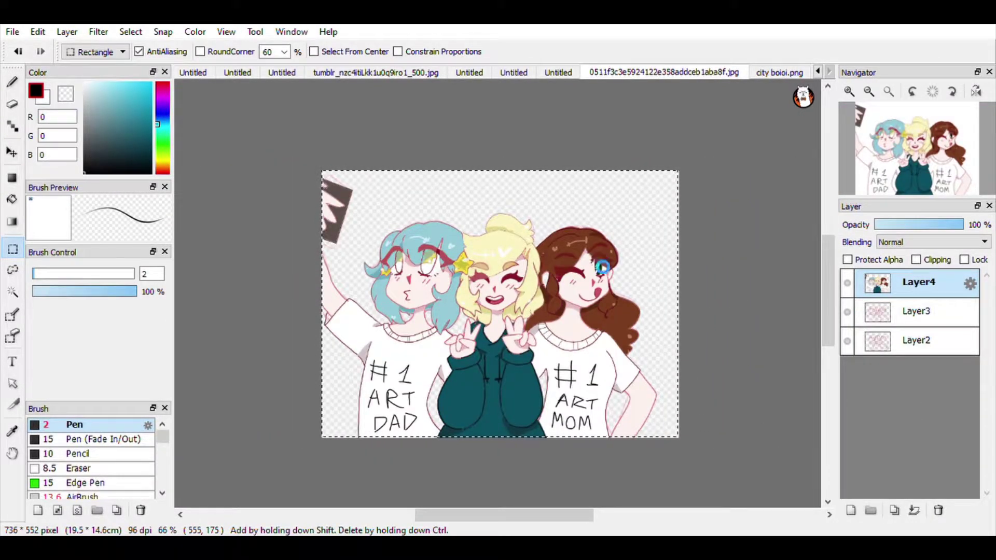
pyautogui.hotkey('ctrl', 'v')
# Step: Adjust the pasted city image with a transform and place its layer directly below Layer4
pyautogui.hotkey('ctrl', 't')
pyautogui.moveTo(681, 421); pyautogui.dragTo(707, 422)
pyautogui.moveTo(932, 312); pyautogui.dragTo(905, 295)
pyautogui.click(762, 292)
pyautogui.click(219, 32)
pyautogui.click(914, 347)
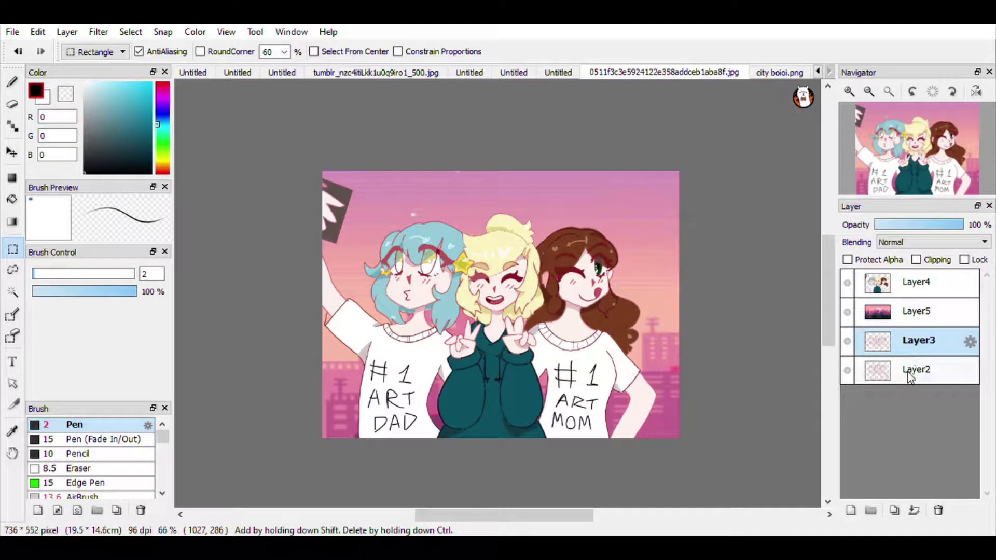
# Step: Delete Layer3 and Layer2 below the pasted city layer
pyautogui.click(912, 374)
pyautogui.click(939, 512)
pyautogui.click(939, 512)
# Step: Dot small white stars into the sky on the city layer with the size 2 pen
pyautogui.press('x')
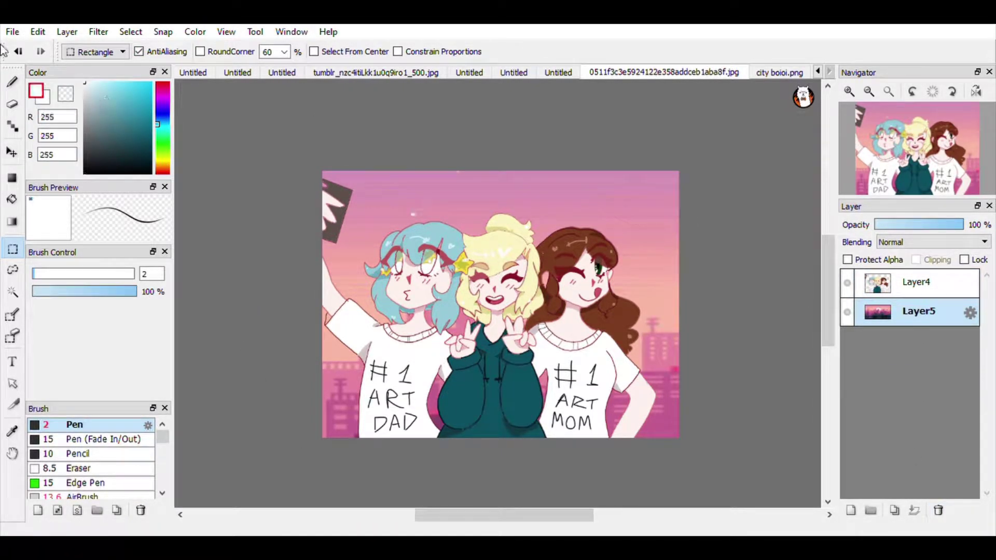
pyautogui.press('b')
pyautogui.click(613, 214)
pyautogui.click(632, 198)
pyautogui.click(651, 229)
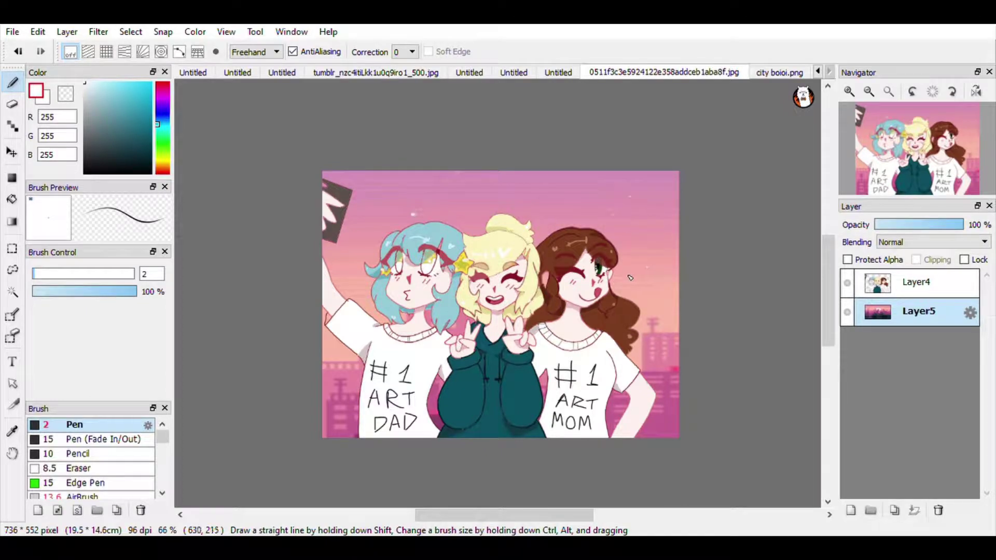
# Step: Set the pen size to 6 and dot larger white stars across the sky of the city layer
pyautogui.moveTo(153, 274); pyautogui.dragTo(137, 277)
pyautogui.write('6')
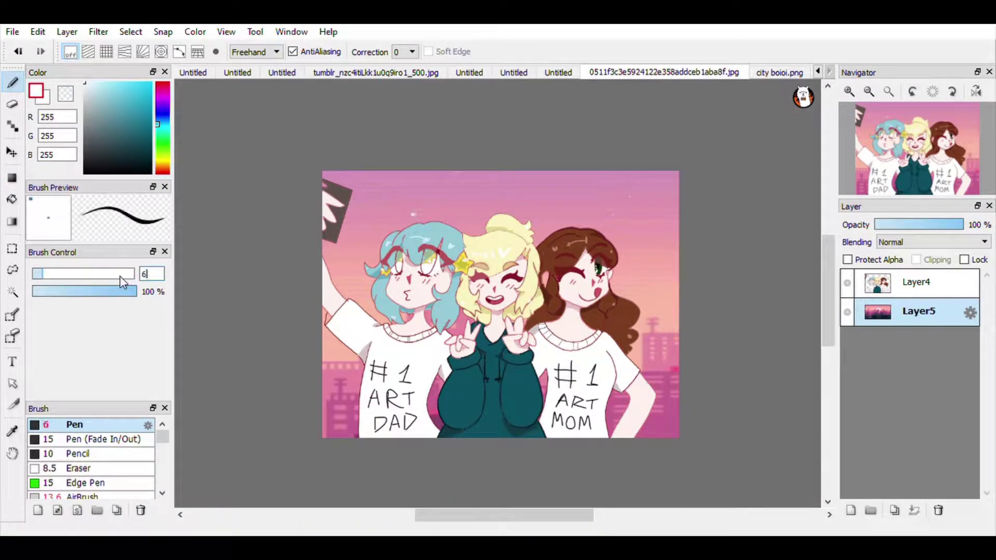
pyautogui.click(591, 196)
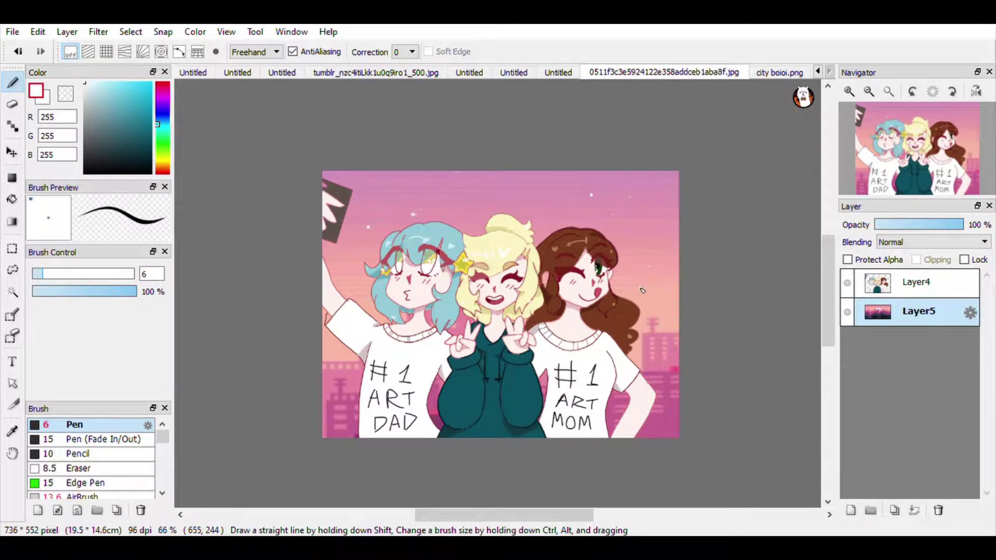
pyautogui.click(641, 289)
pyautogui.click(657, 250)
pyautogui.click(330, 349)
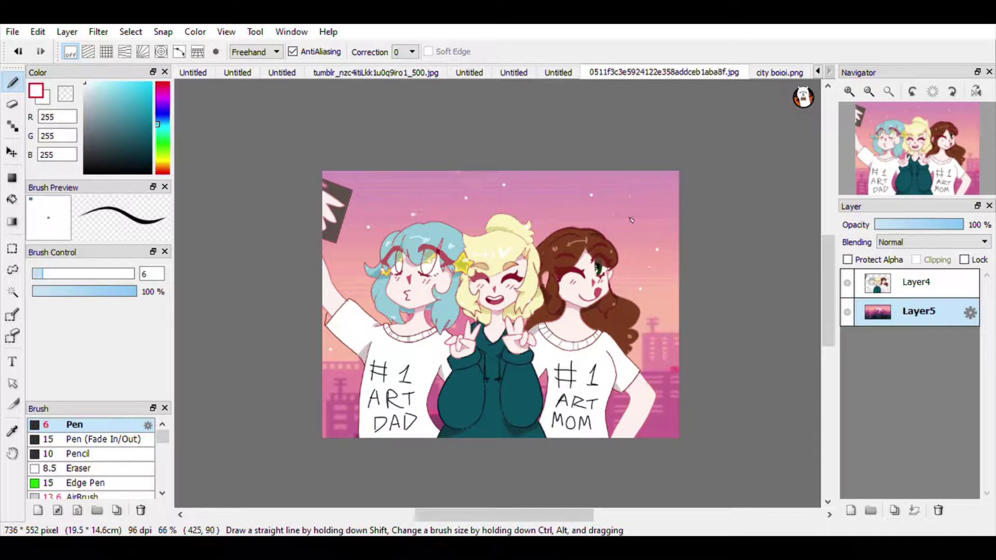
pyautogui.click(898, 285)
pyautogui.click(847, 312)
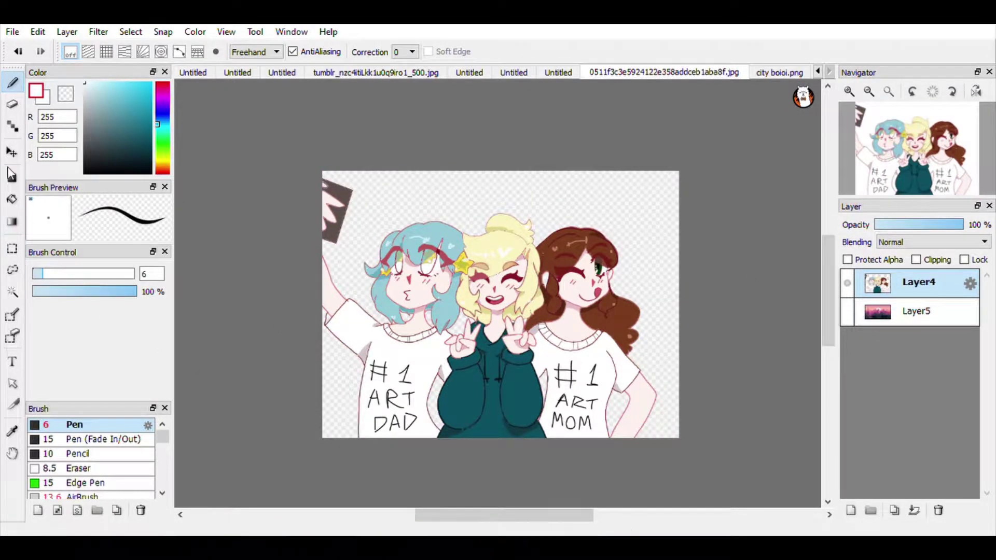
pyautogui.click(84, 102)
pyautogui.click(12, 177)
pyautogui.click(11, 200)
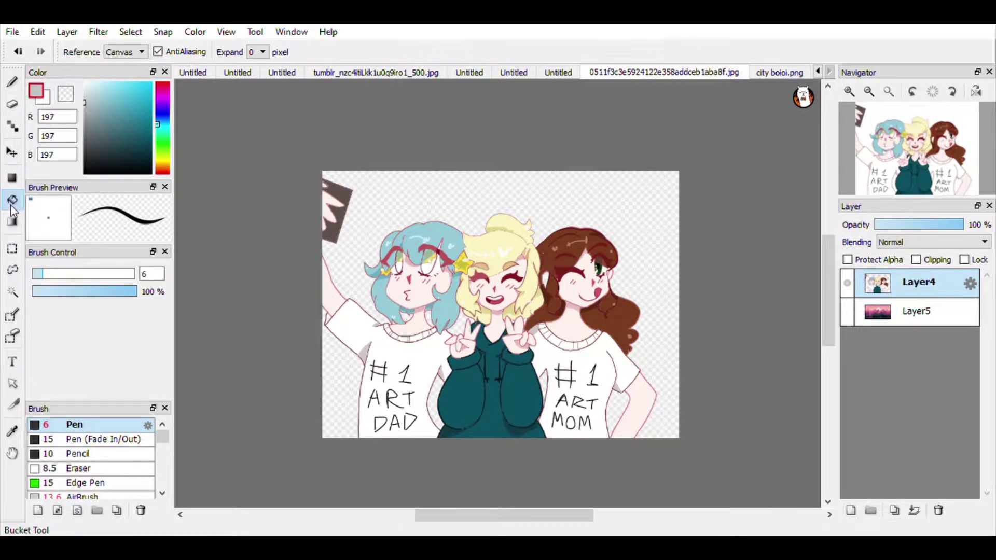
pyautogui.click(847, 312)
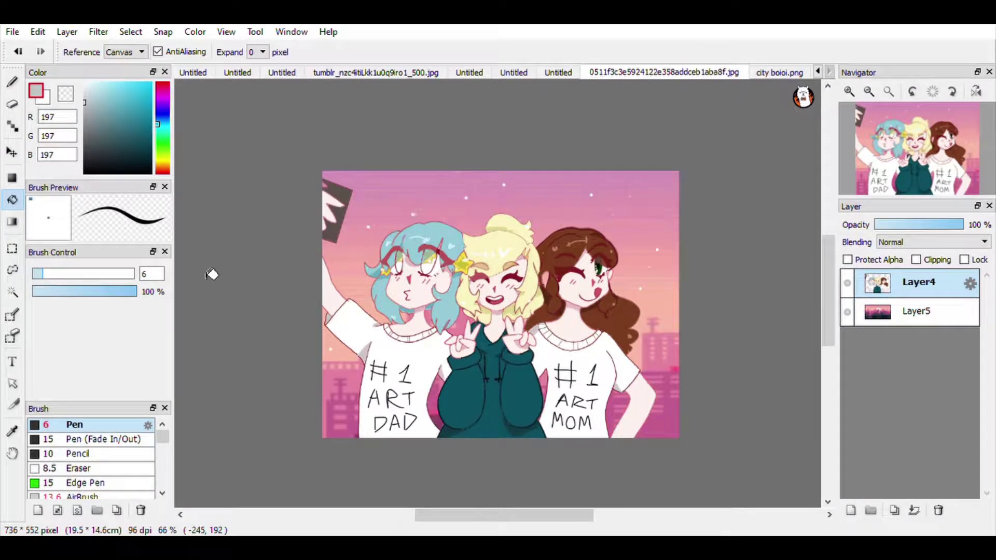
pyautogui.click(925, 312)
pyautogui.click(924, 294)
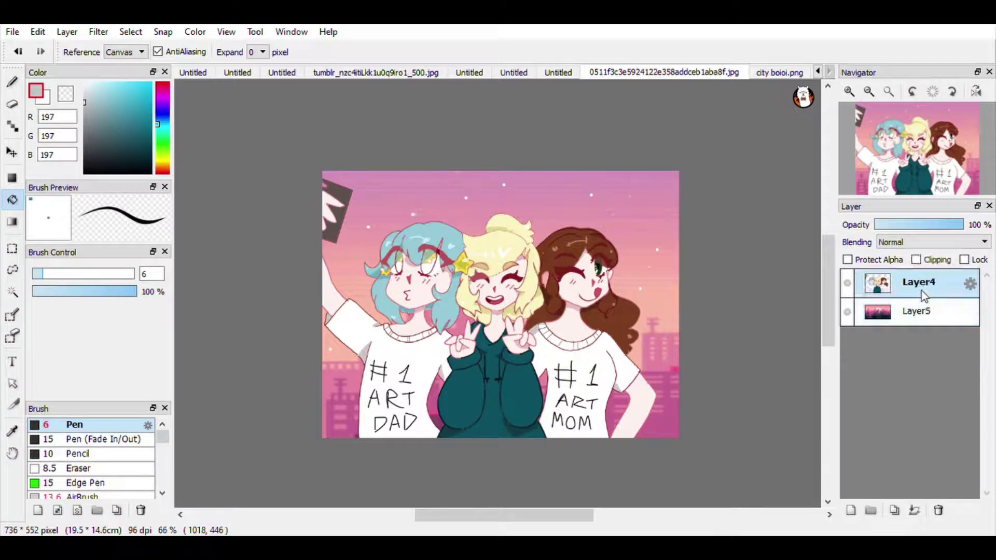
pyautogui.click(853, 511)
pyautogui.hotkey('ctrl', 'z')
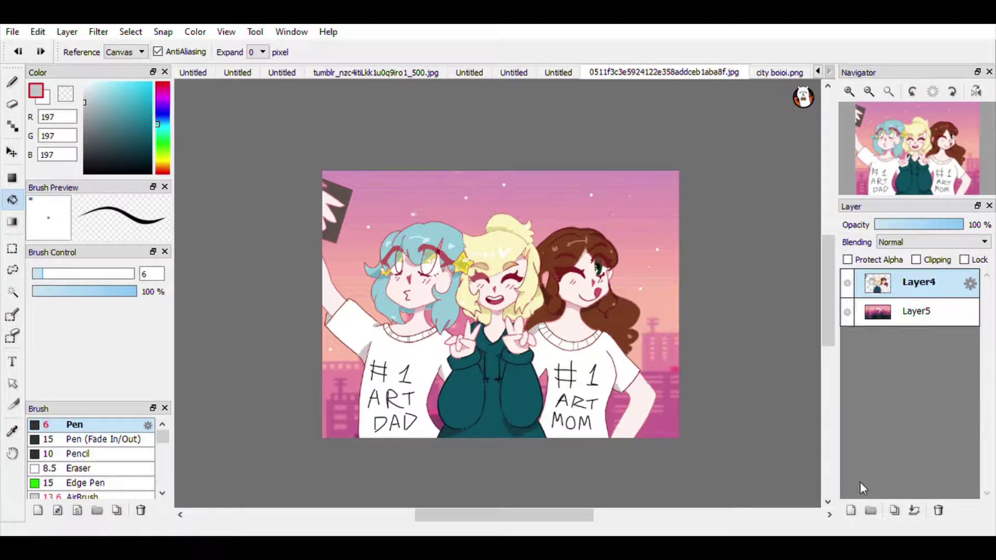
# Step: Add a new layer between the girls' layer and the city layer, and hide the girls' layer
pyautogui.click(902, 311)
pyautogui.click(853, 512)
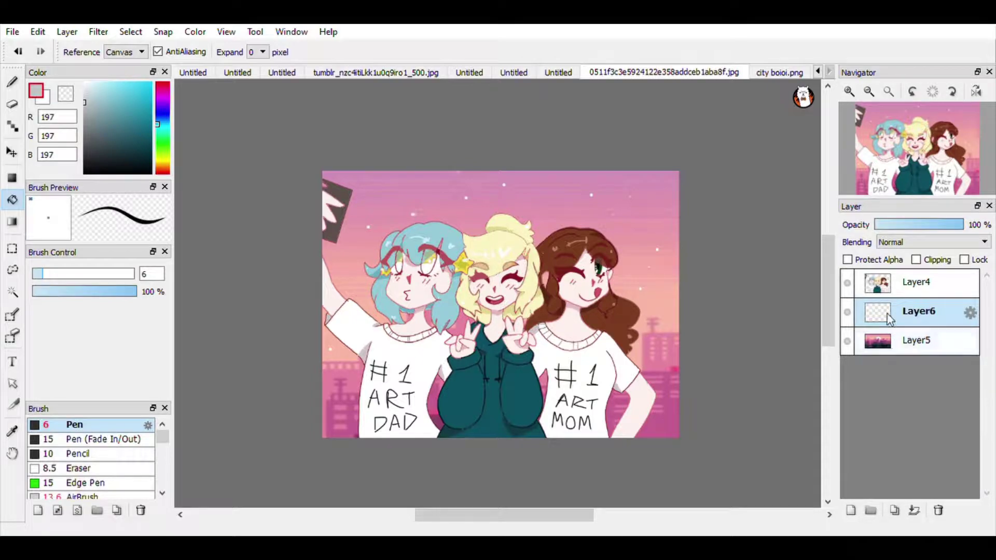
pyautogui.click(847, 283)
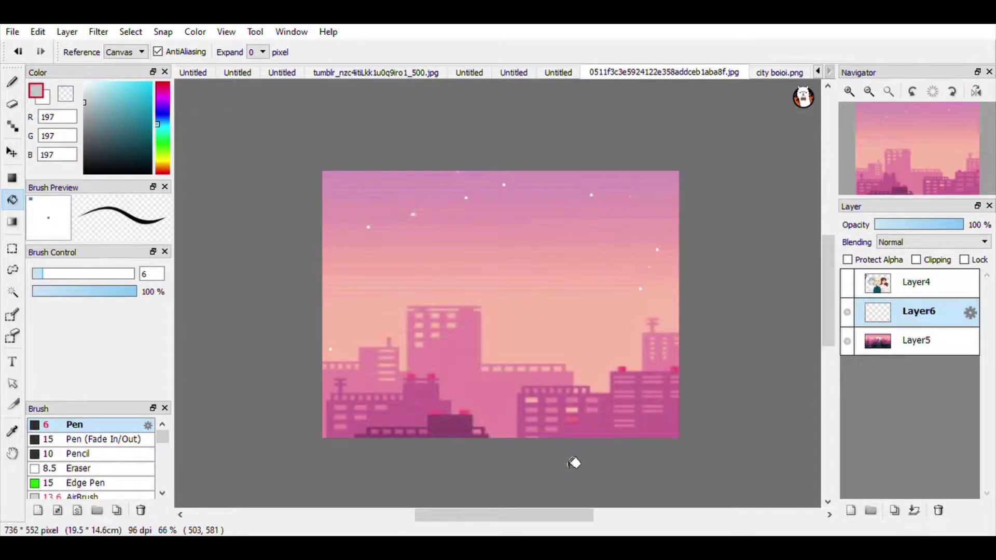
pyautogui.click(850, 286)
pyautogui.click(850, 286)
# Step: Delete the city image layer, keeping the girls' layer hidden
pyautogui.click(915, 339)
pyautogui.click(938, 510)
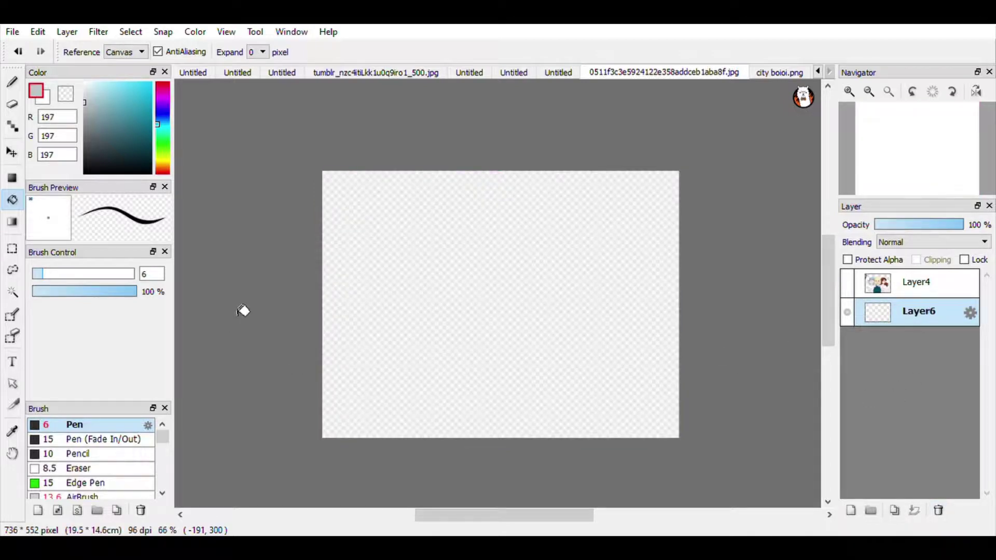
pyautogui.click(848, 283)
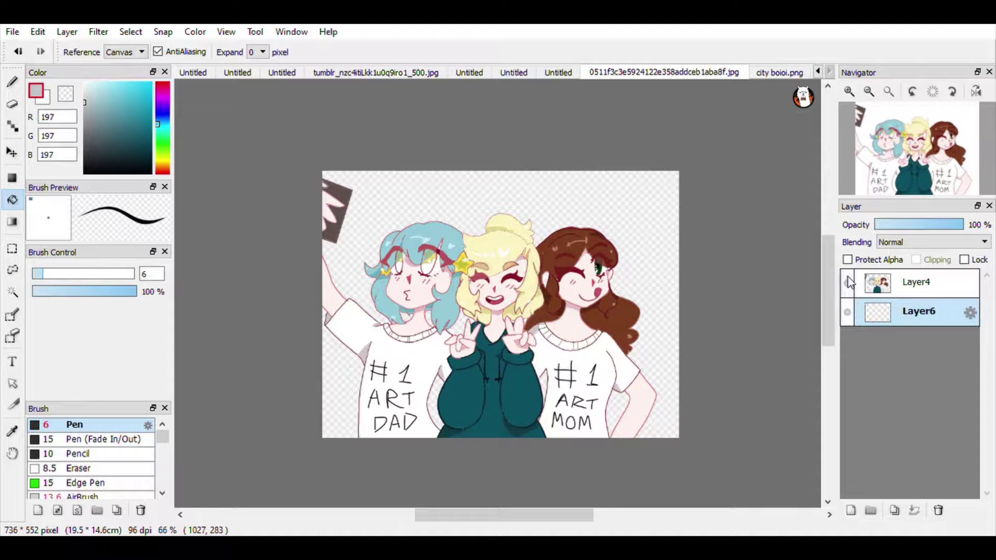
pyautogui.click(847, 283)
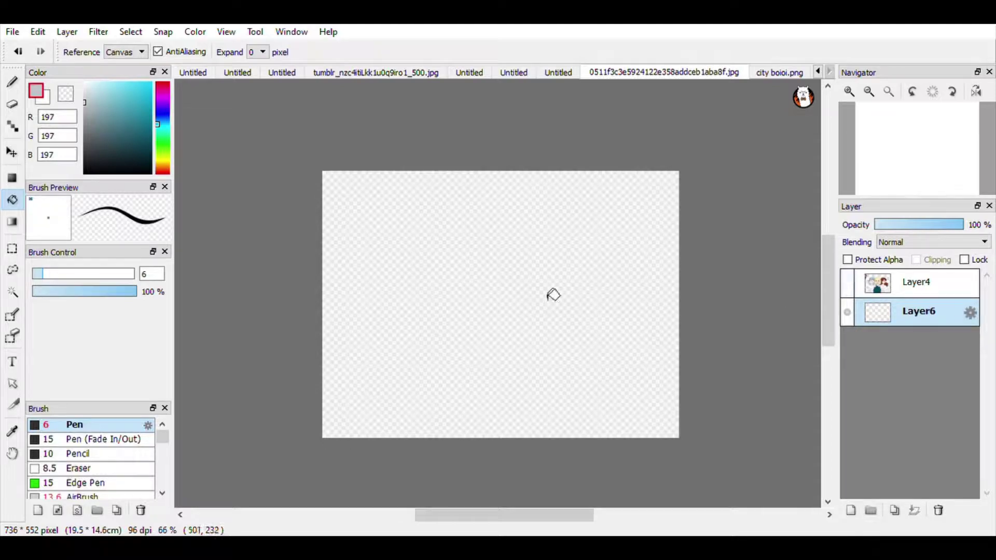
# Step: Fill Layer6 with a vertical linear gradient from light blue at the top to pink (R 247, G 162, B 255) at the bottom
pyautogui.moveTo(113, 117)
pyautogui.mouseDown()
pyautogui.moveTo(127, 85)
pyautogui.moveTo(119, 98)
pyautogui.moveTo(108, 82)
pyautogui.mouseUp()
pyautogui.click(45, 104)
pyautogui.click(14, 226)
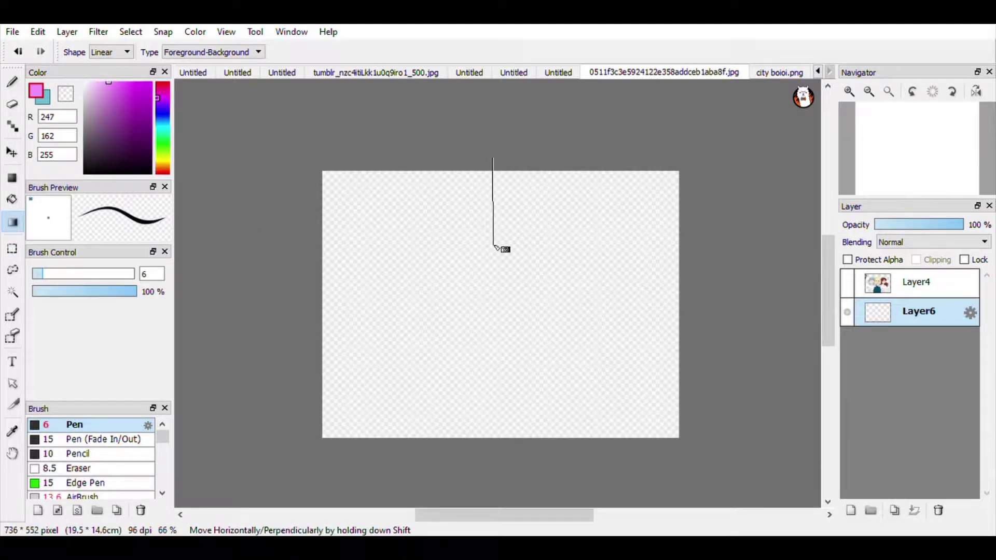
pyautogui.moveTo(500, 160); pyautogui.dragTo(500, 493)
pyautogui.moveTo(503, 456); pyautogui.dragTo(493, 133)
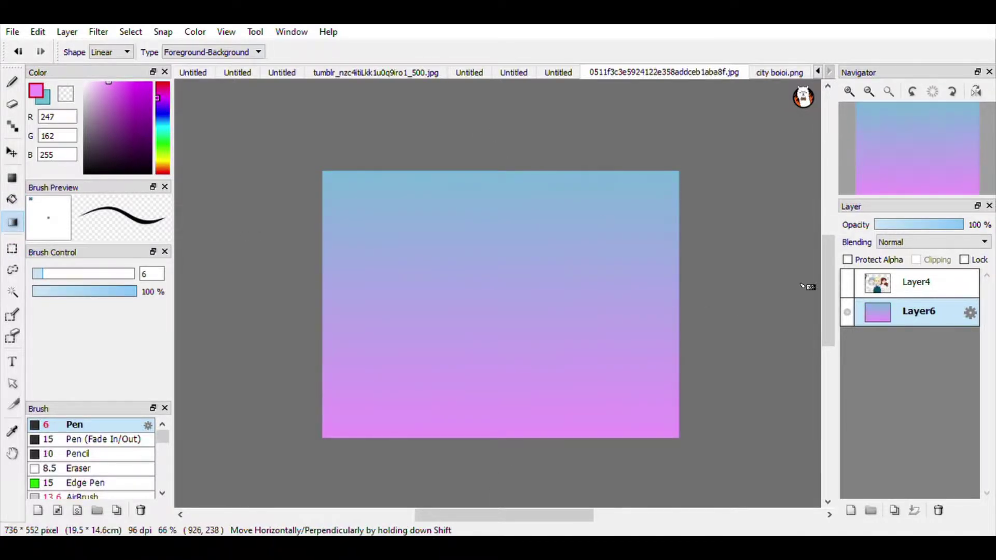
pyautogui.click(848, 282)
pyautogui.click(849, 283)
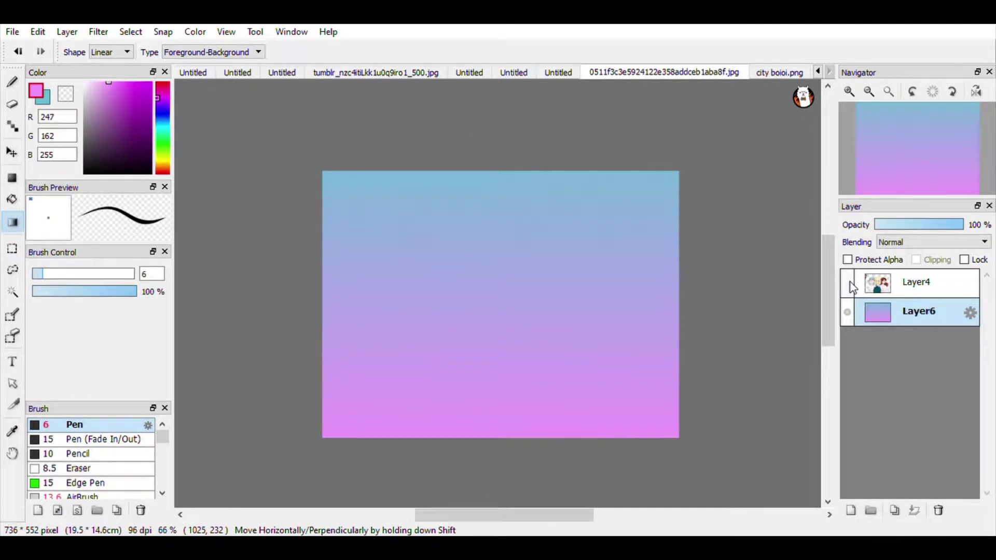
pyautogui.click(848, 283)
pyautogui.click(847, 312)
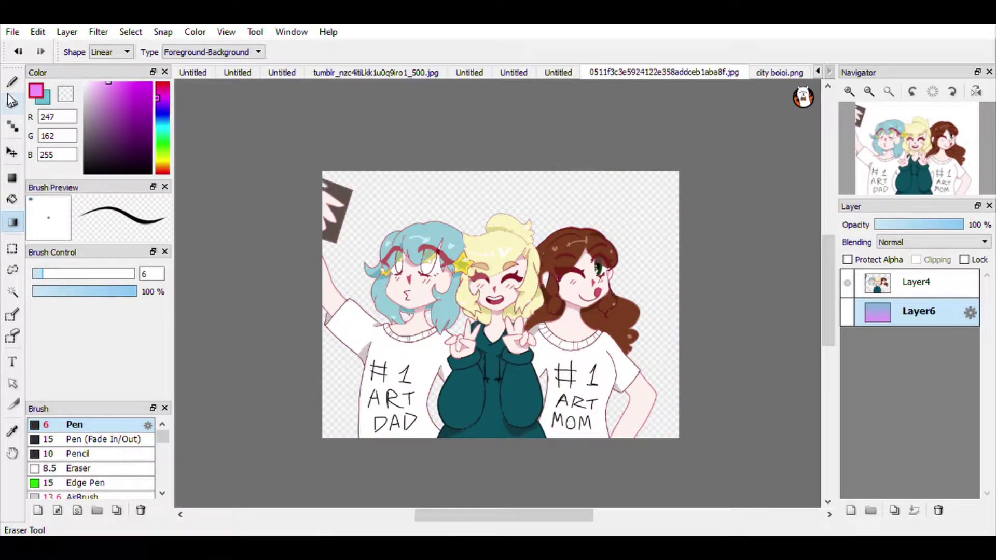
pyautogui.click(919, 282)
pyautogui.click(12, 199)
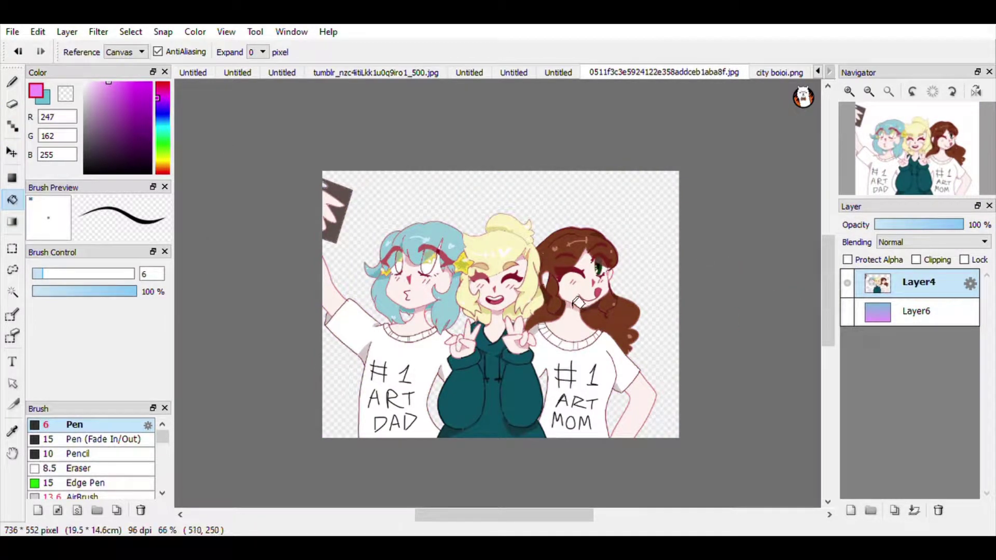
pyautogui.keyDown('alt'); pyautogui.click(553, 291); pyautogui.keyUp('alt')
pyautogui.click(847, 313)
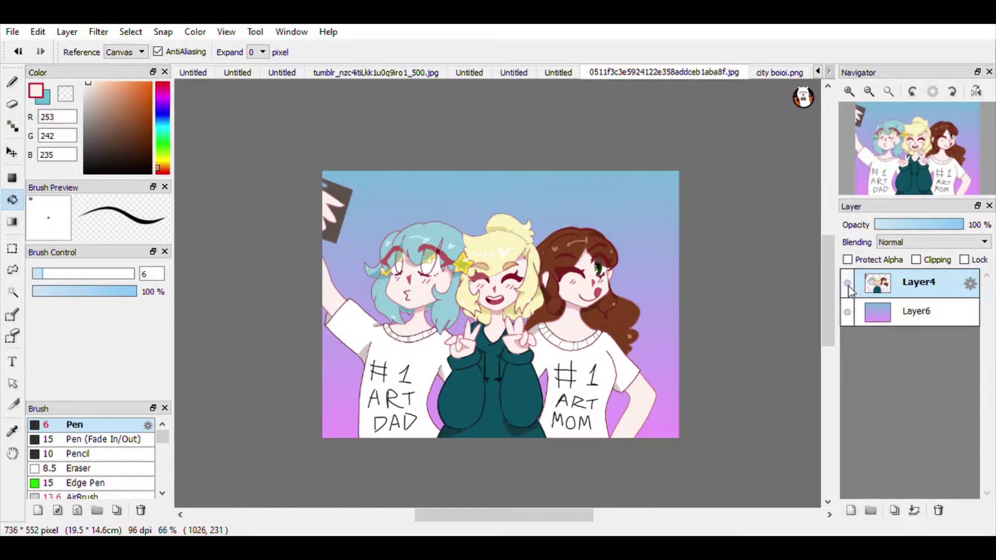
pyautogui.click(849, 287)
pyautogui.click(84, 173)
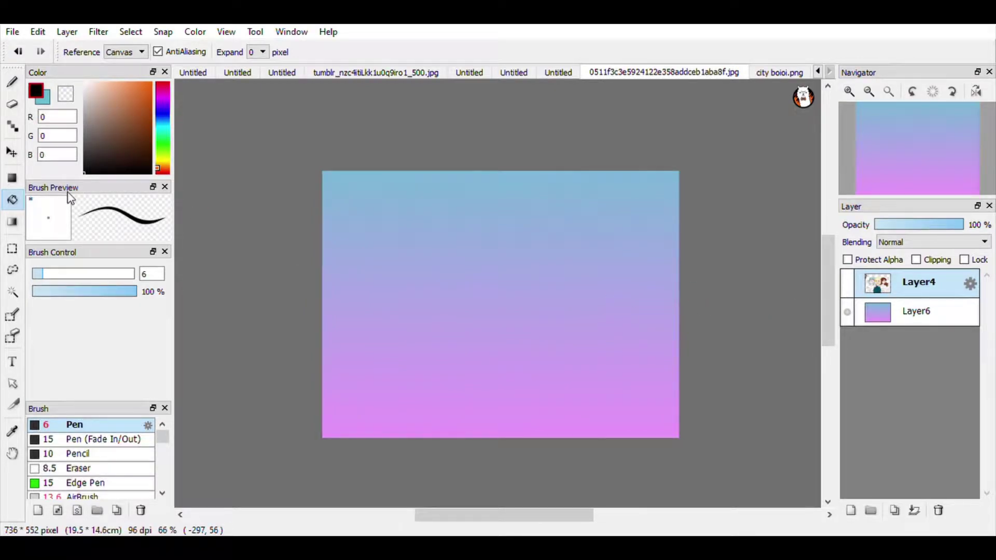
# Step: Add a new layer above the gradient and set up the pen for straight lines in dark purple (R 62, G 48, B 67)
pyautogui.click(888, 316)
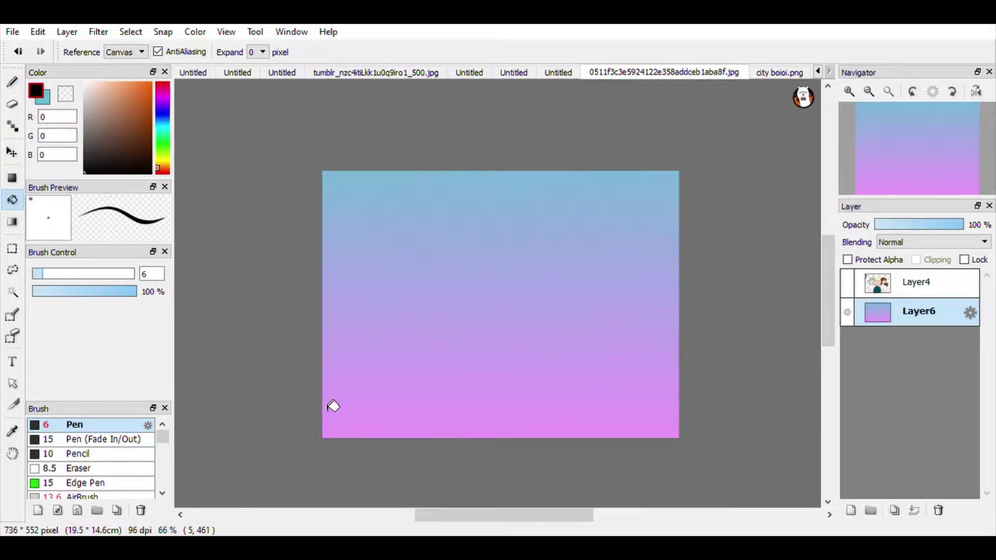
pyautogui.keyDown('alt'); pyautogui.click(352, 424); pyautogui.keyUp('alt')
pyautogui.click(115, 98)
pyautogui.moveTo(114, 98); pyautogui.dragTo(103, 150)
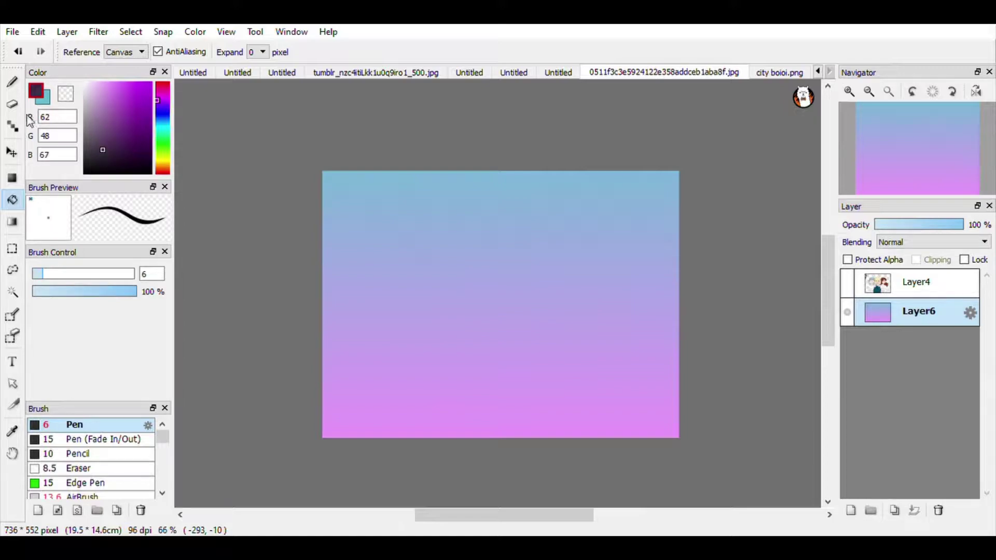
pyautogui.click(12, 83)
pyautogui.click(256, 52)
pyautogui.click(249, 73)
pyautogui.click(850, 511)
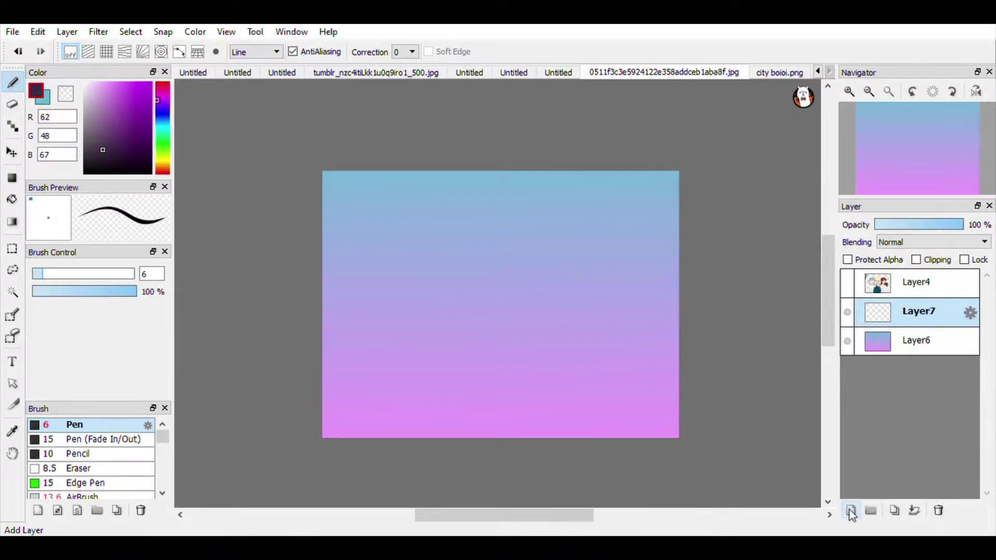
# Step: Draw straight-line outlines of three box-shaped buildings along the canvas's lower edge, at the left, centre and right
pyautogui.moveTo(318, 339)
pyautogui.mouseDown()
pyautogui.moveTo(382, 342)
pyautogui.moveTo(338, 383)
pyautogui.moveTo(235, 369)
pyautogui.mouseUp()
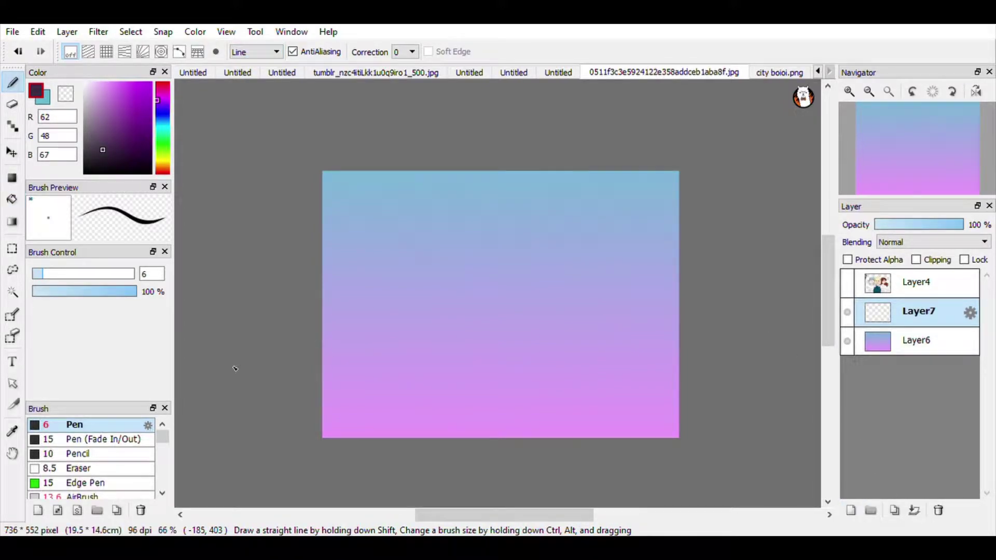
pyautogui.click(767, 73)
pyautogui.click(712, 72)
pyautogui.moveTo(315, 360)
pyautogui.mouseDown()
pyautogui.moveTo(390, 361)
pyautogui.moveTo(389, 455)
pyautogui.mouseUp()
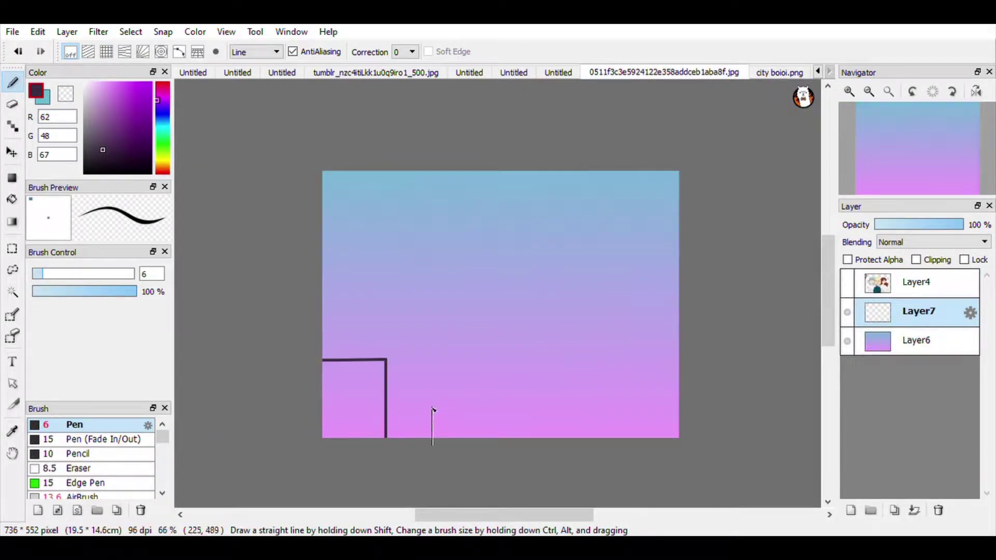
pyautogui.moveTo(690, 344)
pyautogui.mouseDown()
pyautogui.moveTo(603, 343)
pyautogui.moveTo(606, 460)
pyautogui.mouseUp()
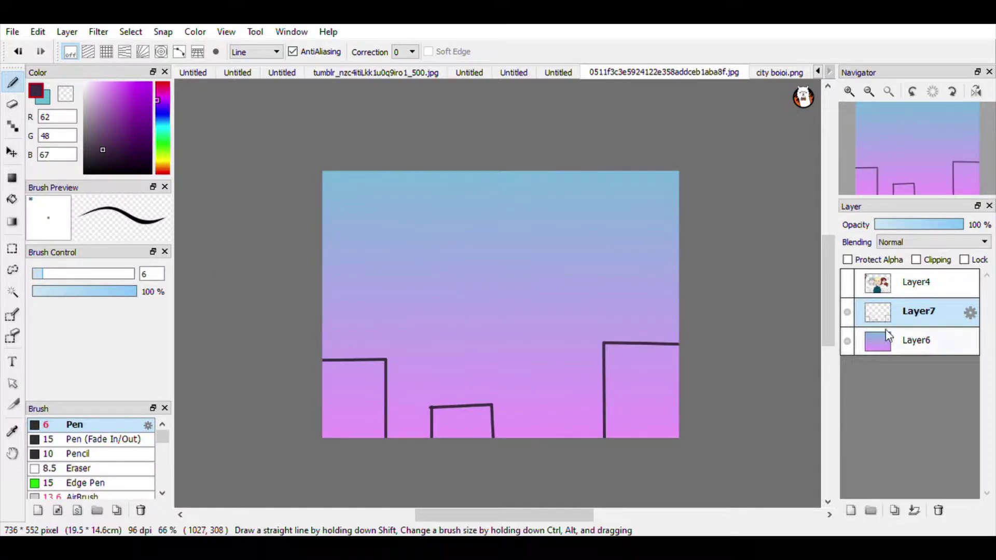
# Step: Hide the gradient layer and fill the three outlined buildings with dark purple
pyautogui.click(847, 341)
pyautogui.click(13, 200)
pyautogui.click(355, 399)
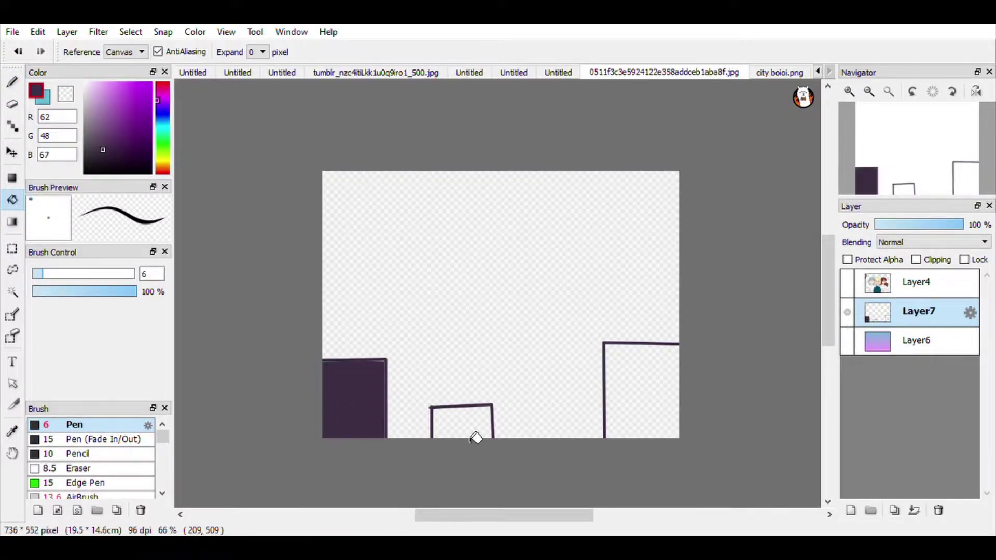
pyautogui.click(459, 421)
pyautogui.click(654, 392)
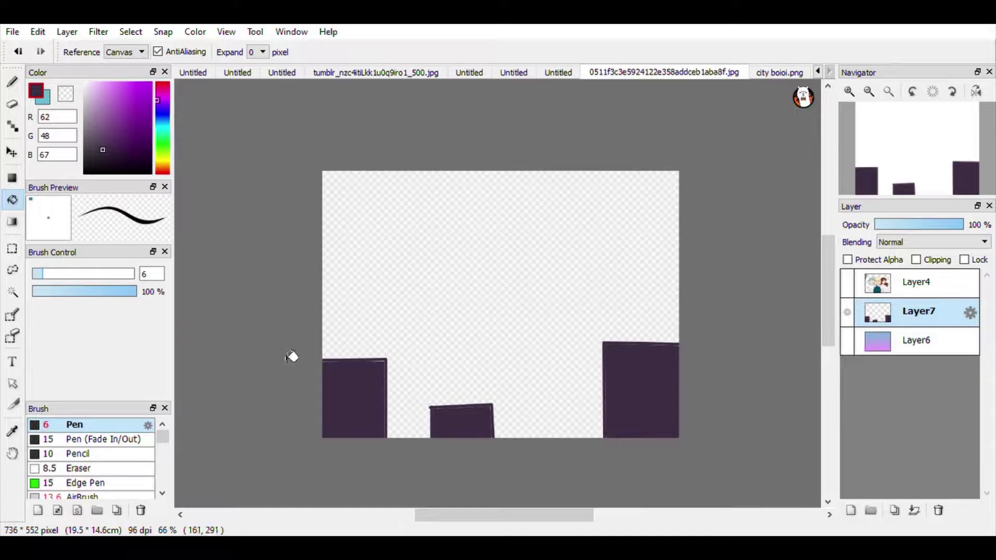
# Step: Outline four more buildings behind and between the dark ones with straight lines in medium purple (R 160, G 109, B 175)
pyautogui.moveTo(109, 127); pyautogui.dragTo(109, 111)
pyautogui.click(13, 82)
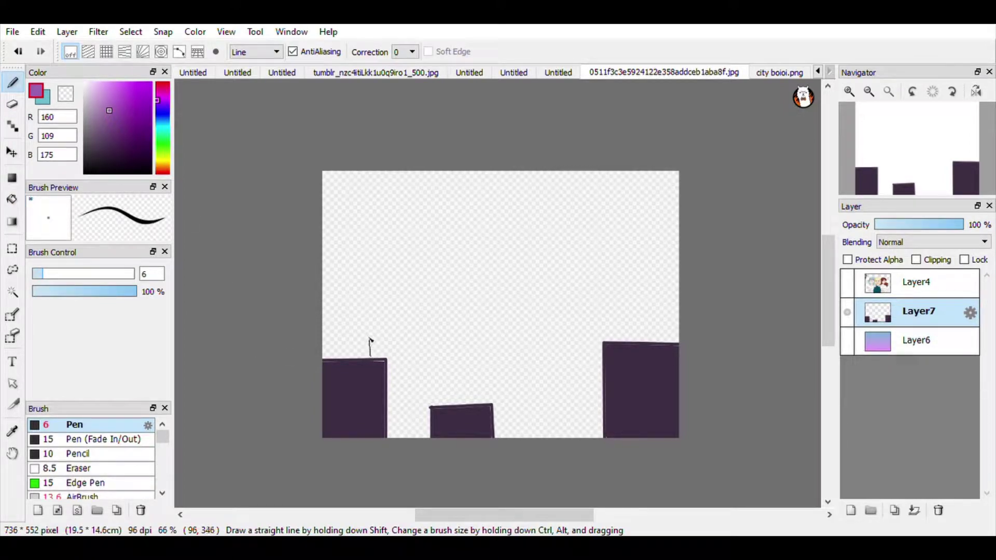
pyautogui.moveTo(370, 340); pyautogui.dragTo(371, 322)
pyautogui.moveTo(413, 364)
pyautogui.mouseDown()
pyautogui.moveTo(409, 466)
pyautogui.moveTo(426, 321)
pyautogui.moveTo(421, 354)
pyautogui.moveTo(516, 352)
pyautogui.mouseUp()
pyautogui.moveTo(516, 352); pyautogui.dragTo(536, 413)
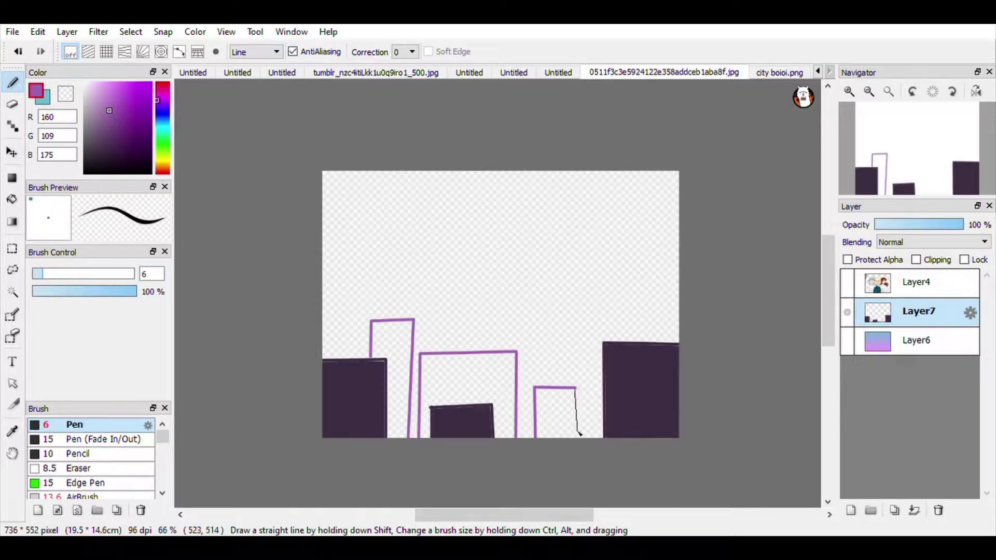
pyautogui.moveTo(591, 447); pyautogui.dragTo(592, 309)
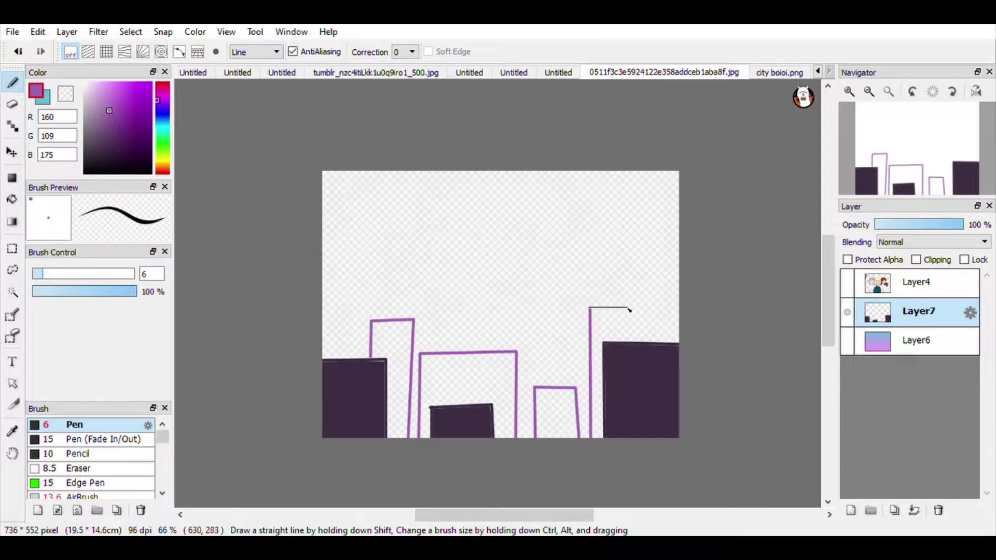
pyautogui.moveTo(628, 342); pyautogui.dragTo(628, 344)
# Step: Fill the four newly outlined buildings with the same medium purple
pyautogui.click(12, 199)
pyautogui.click(402, 354)
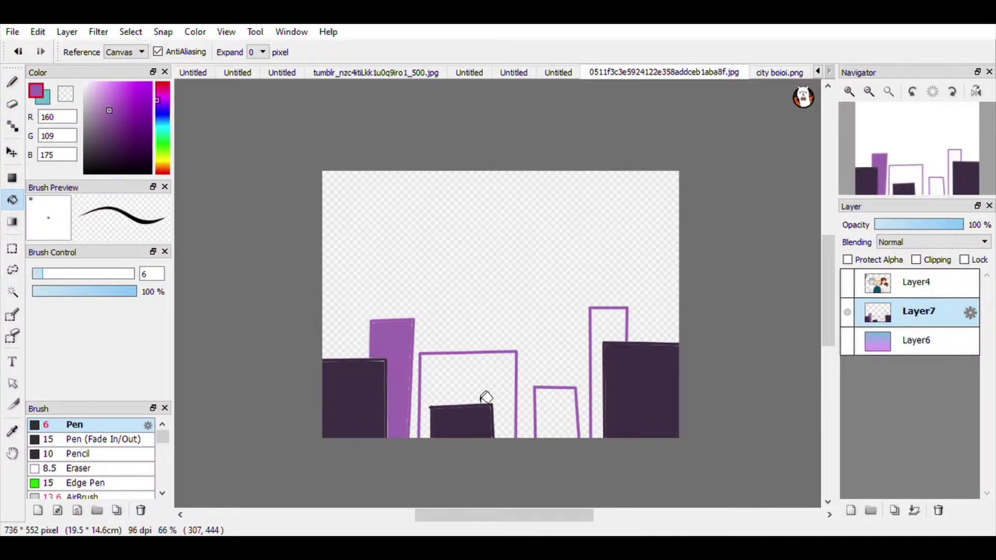
pyautogui.click(475, 394)
pyautogui.click(571, 412)
pyautogui.click(615, 330)
# Step: Outline a third row of buildings behind the skyline with straight lines in light purple (R 212, G 131, B 235)
pyautogui.click(113, 89)
pyautogui.click(12, 82)
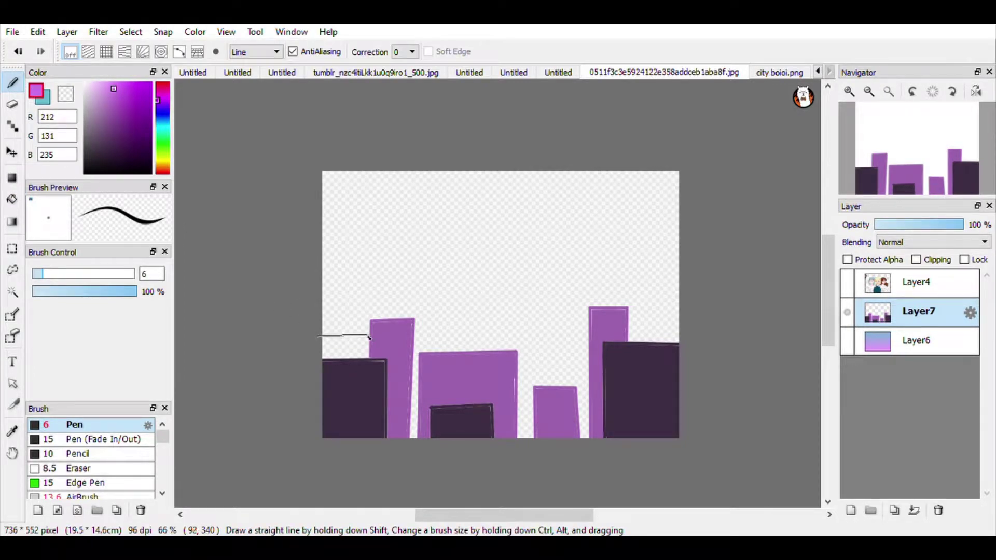
pyautogui.moveTo(418, 338); pyautogui.dragTo(489, 336)
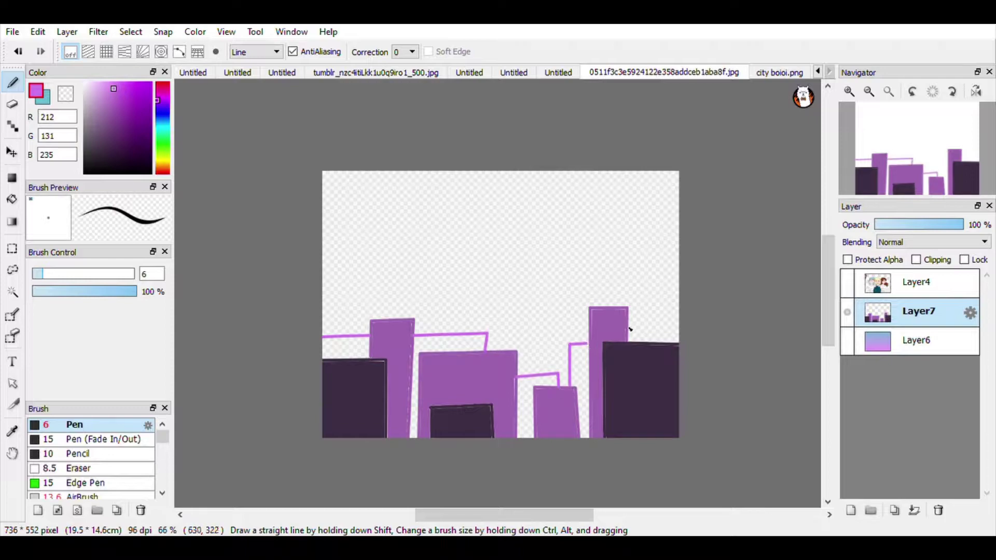
# Step: Fill the left and centre buildings of the newly outlined row with pale lilac (R 238, G 189, B 253)
pyautogui.press('g')
pyautogui.click(331, 353)
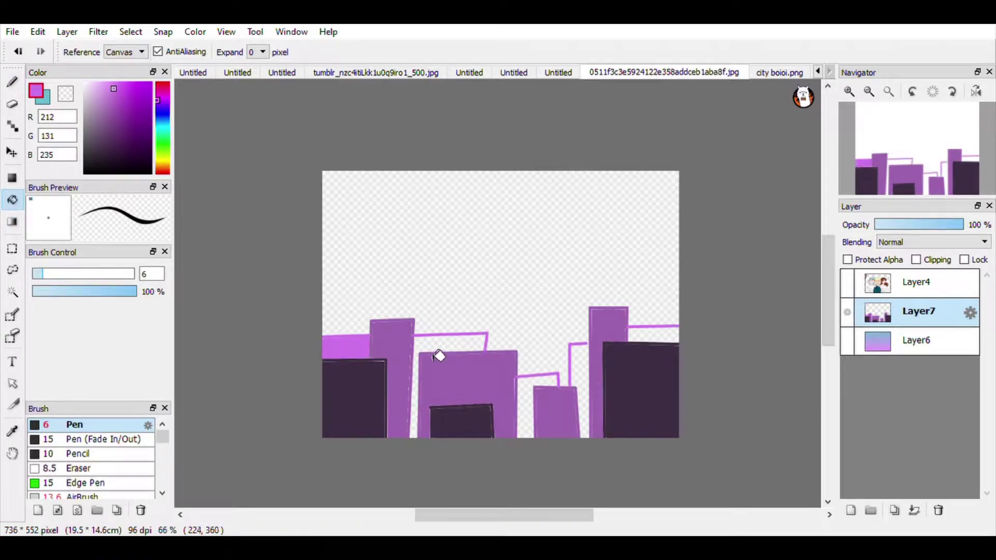
pyautogui.click(101, 83)
pyautogui.click(369, 347)
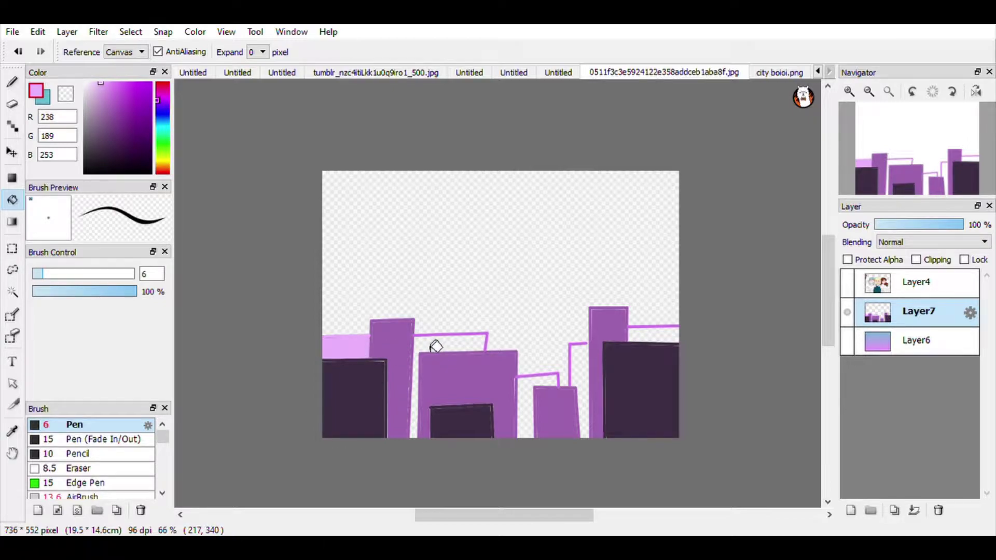
pyautogui.click(436, 346)
pyautogui.click(532, 395)
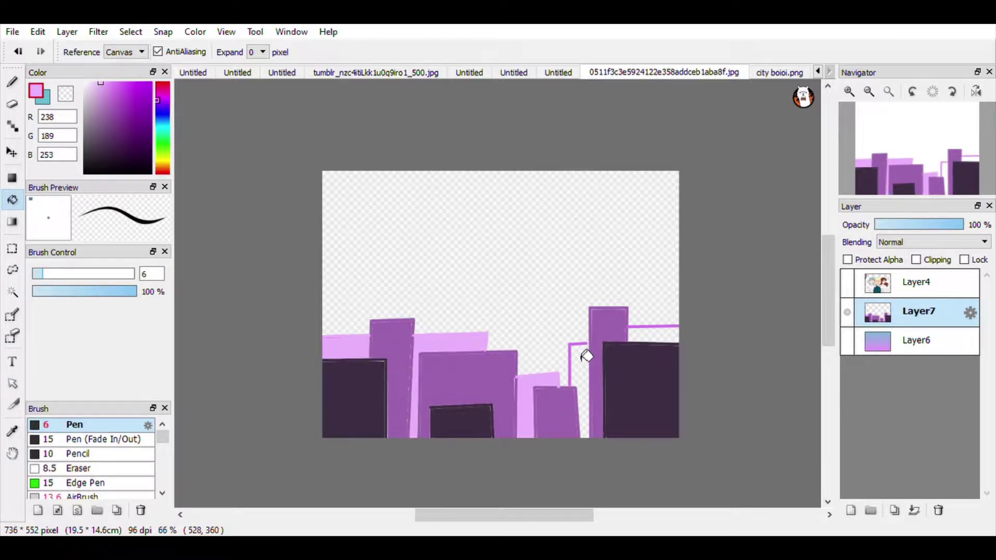
# Step: Fill the remaining two outlined buildings at the right with the same pale lilac, closing the gap in the narrow one's outline
pyautogui.click(586, 367)
pyautogui.hotkey('ctrl', 'z')
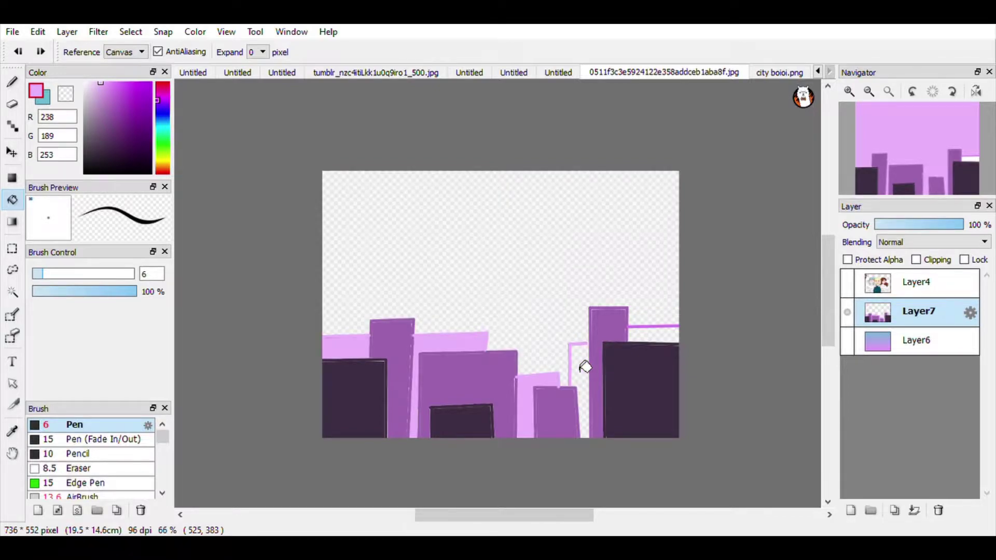
pyautogui.click(660, 334)
pyautogui.click(13, 82)
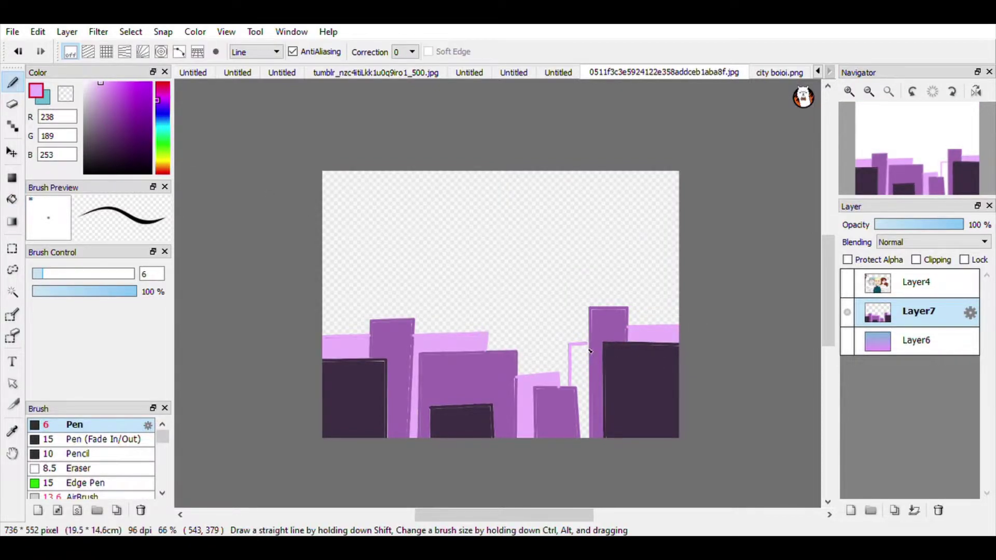
pyautogui.click(13, 199)
pyautogui.click(581, 374)
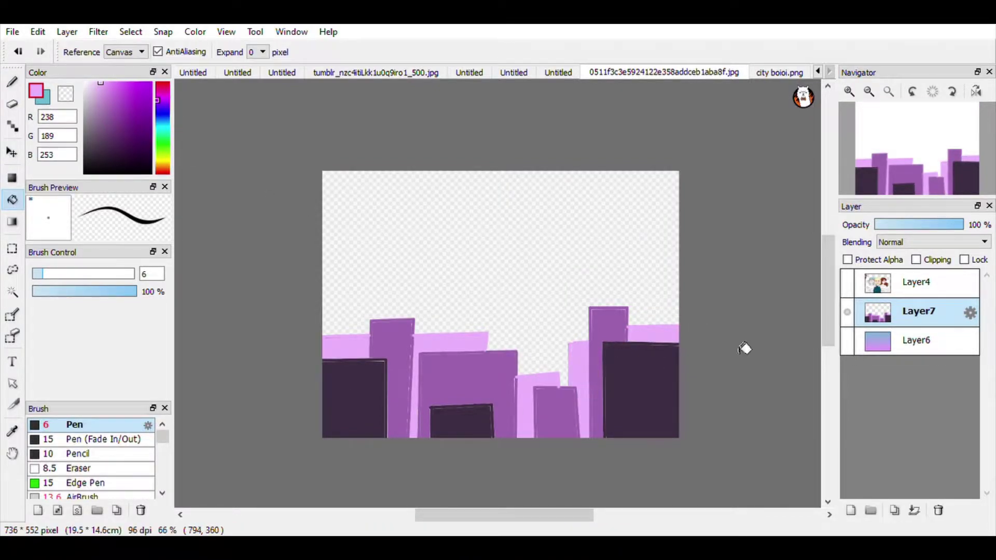
pyautogui.click(847, 341)
pyautogui.click(848, 342)
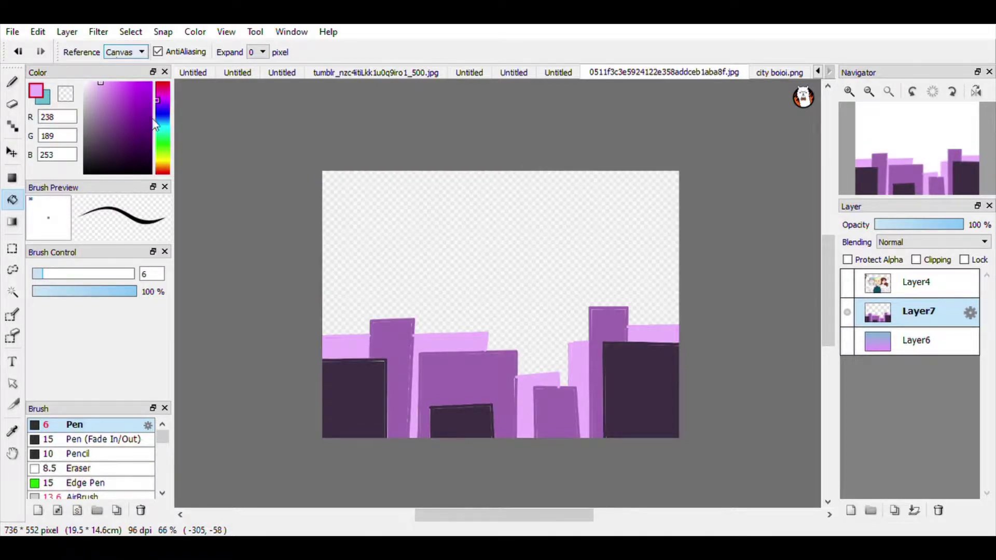
# Step: Outline small buildings in the gaps at the skyline's centre with straight lines in pink (R 245, G 163, B 232)
pyautogui.click(159, 96)
pyautogui.click(11, 85)
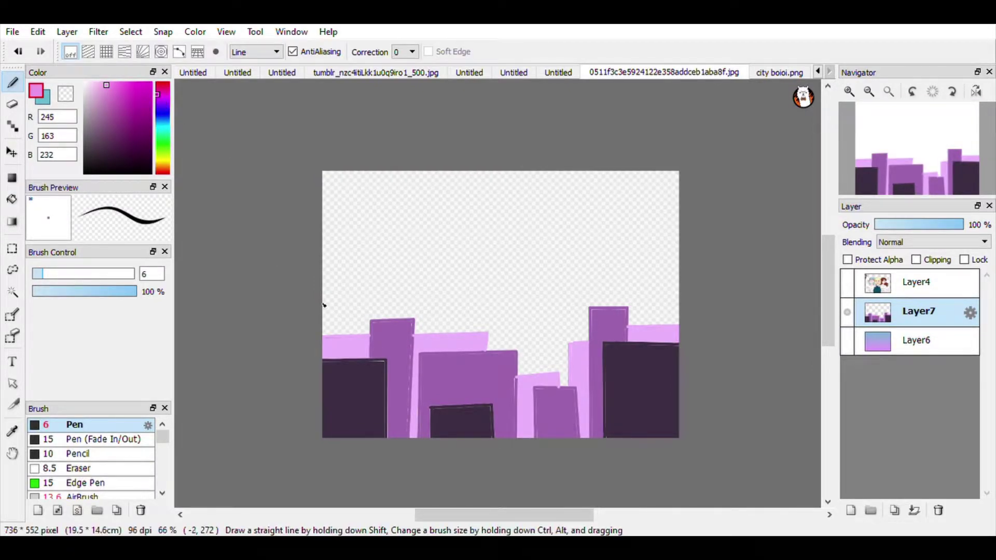
pyautogui.keyDown('shift'); pyautogui.click(563, 356); pyautogui.keyUp('shift')
pyautogui.keyDown('shift'); pyautogui.click(562, 387); pyautogui.keyUp('shift')
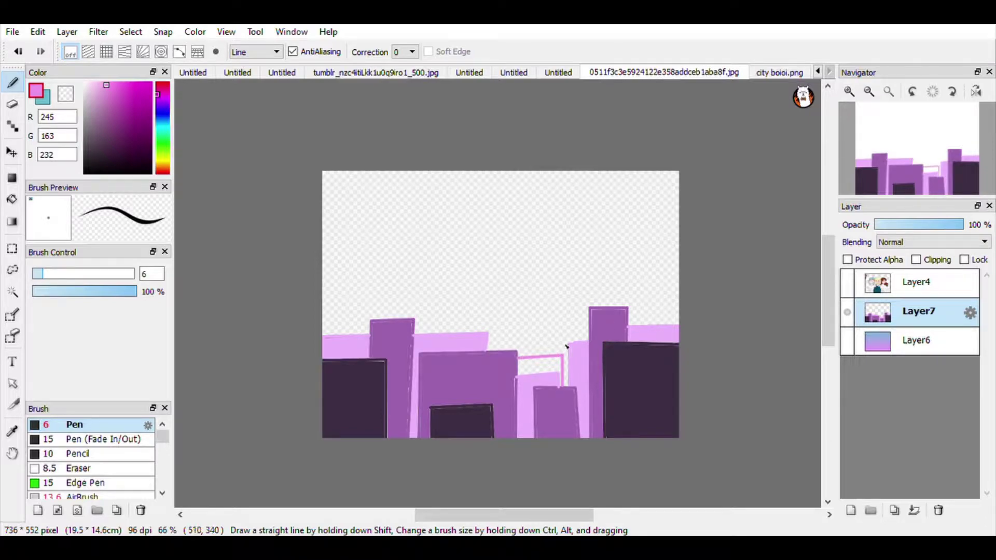
pyautogui.keyDown('shift'); pyautogui.click(564, 387); pyautogui.keyUp('shift')
pyautogui.keyDown('shift'); pyautogui.click(519, 338); pyautogui.keyUp('shift')
pyautogui.keyDown('shift'); pyautogui.click(519, 358); pyautogui.keyUp('shift')
# Step: Fill the three pink outlined buildings at the skyline's centre with the same pink
pyautogui.press('g')
pyautogui.click(550, 368)
pyautogui.click(578, 347)
pyautogui.click(508, 348)
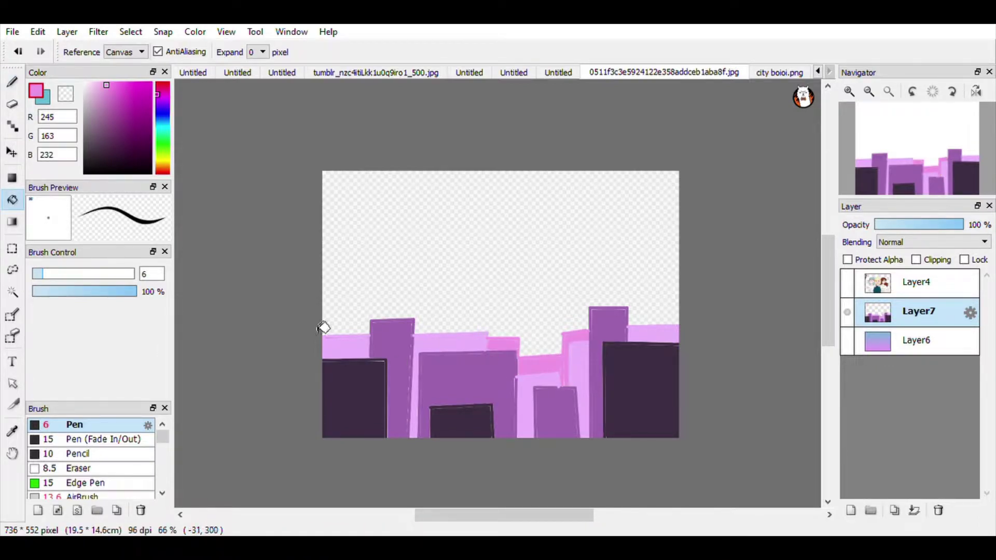
# Step: Check the city reference image and draw a large freehand crescent moon outline above the skyline in pale cream (R 247, G 255, B 231)
pyautogui.click(773, 74)
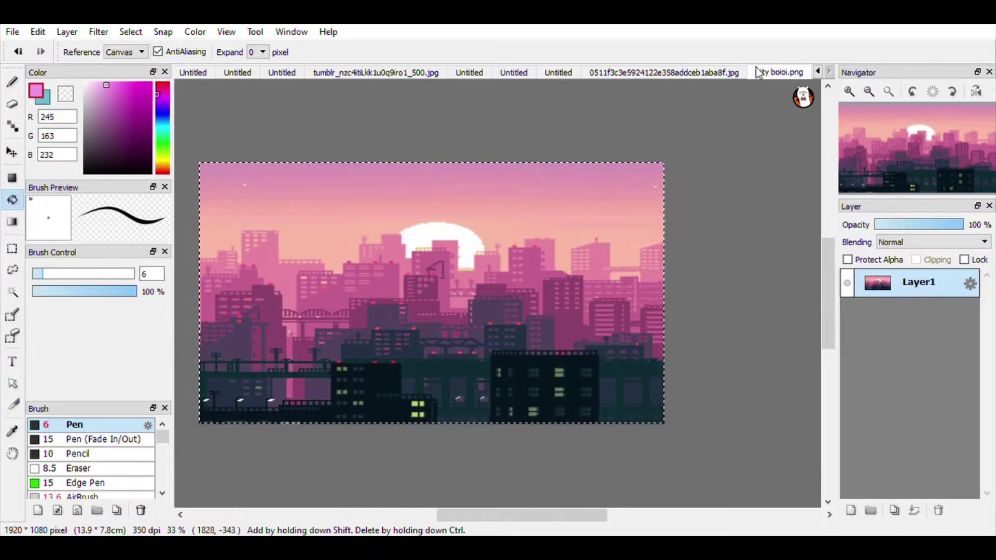
pyautogui.click(690, 72)
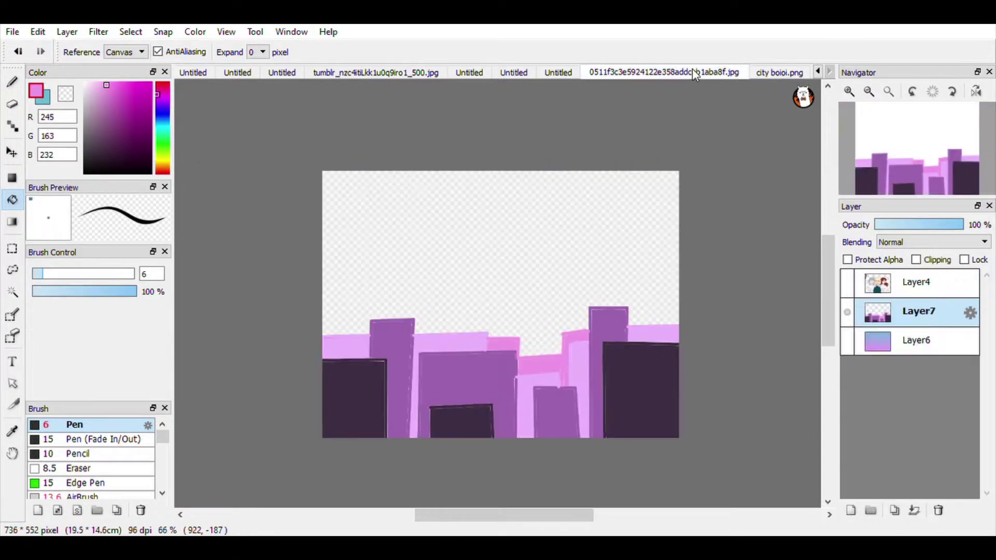
pyautogui.click(159, 155)
pyautogui.click(89, 83)
pyautogui.click(12, 82)
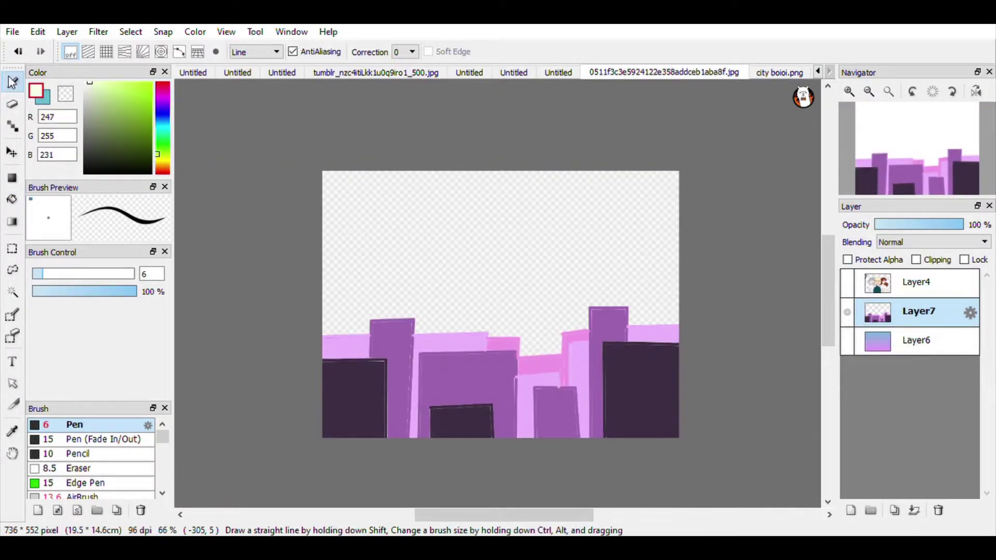
pyautogui.keyDown('shift'); pyautogui.click(536, 205); pyautogui.keyUp('shift')
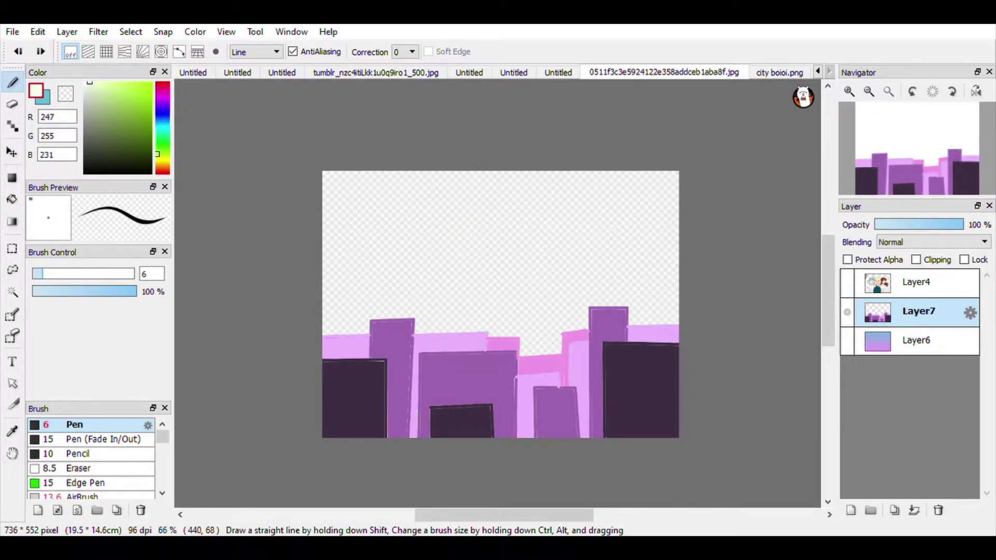
pyautogui.click(256, 52)
pyautogui.click(250, 64)
# Step: Fill the crescent moon with the pale cream and show the gradient layer again
pyautogui.click(12, 199)
pyautogui.click(519, 241)
pyautogui.click(847, 341)
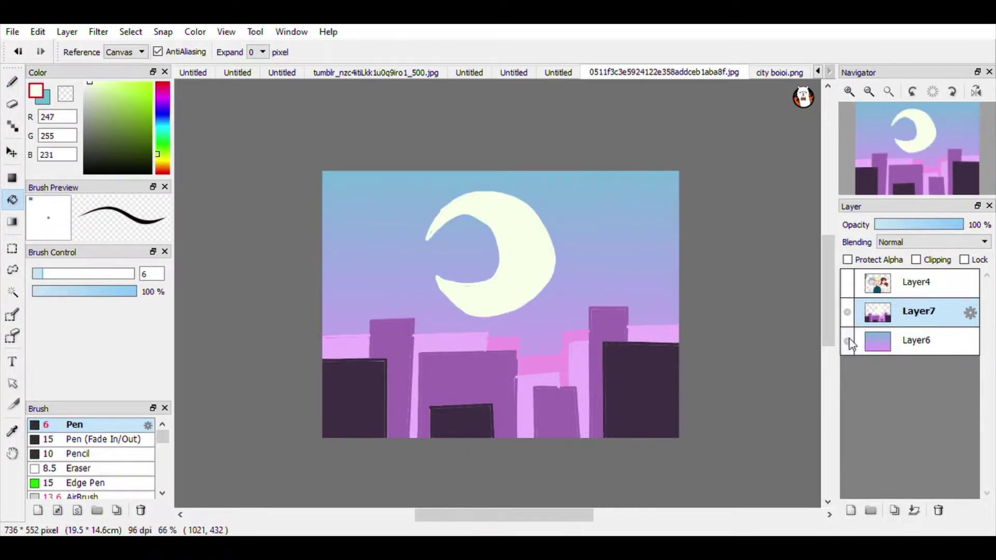
# Step: Draw columns of short window strokes on the left dark building in pale cream (R 254, G 255, B 231)
pyautogui.moveTo(158, 157); pyautogui.dragTo(159, 159)
pyautogui.click(12, 81)
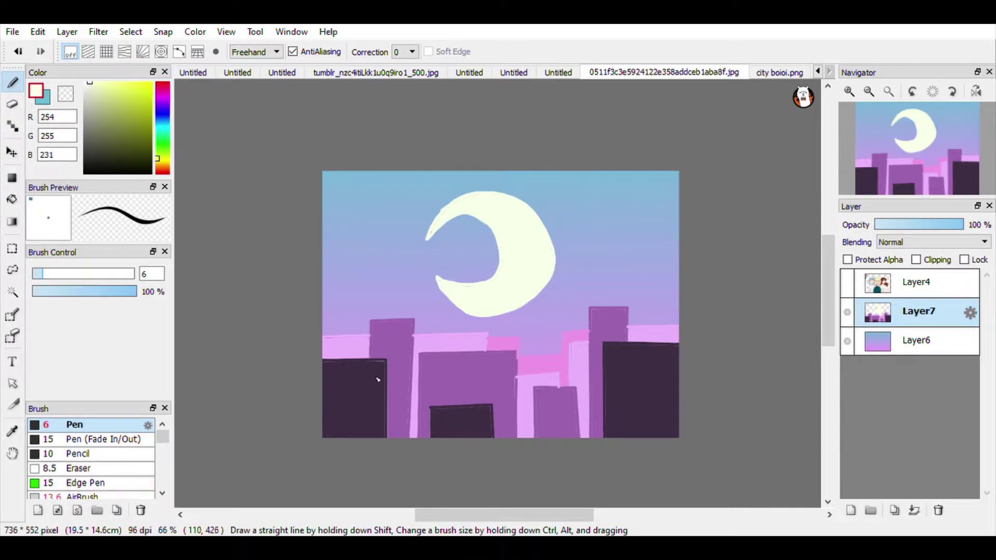
pyautogui.click(376, 393)
pyautogui.scroll(-1, 257, 51)
pyautogui.moveTo(362, 370); pyautogui.dragTo(364, 379)
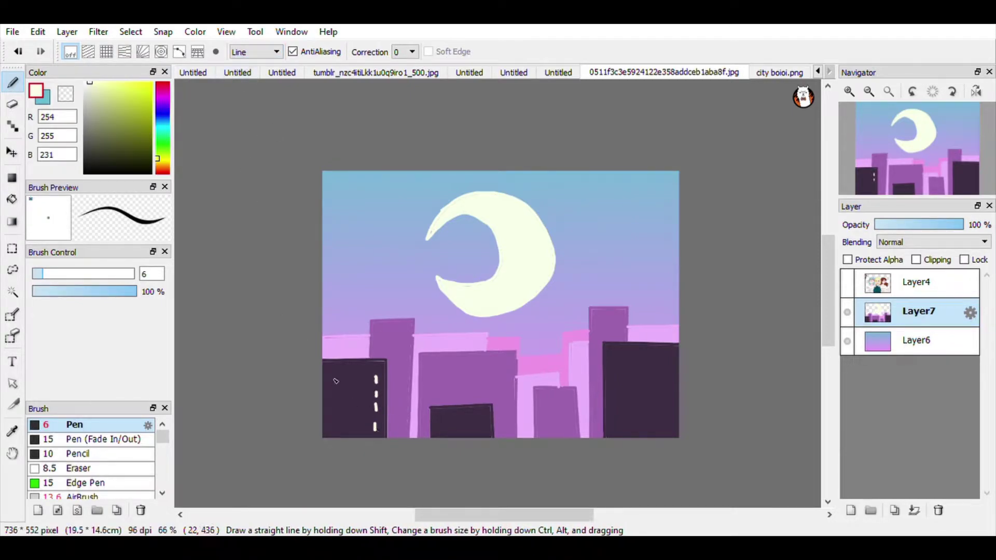
pyautogui.moveTo(325, 425); pyautogui.dragTo(325, 436)
pyautogui.moveTo(345, 371); pyautogui.dragTo(345, 379)
pyautogui.moveTo(329, 416); pyautogui.dragTo(330, 410)
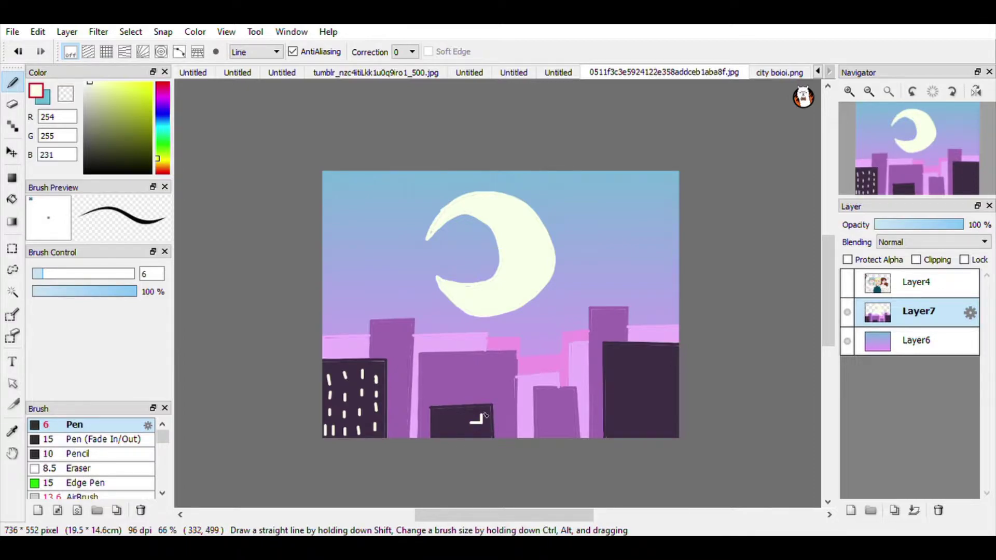
# Step: Add cream window strokes and box windows to the centre and right dark buildings, and short window strokes to the medium-purple buildings
pyautogui.moveTo(458, 414); pyautogui.dragTo(460, 430)
pyautogui.moveTo(676, 358)
pyautogui.mouseDown()
pyautogui.moveTo(655, 360)
pyautogui.moveTo(658, 372)
pyautogui.moveTo(675, 357)
pyautogui.mouseUp()
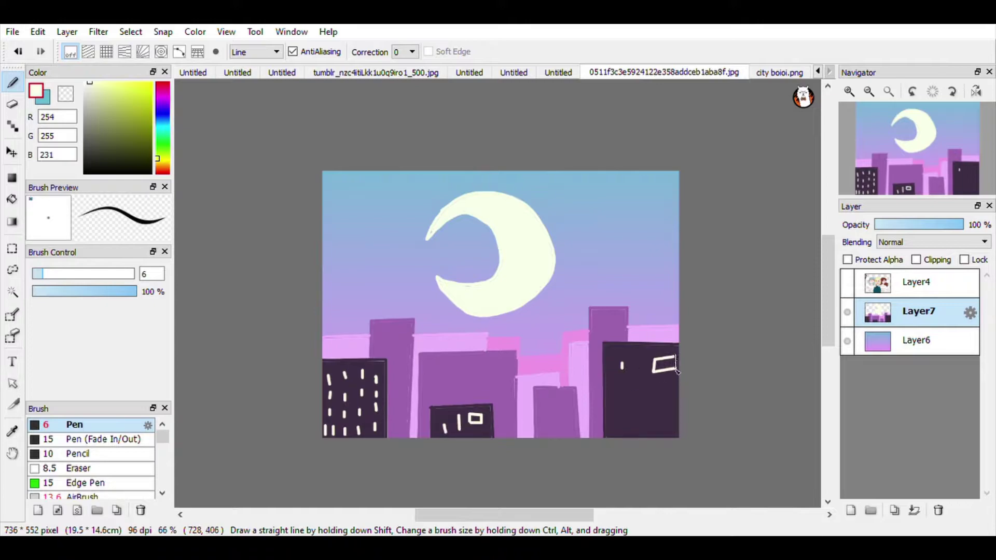
pyautogui.moveTo(628, 389)
pyautogui.mouseDown()
pyautogui.moveTo(629, 402)
pyautogui.moveTo(662, 407)
pyautogui.mouseUp()
pyautogui.moveTo(573, 400); pyautogui.dragTo(570, 409)
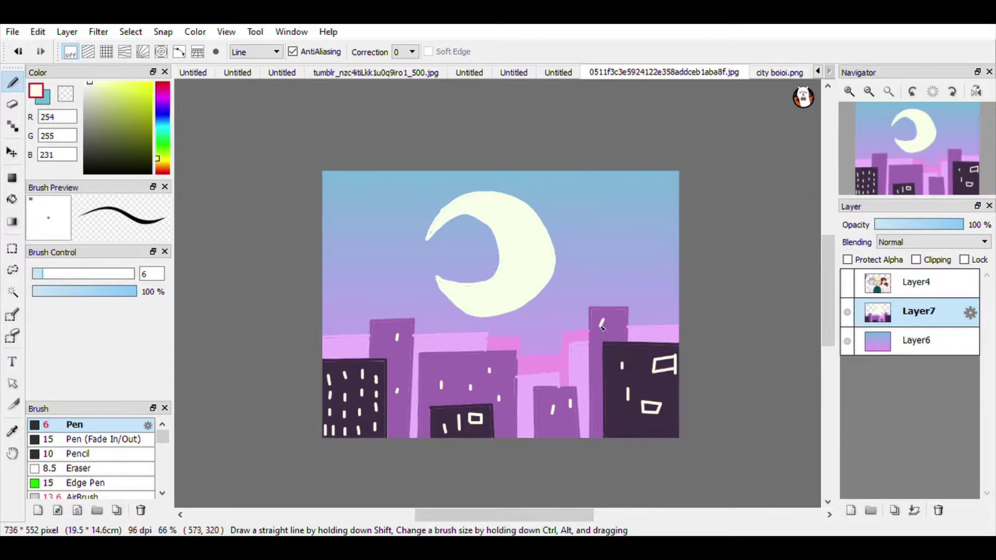
# Step: Show the layer with the three girls and merge it with the skyline and gradient layers into one
pyautogui.click(847, 282)
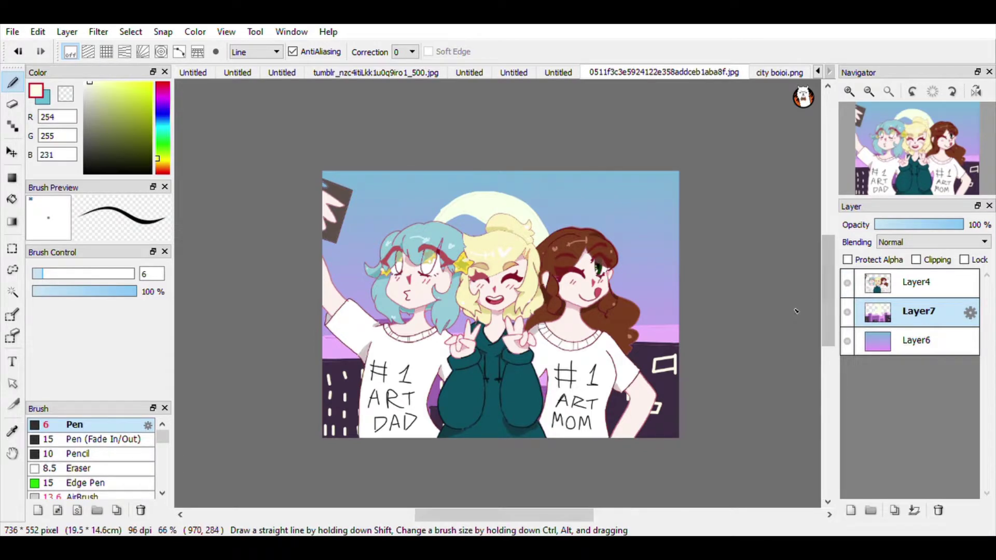
pyautogui.click(928, 291)
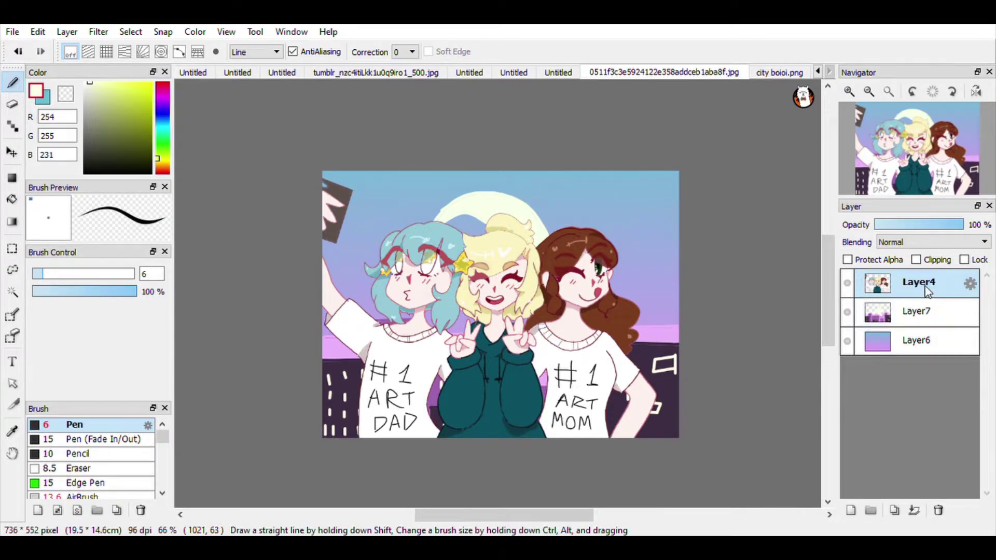
pyautogui.hotkey('ctrl', 'e')
pyautogui.hotkey('ctrl', 'e')
# Step: Set the pen to black at size 2 and rotate the enlarged view around the dark gap between the right girl's shirt and arm
pyautogui.moveTo(108, 140); pyautogui.dragTo(5, 292)
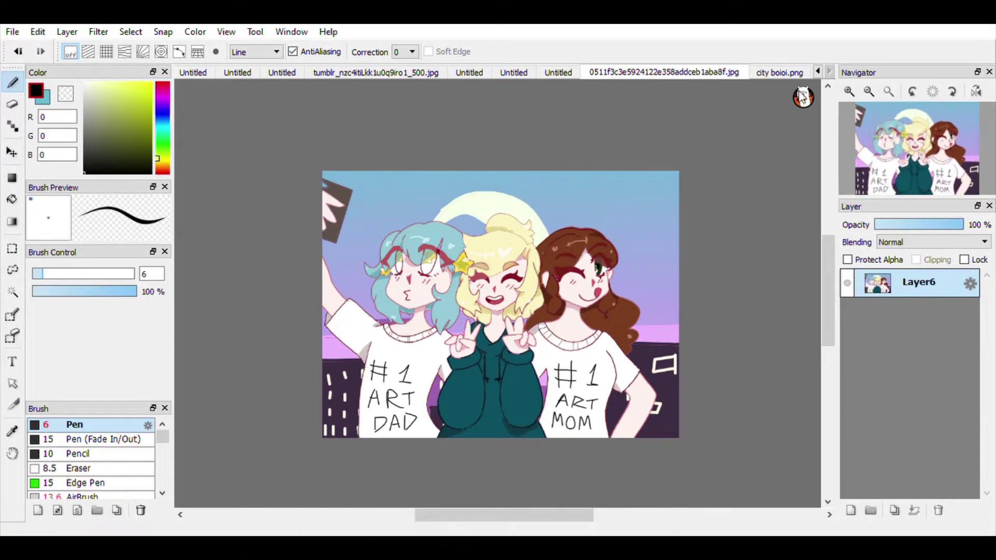
pyautogui.moveTo(152, 274); pyautogui.dragTo(108, 283)
pyautogui.write('2')
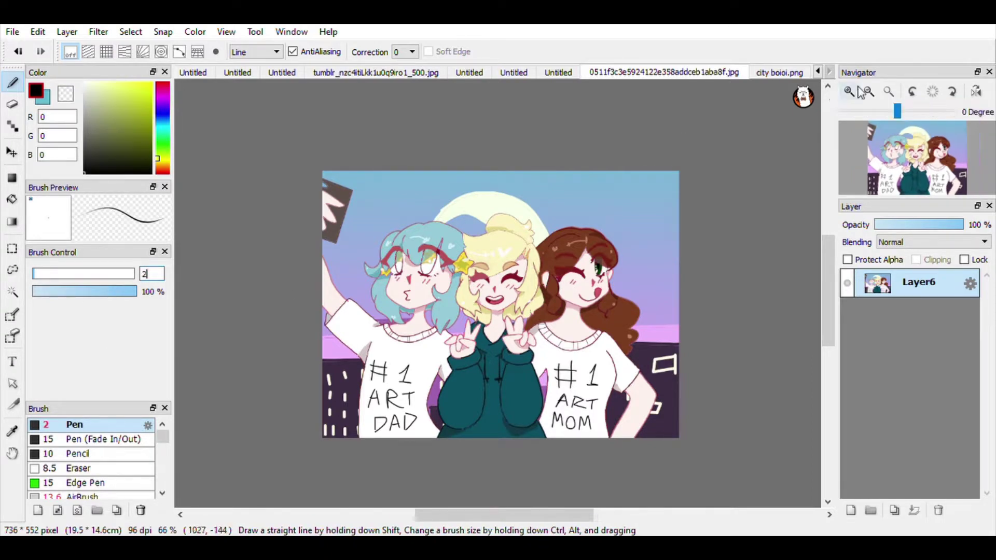
pyautogui.click(850, 92)
pyautogui.click(850, 93)
pyautogui.click(850, 93)
pyautogui.moveTo(915, 169); pyautogui.dragTo(948, 188)
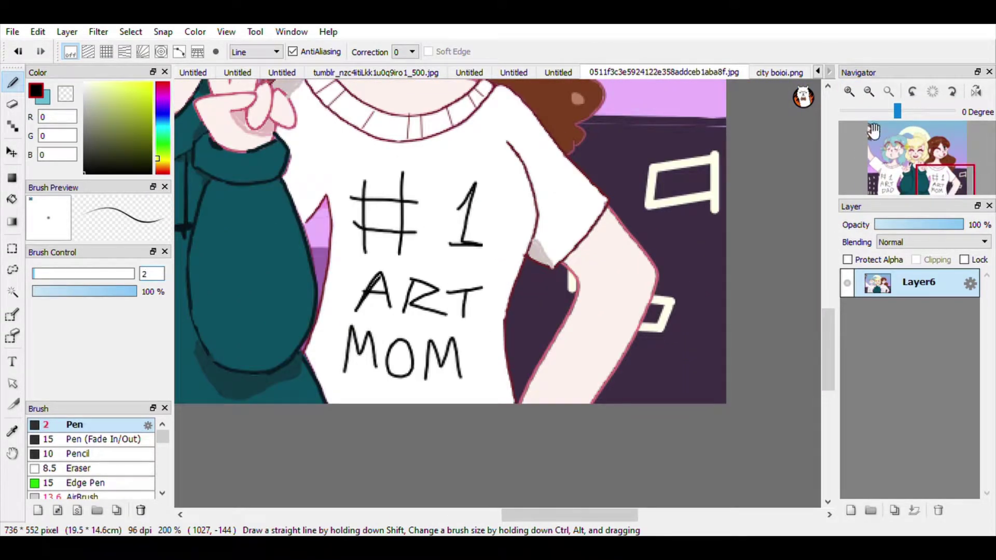
pyautogui.click(849, 92)
pyautogui.click(849, 92)
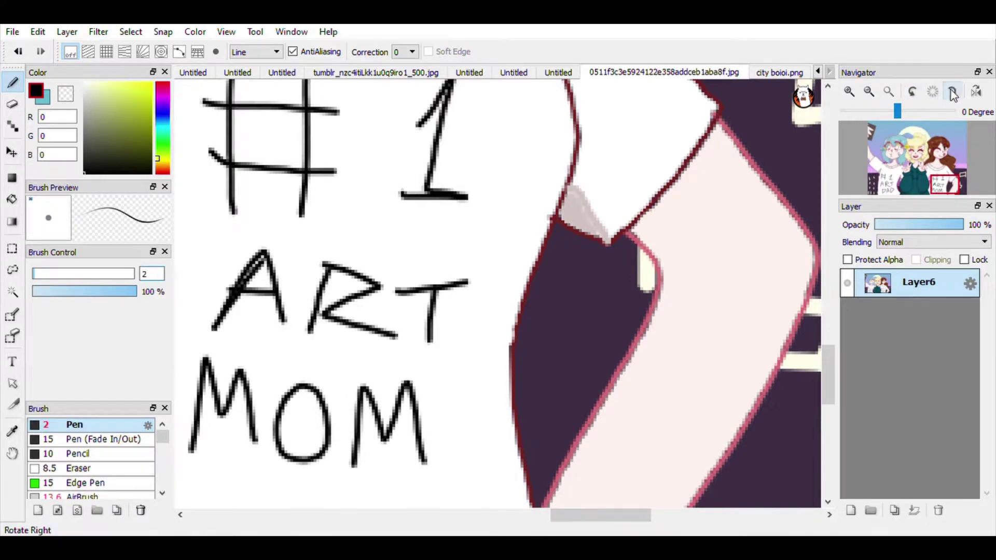
pyautogui.click(953, 92)
pyautogui.click(915, 92)
pyautogui.click(914, 92)
pyautogui.click(914, 93)
pyautogui.click(914, 92)
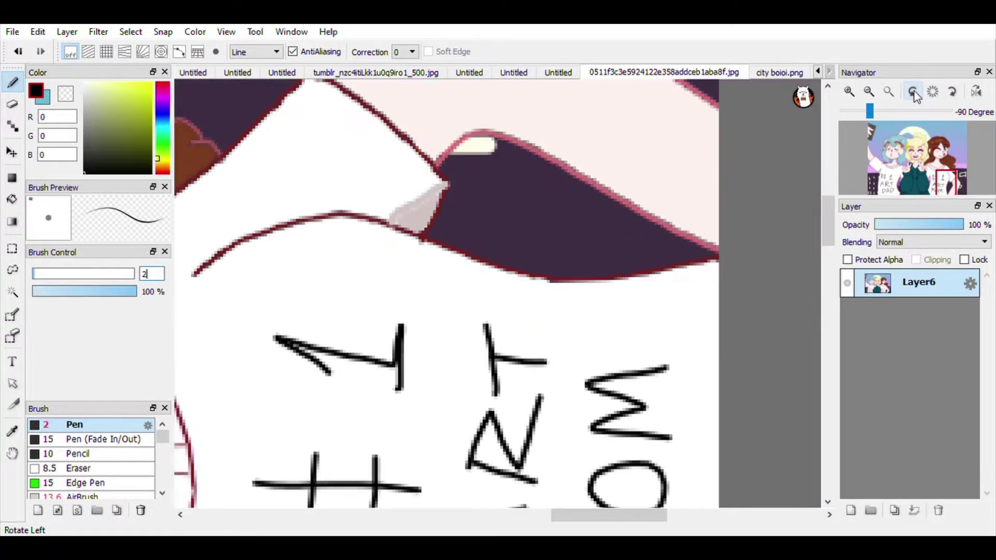
pyautogui.click(914, 94)
pyautogui.click(850, 93)
# Step: Switch the pen to freehand drawing with a brush size of 1.7, undoing the test stroke
pyautogui.doubleClick(146, 274)
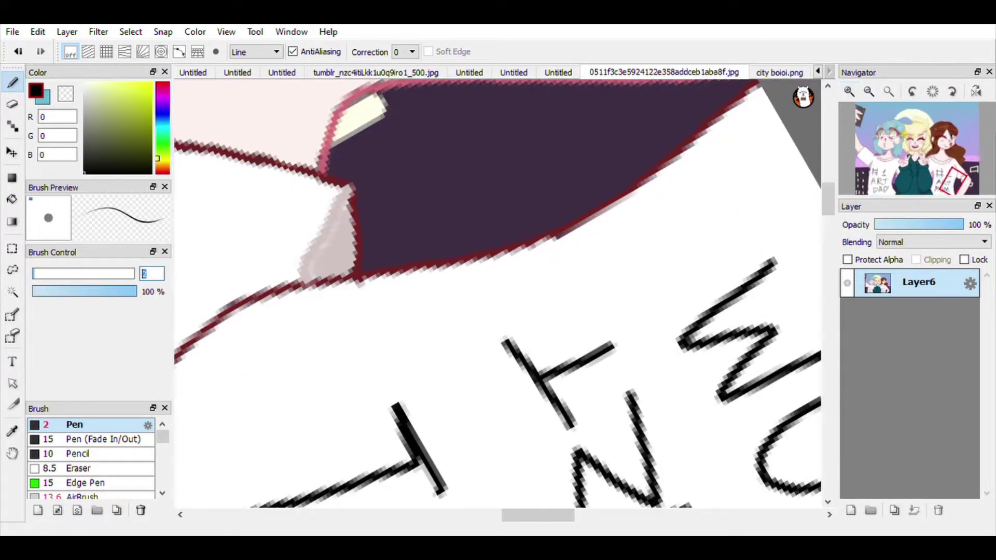
pyautogui.write('1')
pyautogui.click(399, 229)
pyautogui.hotkey('ctrl', 'z')
pyautogui.click(256, 52)
pyautogui.click(252, 64)
pyautogui.write('.7')
pyautogui.moveTo(410, 205)
pyautogui.mouseDown()
pyautogui.moveTo(413, 234)
pyautogui.moveTo(376, 250)
pyautogui.moveTo(404, 262)
pyautogui.mouseUp()
pyautogui.moveTo(446, 187)
pyautogui.mouseDown()
pyautogui.moveTo(508, 167)
pyautogui.moveTo(487, 231)
pyautogui.mouseUp()
pyautogui.moveTo(457, 232)
pyautogui.mouseDown()
pyautogui.moveTo(543, 214)
pyautogui.moveTo(575, 167)
pyautogui.mouseUp()
pyautogui.moveTo(949, 193)
pyautogui.mouseDown()
pyautogui.moveTo(964, 187)
pyautogui.moveTo(958, 196)
pyautogui.mouseUp()
pyautogui.hotkey('ctrl', 'z')
pyautogui.hotkey('ctrl', 'z')
pyautogui.hotkey('ctrl', 'z')
pyautogui.hotkey('ctrl', 'z')
pyautogui.hotkey('ctrl', 'z')
pyautogui.hotkey('ctrl', 'z')
pyautogui.hotkey('ctrl', 'z')
# Step: Write the artist's signature in black along the dark gap between the right girl's shirt and arm, and clear the canvas rotation
pyautogui.moveTo(351, 449)
pyautogui.mouseDown()
pyautogui.moveTo(398, 440)
pyautogui.moveTo(378, 479)
pyautogui.mouseUp()
pyautogui.moveTo(364, 485)
pyautogui.mouseDown()
pyautogui.moveTo(401, 478)
pyautogui.moveTo(413, 453)
pyautogui.moveTo(438, 472)
pyautogui.moveTo(464, 441)
pyautogui.moveTo(495, 440)
pyautogui.moveTo(509, 465)
pyautogui.mouseUp()
pyautogui.moveTo(520, 395)
pyautogui.mouseDown()
pyautogui.moveTo(537, 442)
pyautogui.moveTo(589, 384)
pyautogui.mouseUp()
pyautogui.moveTo(622, 350)
pyautogui.mouseDown()
pyautogui.moveTo(612, 390)
pyautogui.moveTo(642, 376)
pyautogui.mouseUp()
pyautogui.moveTo(655, 335)
pyautogui.mouseDown()
pyautogui.moveTo(689, 319)
pyautogui.moveTo(665, 353)
pyautogui.mouseUp()
pyautogui.moveTo(686, 318); pyautogui.dragTo(669, 353)
pyautogui.click(933, 93)
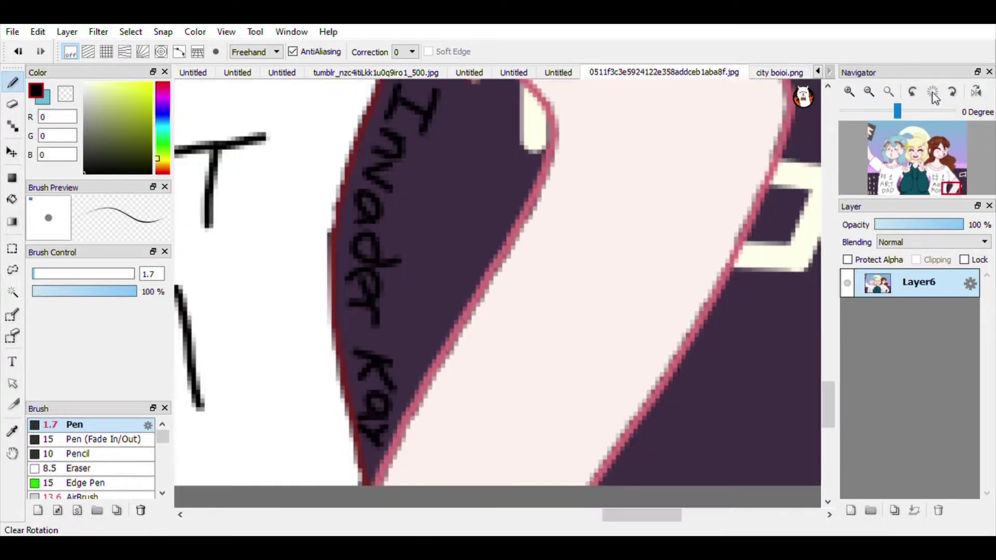
pyautogui.click(888, 93)
pyautogui.click(869, 91)
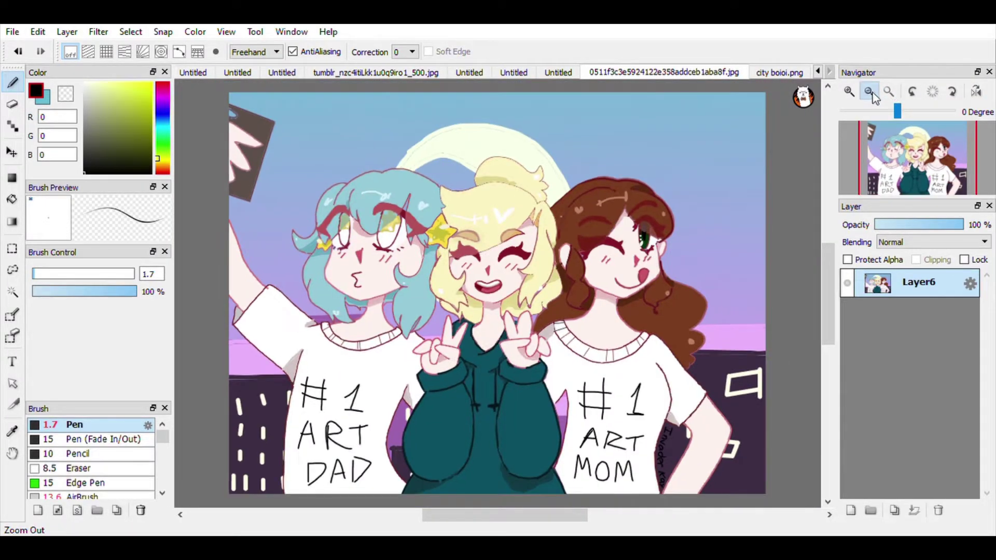
pyautogui.click(869, 91)
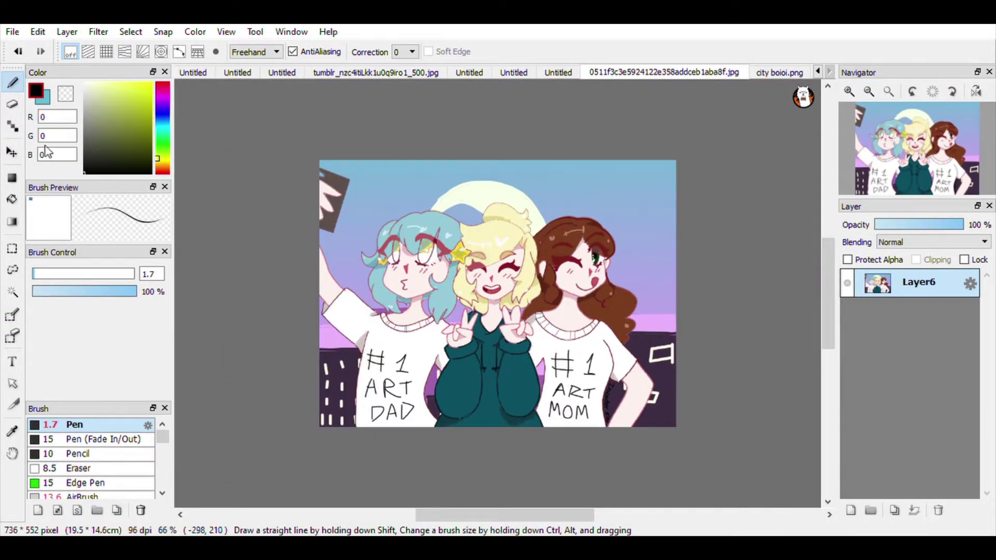
# Step: Dot small stars across the sky around the girls with a size 8 pen in pale cream (R 234, G 235, B 208)
pyautogui.click(91, 107)
pyautogui.click(91, 89)
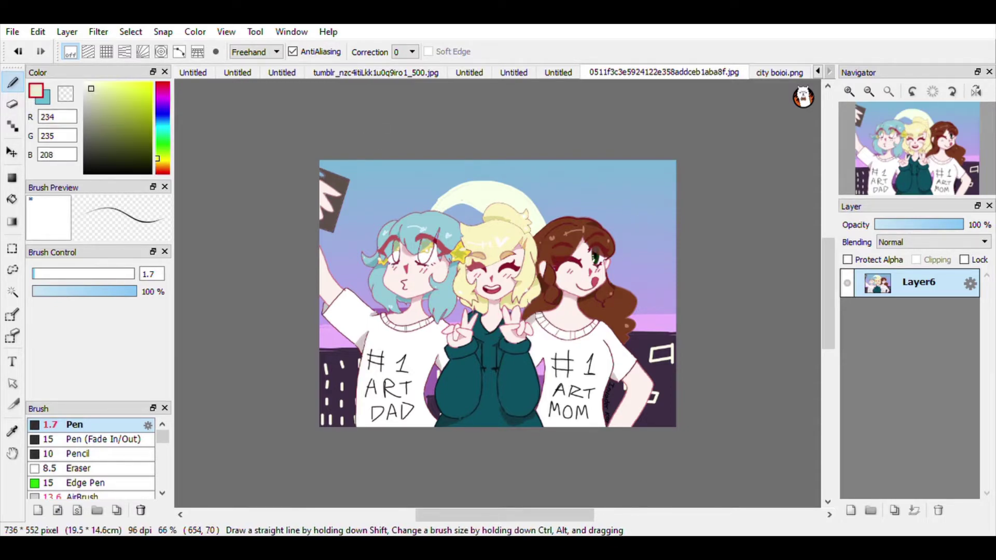
pyautogui.doubleClick(151, 274)
pyautogui.write('8')
pyautogui.click(456, 312)
pyautogui.click(362, 205)
pyautogui.click(627, 255)
pyautogui.click(656, 269)
pyautogui.click(650, 188)
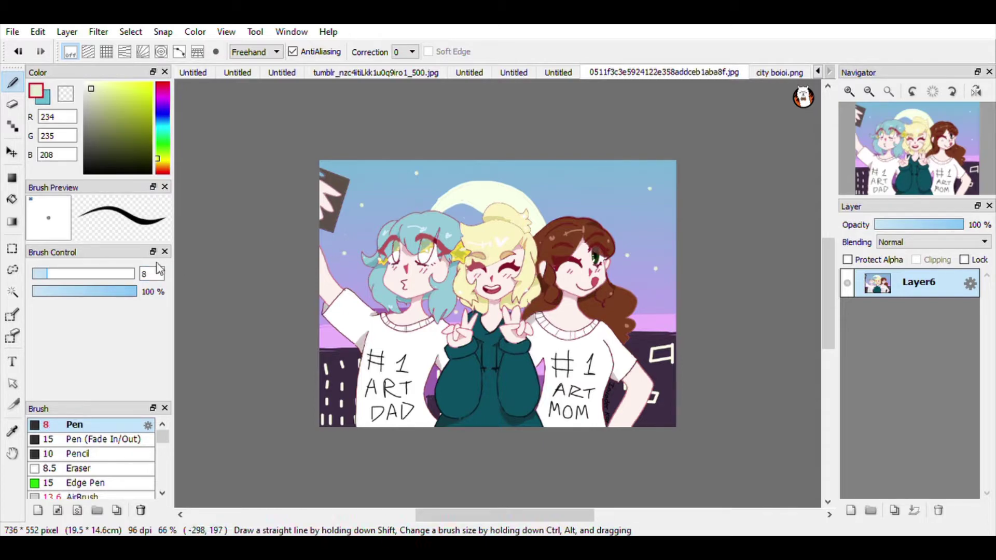
# Step: Dot tiny off-white stars (R 238, G 239, B 231) across the sky around the girls with a size 2.4 pen
pyautogui.click(85, 87)
pyautogui.click(36, 274)
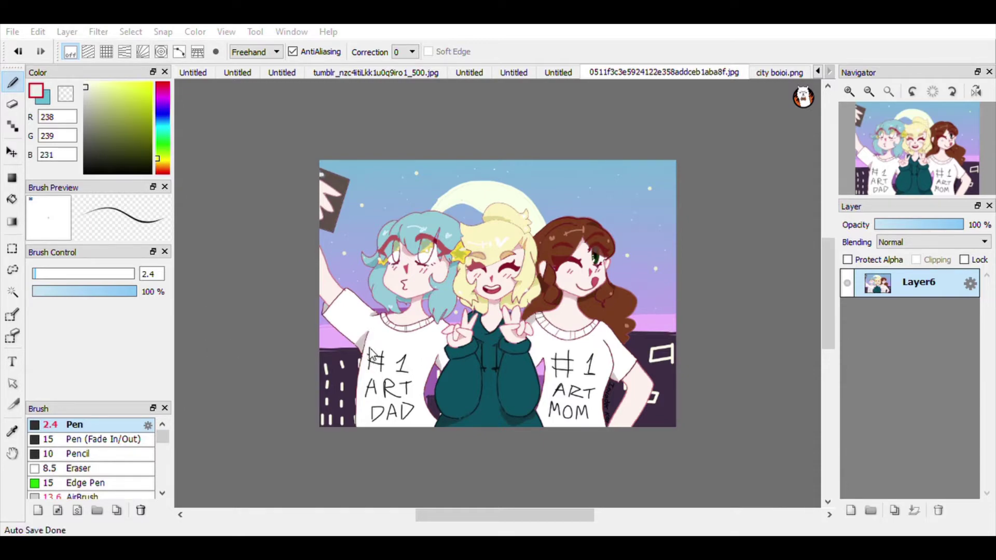
pyautogui.click(829, 73)
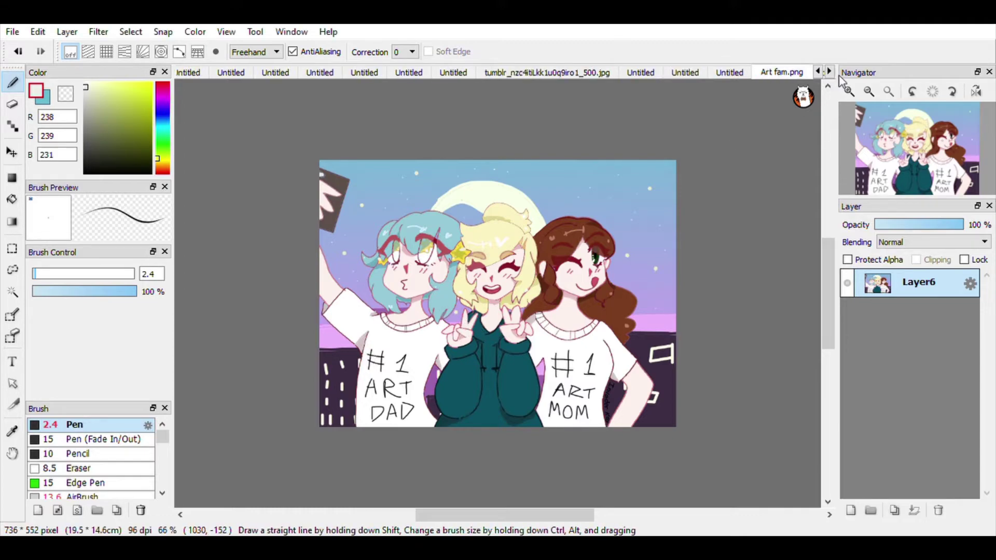
# Step: Add a new layer above the finished drawing and draw a curly black moustache below the left girl's nose
pyautogui.click(852, 511)
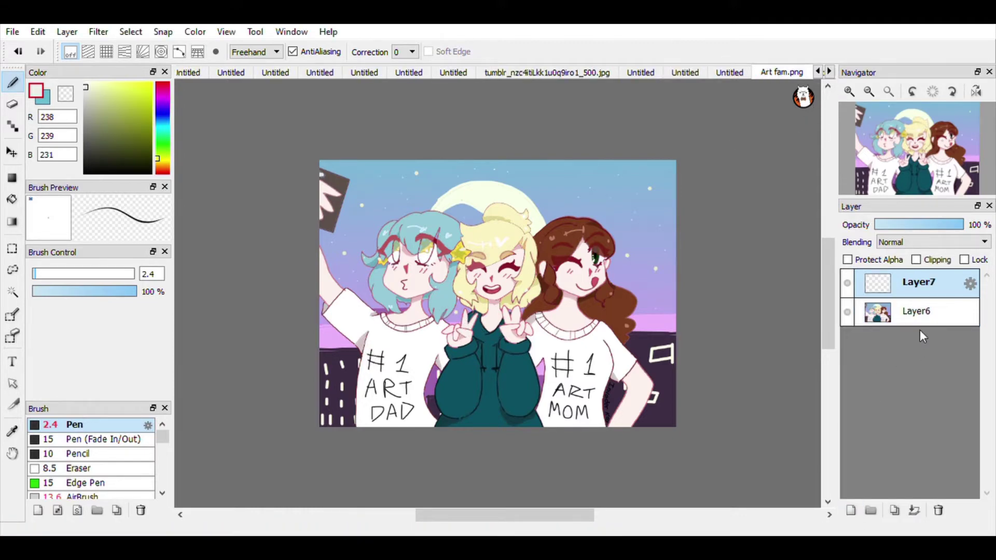
pyautogui.click(84, 173)
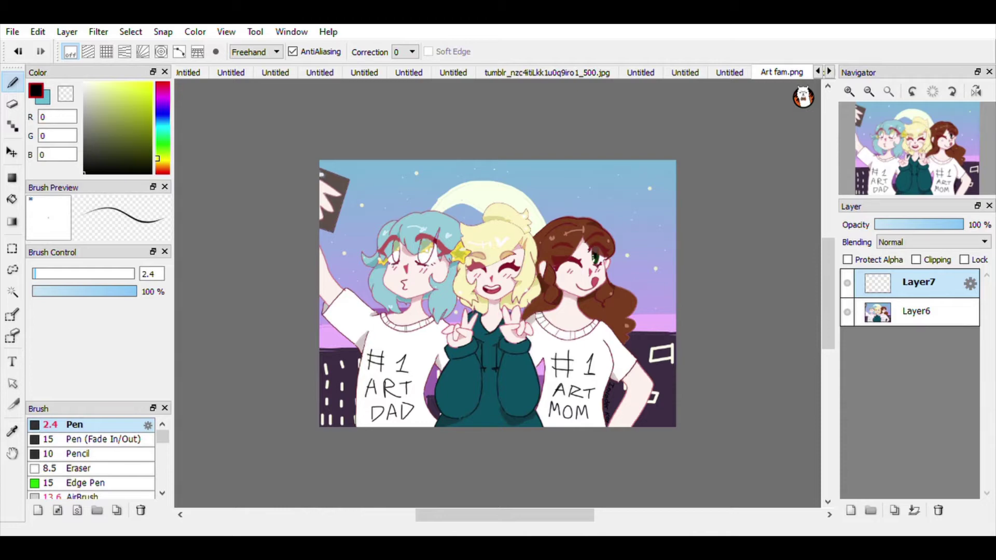
pyautogui.click(849, 92)
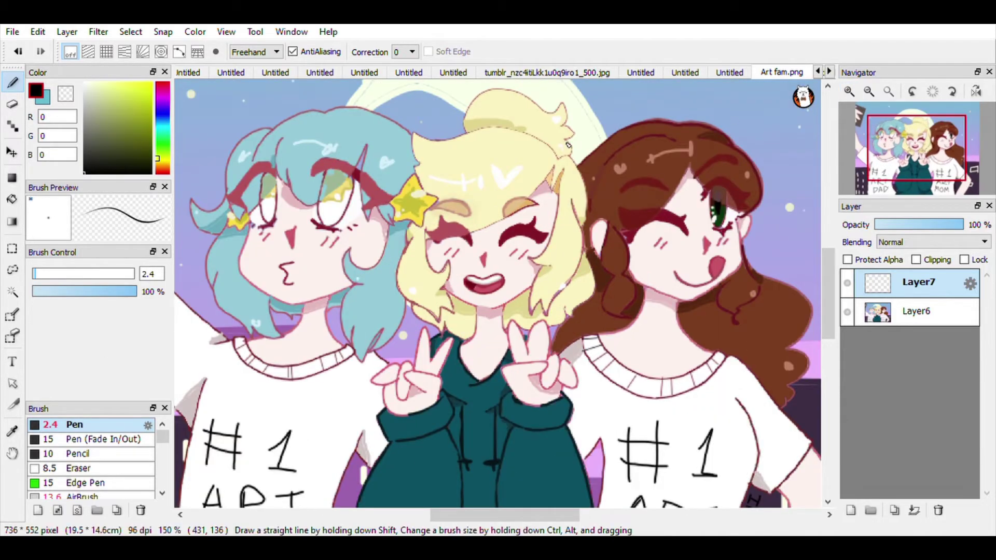
pyautogui.moveTo(301, 247)
pyautogui.mouseDown()
pyautogui.moveTo(360, 255)
pyautogui.moveTo(240, 227)
pyautogui.mouseUp()
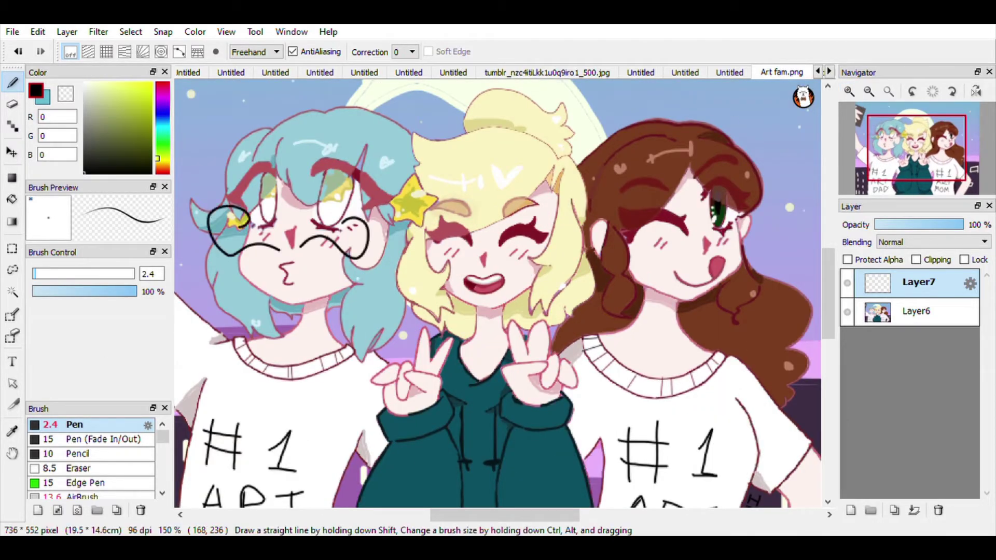
# Step: Scribble a small black top hat on the right girl's head and draw a short vertical line through each of the middle girl's eyes
pyautogui.moveTo(597, 148); pyautogui.dragTo(654, 112)
pyautogui.moveTo(592, 83)
pyautogui.mouseDown()
pyautogui.moveTo(628, 140)
pyautogui.moveTo(640, 122)
pyautogui.moveTo(602, 138)
pyautogui.mouseUp()
pyautogui.moveTo(520, 236); pyautogui.dragTo(521, 256)
pyautogui.moveTo(454, 232); pyautogui.dragTo(455, 249)
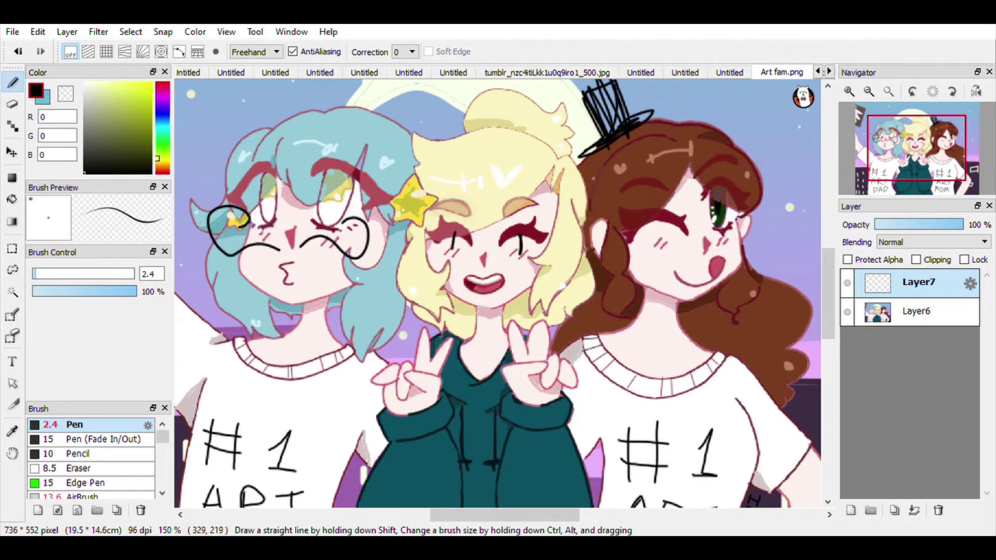
# Step: Draw more short black doodle strokes over the middle girl's hair and face on the new layer
pyautogui.moveTo(455, 153); pyautogui.dragTo(456, 185)
pyautogui.moveTo(456, 151)
pyautogui.mouseDown()
pyautogui.moveTo(457, 186)
pyautogui.moveTo(479, 182)
pyautogui.mouseUp()
pyautogui.moveTo(511, 150); pyautogui.dragTo(514, 174)
pyautogui.moveTo(455, 199); pyautogui.dragTo(455, 228)
pyautogui.moveTo(455, 195)
pyautogui.mouseDown()
pyautogui.moveTo(458, 224)
pyautogui.moveTo(479, 223)
pyautogui.mouseUp()
pyautogui.moveTo(511, 191); pyautogui.dragTo(511, 216)
pyautogui.moveTo(542, 196); pyautogui.dragTo(536, 225)
pyautogui.moveTo(514, 208)
pyautogui.mouseDown()
pyautogui.moveTo(538, 204)
pyautogui.moveTo(559, 243)
pyautogui.mouseUp()
pyautogui.moveTo(565, 232)
pyautogui.mouseDown()
pyautogui.moveTo(582, 247)
pyautogui.moveTo(580, 274)
pyautogui.mouseUp()
# Step: Fill the area around the right girl with a run of freehand black pen strokes on the new layer
pyautogui.moveTo(924, 169)
pyautogui.mouseDown()
pyautogui.moveTo(941, 200)
pyautogui.moveTo(942, 147)
pyautogui.mouseUp()
pyautogui.moveTo(489, 156); pyautogui.dragTo(537, 139)
pyautogui.moveTo(511, 150); pyautogui.dragTo(520, 184)
pyautogui.moveTo(539, 145); pyautogui.dragTo(548, 180)
pyautogui.moveTo(541, 159); pyautogui.dragTo(566, 151)
pyautogui.moveTo(560, 127); pyautogui.dragTo(570, 169)
pyautogui.moveTo(589, 126)
pyautogui.mouseDown()
pyautogui.moveTo(589, 169)
pyautogui.moveTo(617, 183)
pyautogui.mouseUp()
pyautogui.moveTo(653, 127)
pyautogui.mouseDown()
pyautogui.moveTo(675, 170)
pyautogui.moveTo(667, 215)
pyautogui.mouseUp()
pyautogui.moveTo(512, 212); pyautogui.dragTo(549, 214)
pyautogui.moveTo(562, 254); pyautogui.dragTo(575, 208)
pyautogui.moveTo(575, 208)
pyautogui.mouseDown()
pyautogui.moveTo(582, 257)
pyautogui.moveTo(604, 259)
pyautogui.mouseUp()
pyautogui.moveTo(629, 223)
pyautogui.mouseDown()
pyautogui.moveTo(608, 293)
pyautogui.moveTo(618, 303)
pyautogui.mouseUp()
pyautogui.moveTo(620, 270); pyautogui.dragTo(643, 233)
pyautogui.moveTo(652, 243)
pyautogui.mouseDown()
pyautogui.moveTo(650, 303)
pyautogui.moveTo(690, 240)
pyautogui.mouseUp()
pyautogui.moveTo(658, 311); pyautogui.dragTo(703, 374)
pyautogui.moveTo(654, 345)
pyautogui.mouseDown()
pyautogui.moveTo(607, 431)
pyautogui.moveTo(703, 394)
pyautogui.mouseUp()
pyautogui.moveTo(644, 373); pyautogui.dragTo(643, 380)
pyautogui.moveTo(671, 384); pyautogui.dragTo(643, 377)
pyautogui.moveTo(626, 371); pyautogui.dragTo(624, 381)
pyautogui.moveTo(671, 356); pyautogui.dragTo(647, 371)
pyautogui.moveTo(626, 393); pyautogui.dragTo(640, 396)
pyautogui.moveTo(677, 454); pyautogui.dragTo(659, 471)
pyautogui.moveTo(703, 415); pyautogui.dragTo(694, 480)
pyautogui.moveTo(589, 338); pyautogui.dragTo(681, 369)
pyautogui.moveTo(620, 353); pyautogui.dragTo(596, 470)
pyautogui.moveTo(669, 372); pyautogui.dragTo(651, 449)
pyautogui.moveTo(680, 319); pyautogui.dragTo(677, 355)
pyautogui.moveTo(670, 404); pyautogui.dragTo(664, 429)
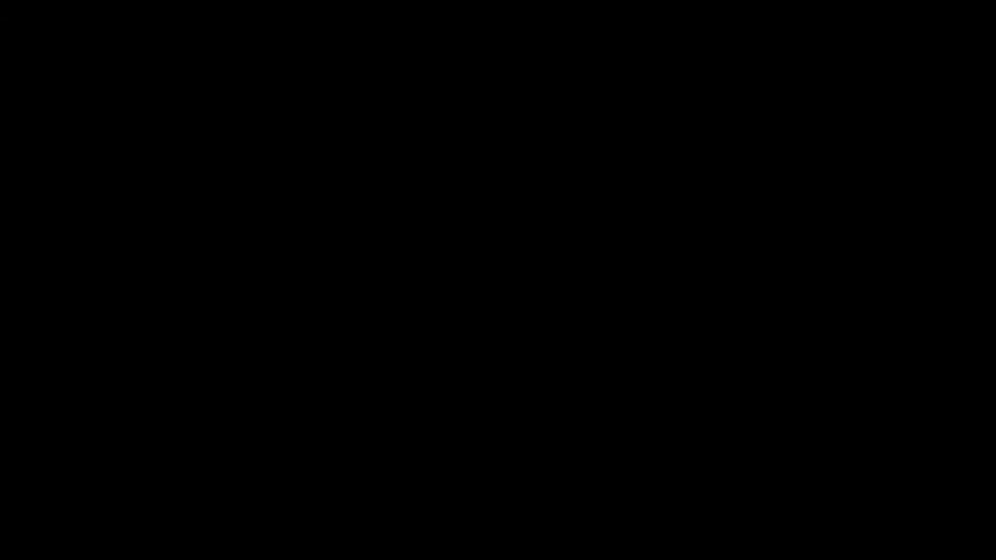